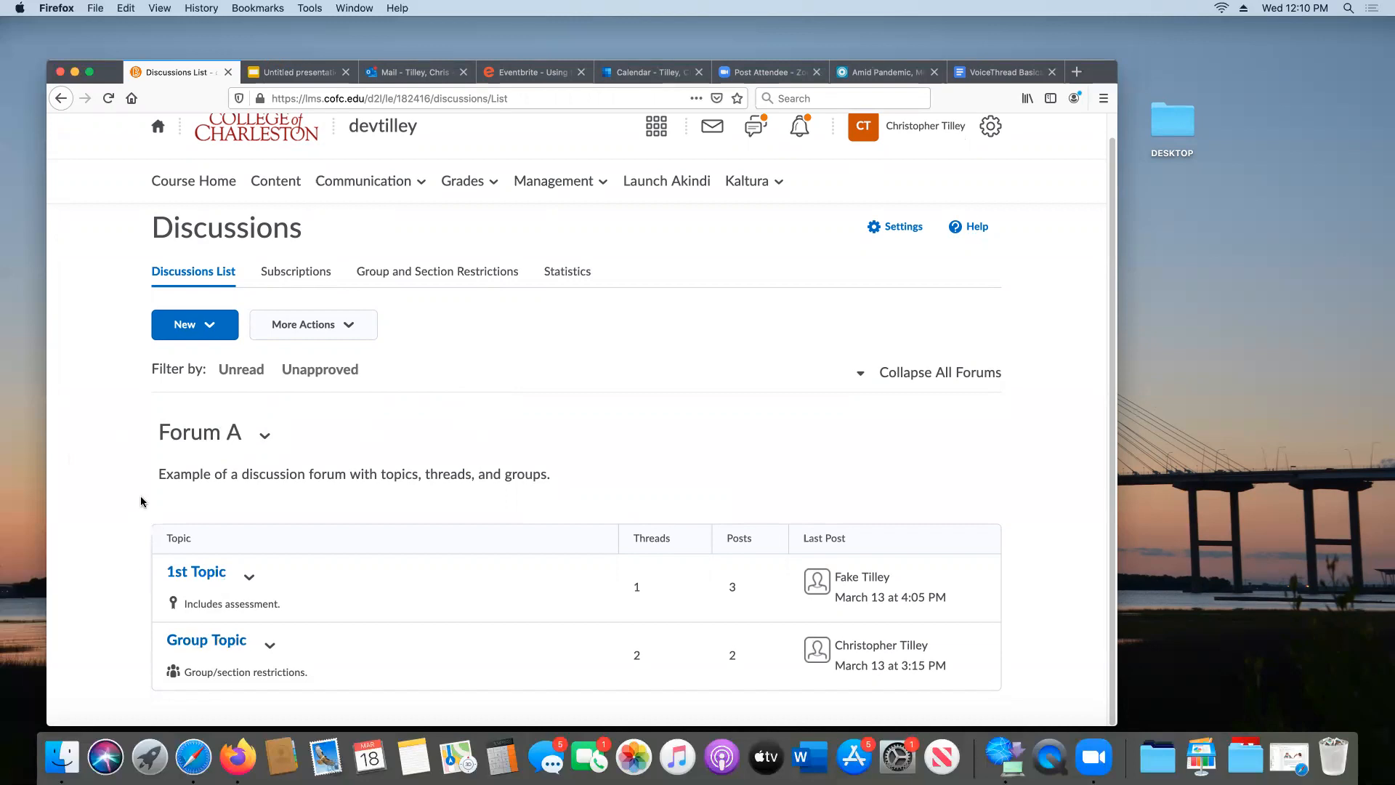
Open 1st Thread in 1st Topic, review the thread and its replies, and return to the discussions list.
{"action": "left_click", "coordinate": [217, 575]}
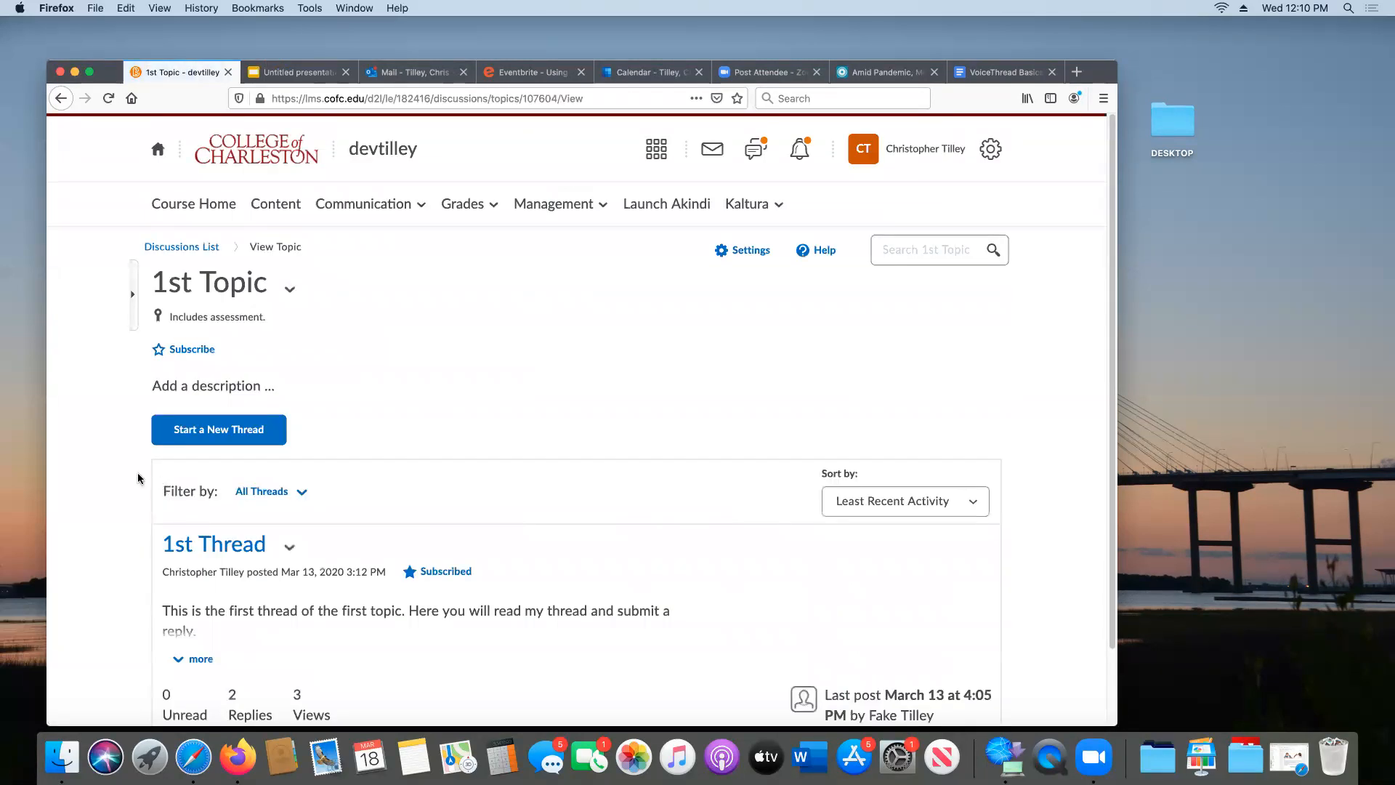
{"action": "scroll", "coordinate": [218, 465], "scroll_direction": "down", "scroll_amount": 2}
{"action": "left_click", "coordinate": [225, 467]}
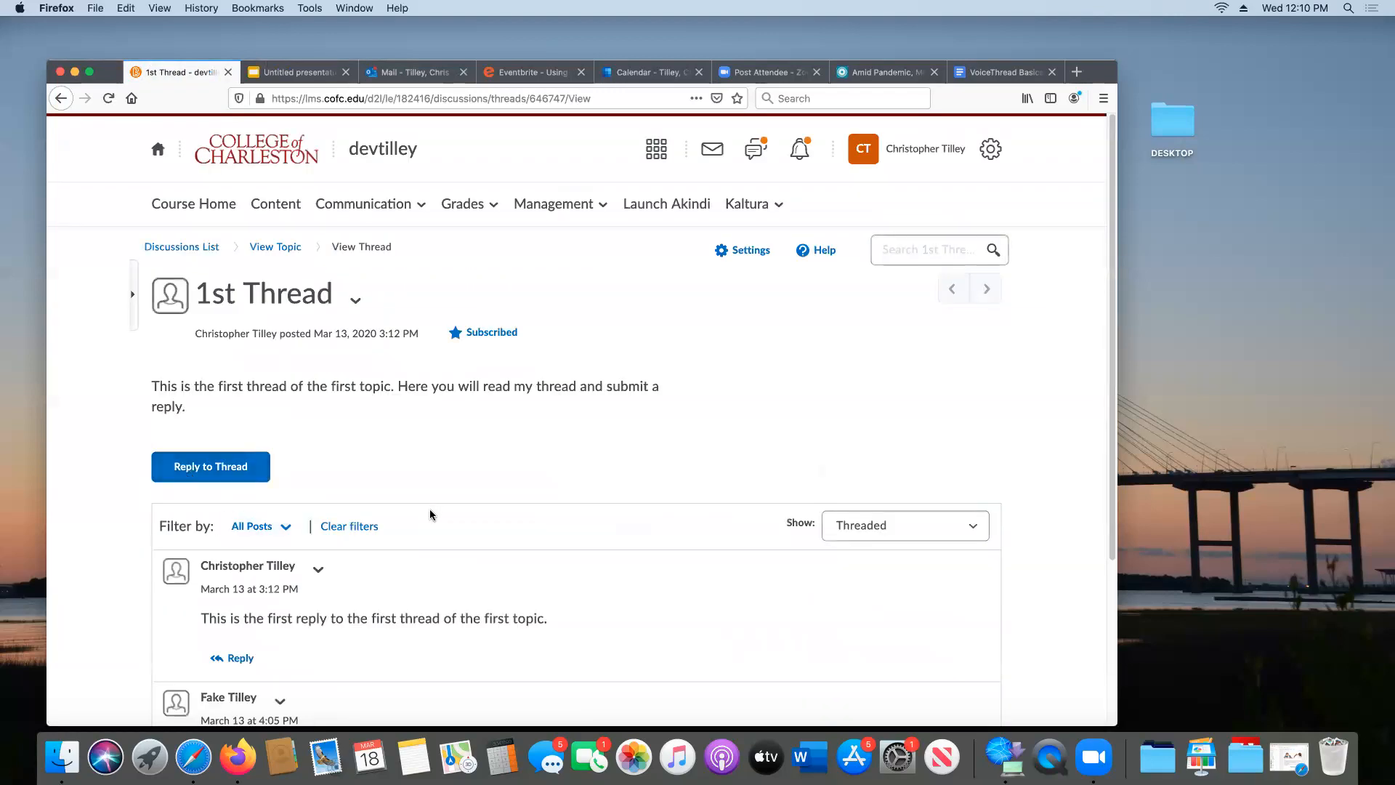
{"action": "scroll", "coordinate": [430, 515], "scroll_direction": "down", "scroll_amount": 5}
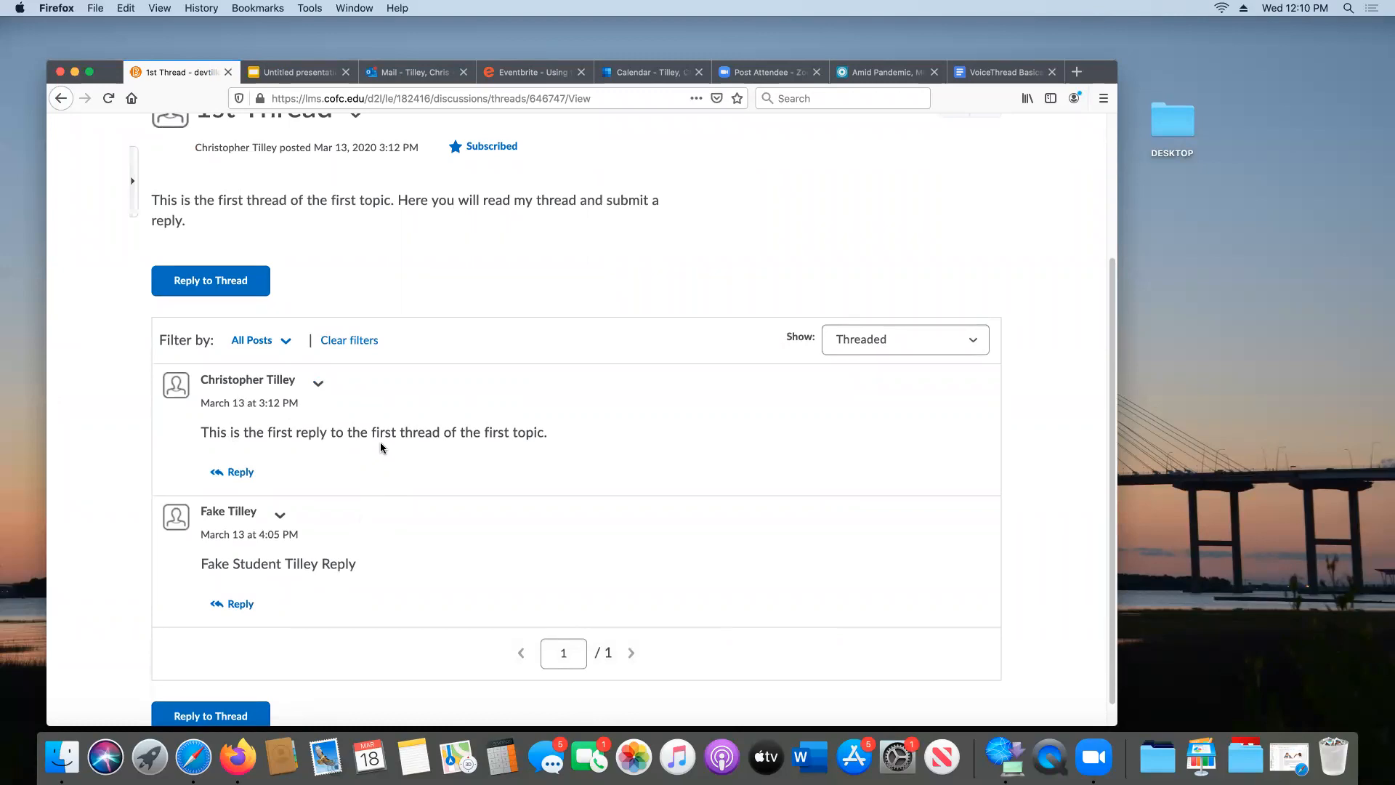
{"action": "scroll", "coordinate": [451, 449], "scroll_direction": "up", "scroll_amount": 5}
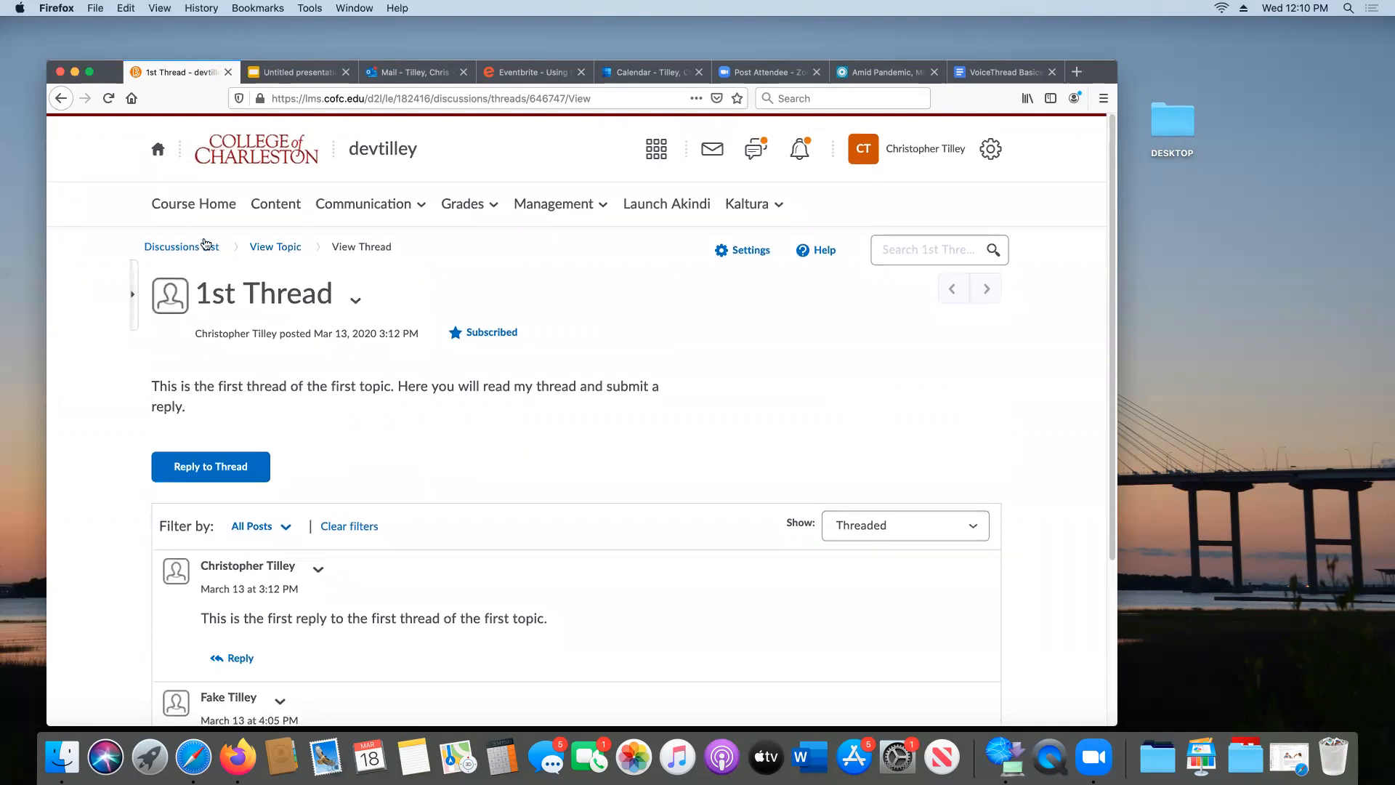
{"action": "left_click", "coordinate": [183, 247]}
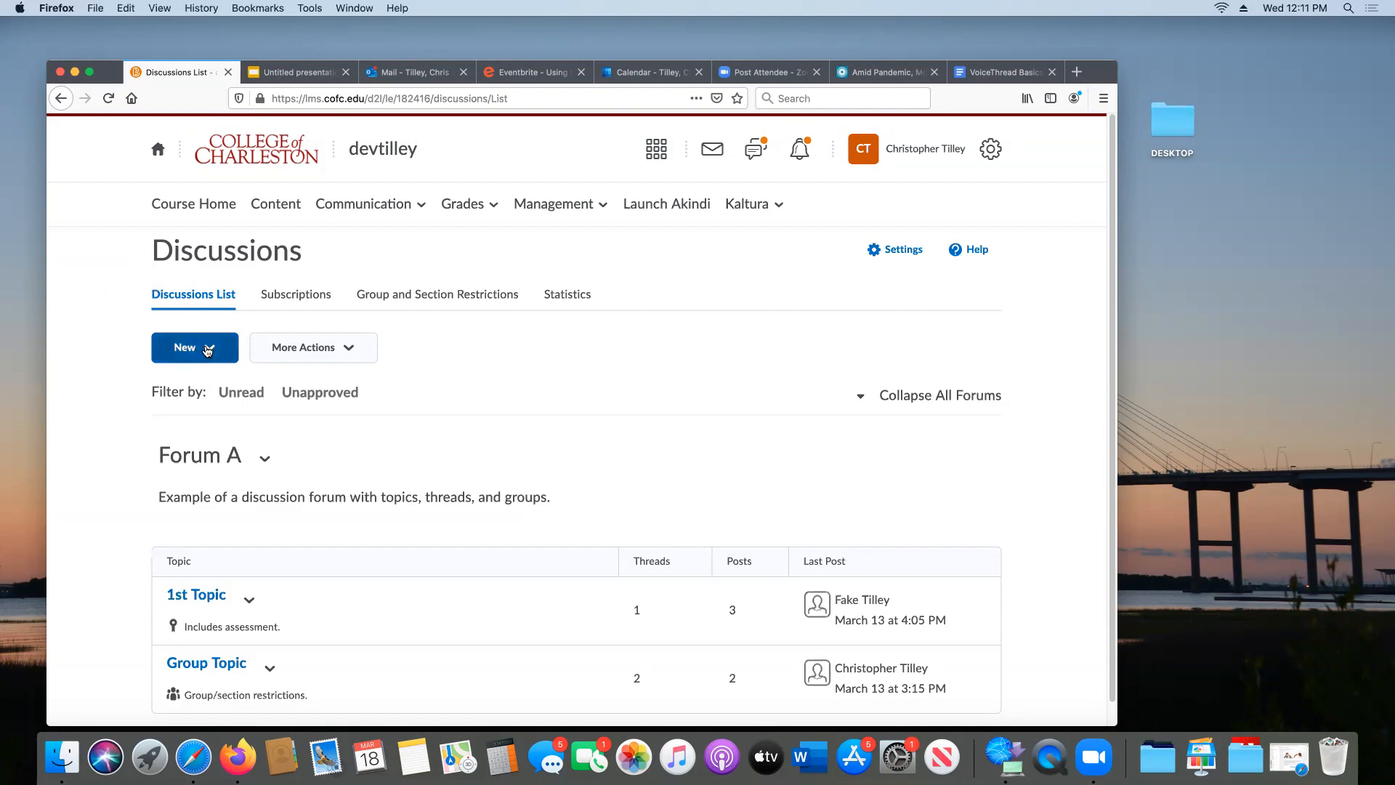
Go to the course home page and open the course's Discussions area from there.
{"action": "left_click", "coordinate": [198, 205]}
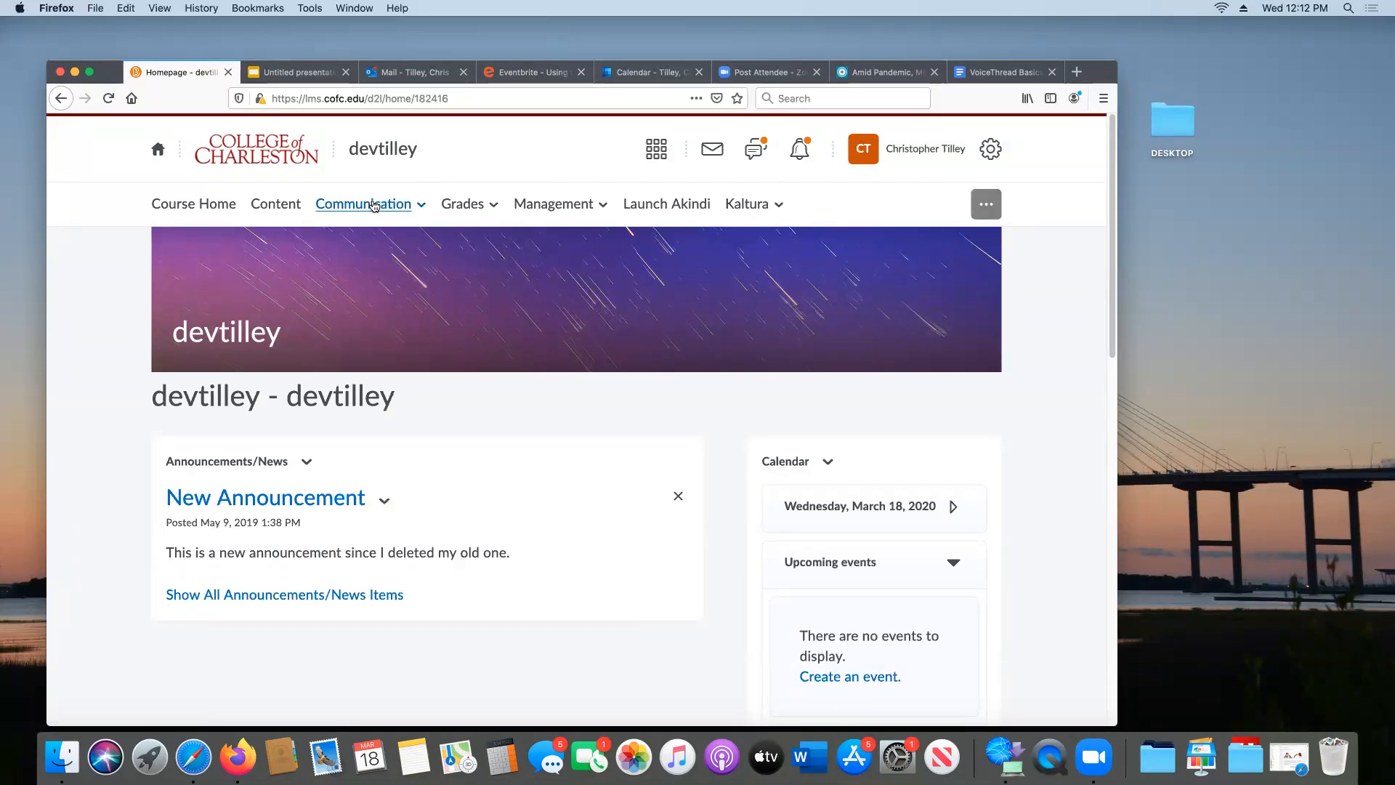
{"action": "left_click", "coordinate": [374, 206]}
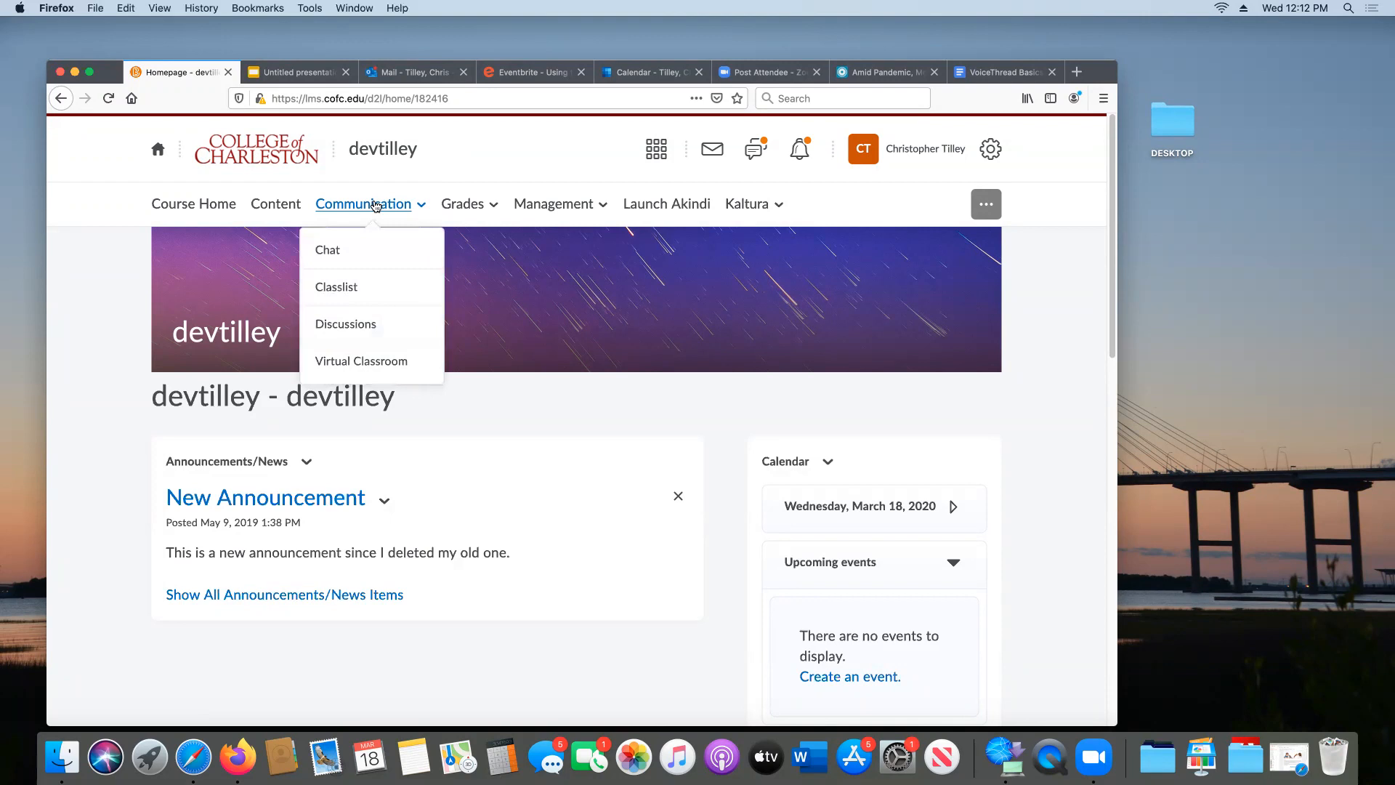
{"action": "left_click", "coordinate": [393, 327]}
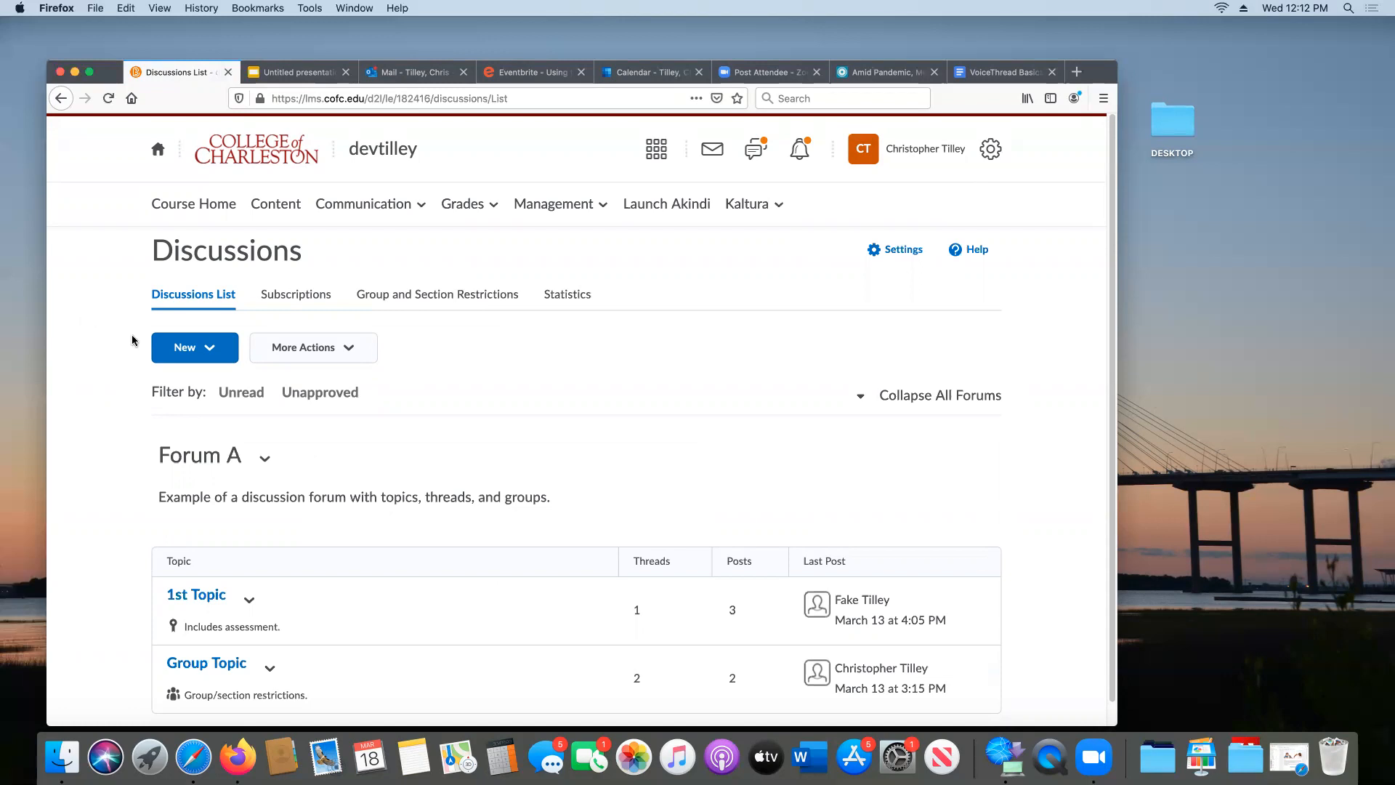
Start a new discussion forum and title it "Forum B".
{"action": "left_click", "coordinate": [214, 353]}
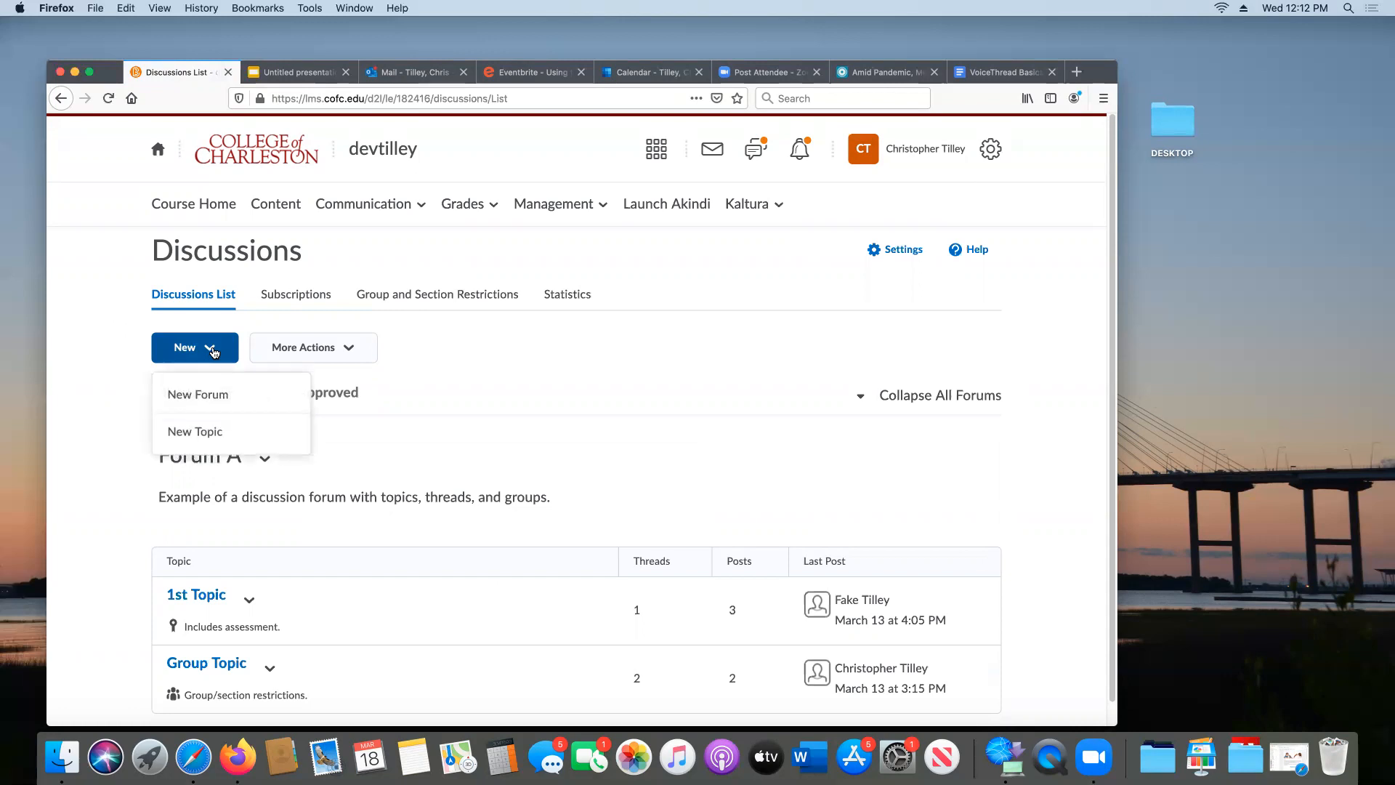
{"action": "left_click", "coordinate": [225, 399]}
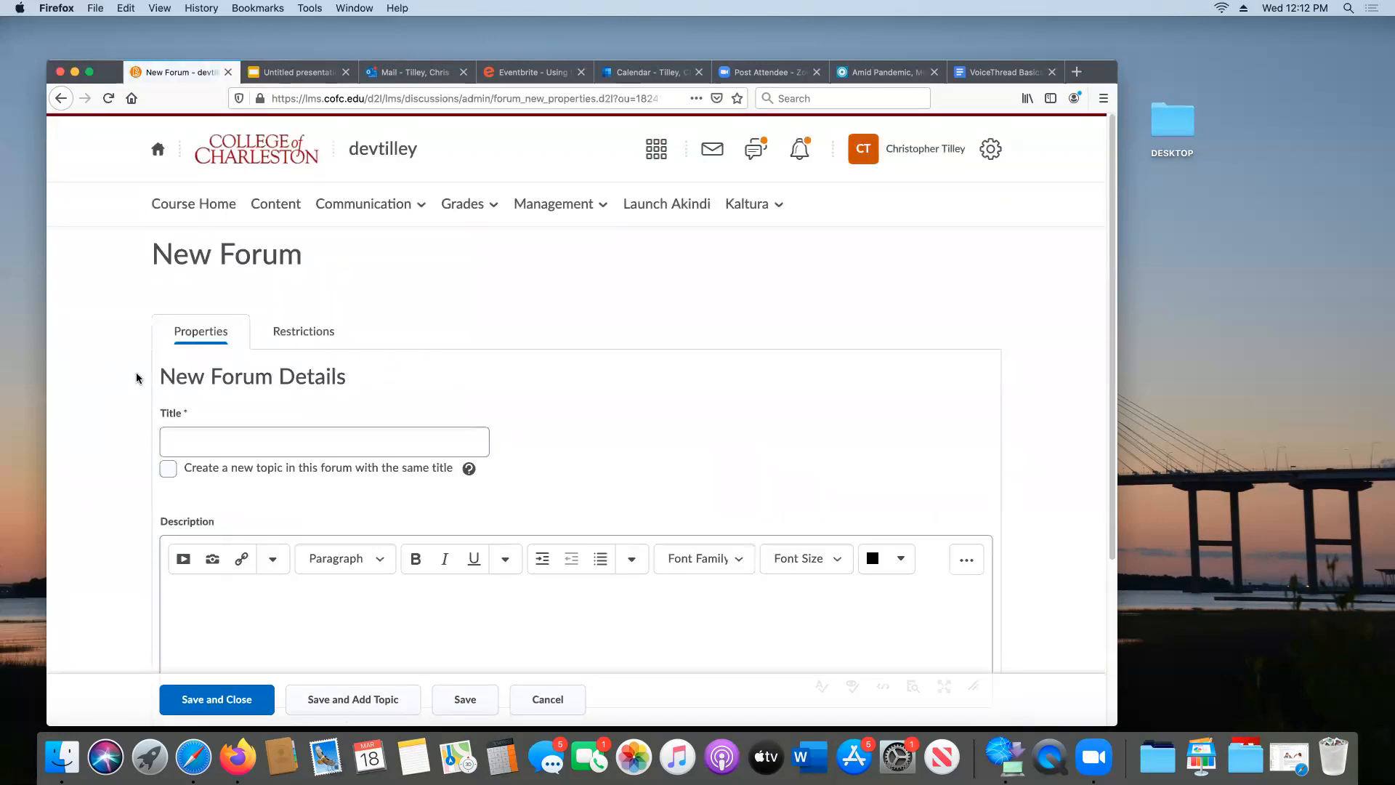
{"action": "scroll", "coordinate": [114, 332], "scroll_direction": "down", "scroll_amount": 1}
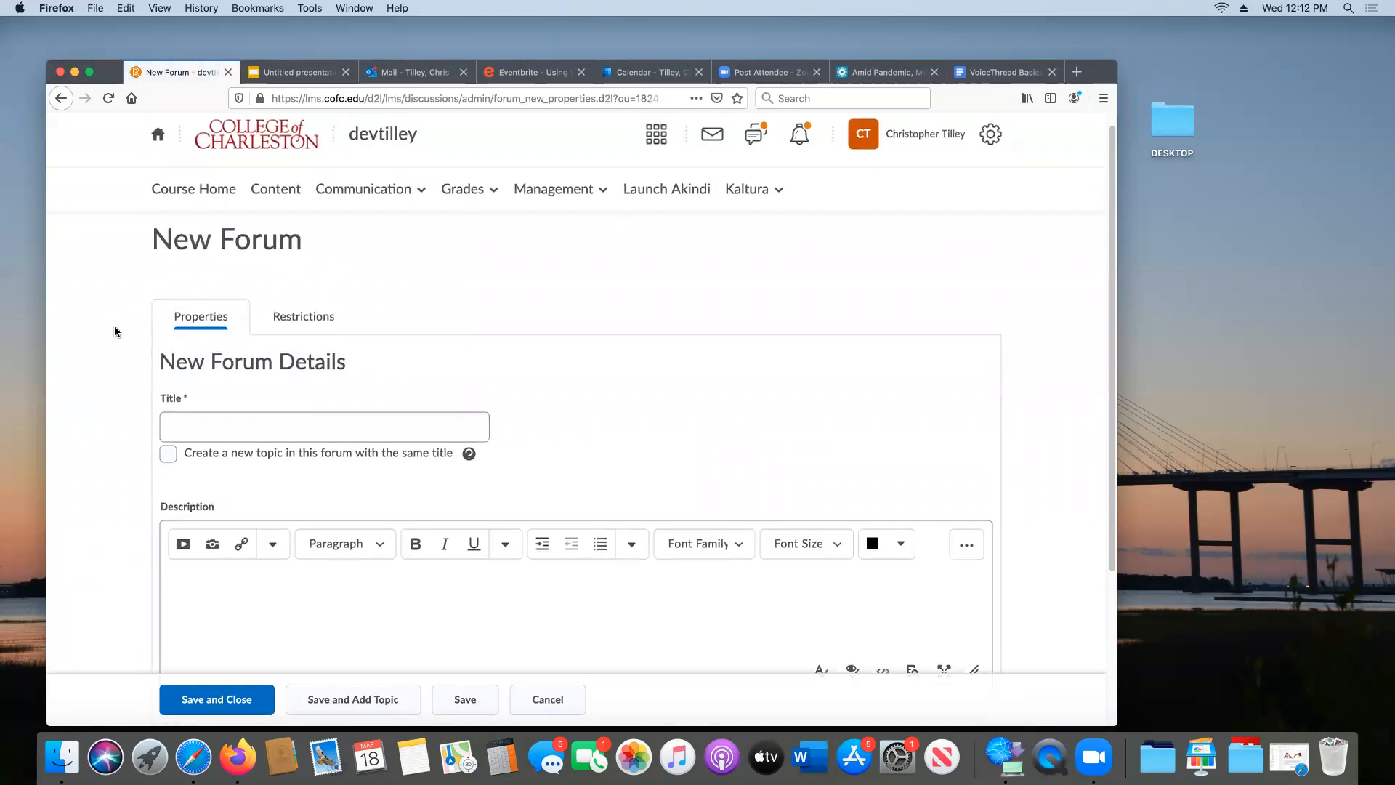
{"action": "scroll", "coordinate": [137, 336], "scroll_direction": "down", "scroll_amount": 3}
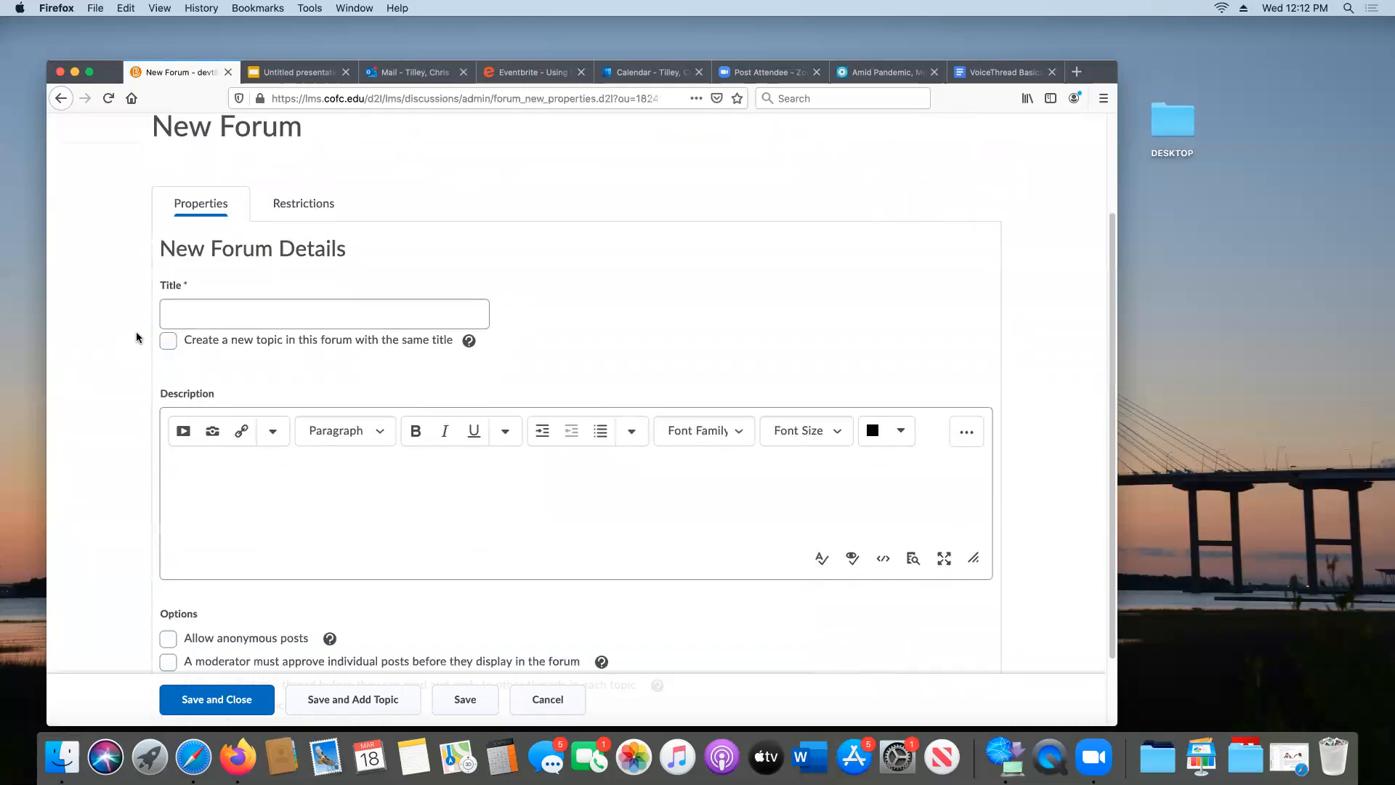
{"action": "left_click", "coordinate": [231, 314]}
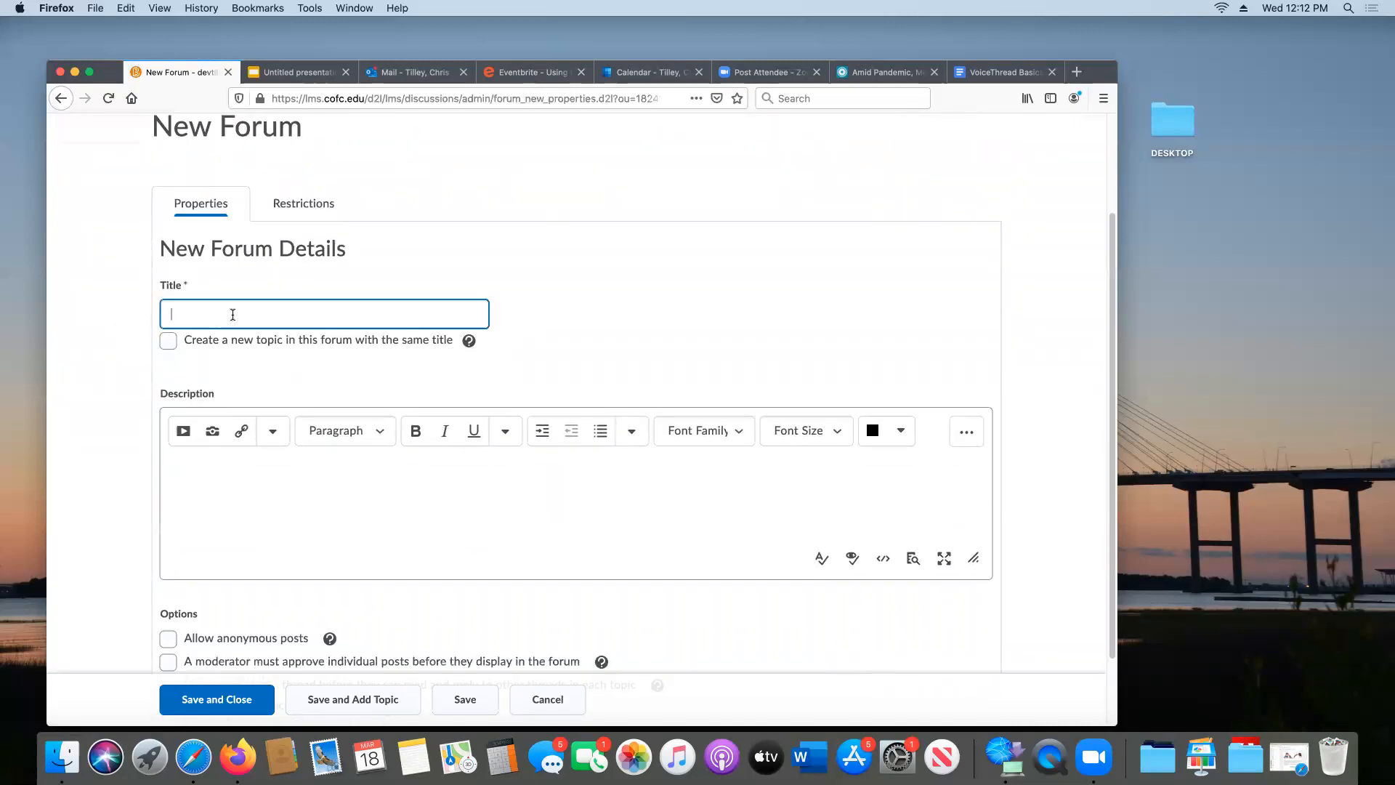
{"action": "type", "text": "Forum B"}
Enter the forum description "Please keep posts respectful and professional.".
{"action": "left_click", "coordinate": [243, 466]}
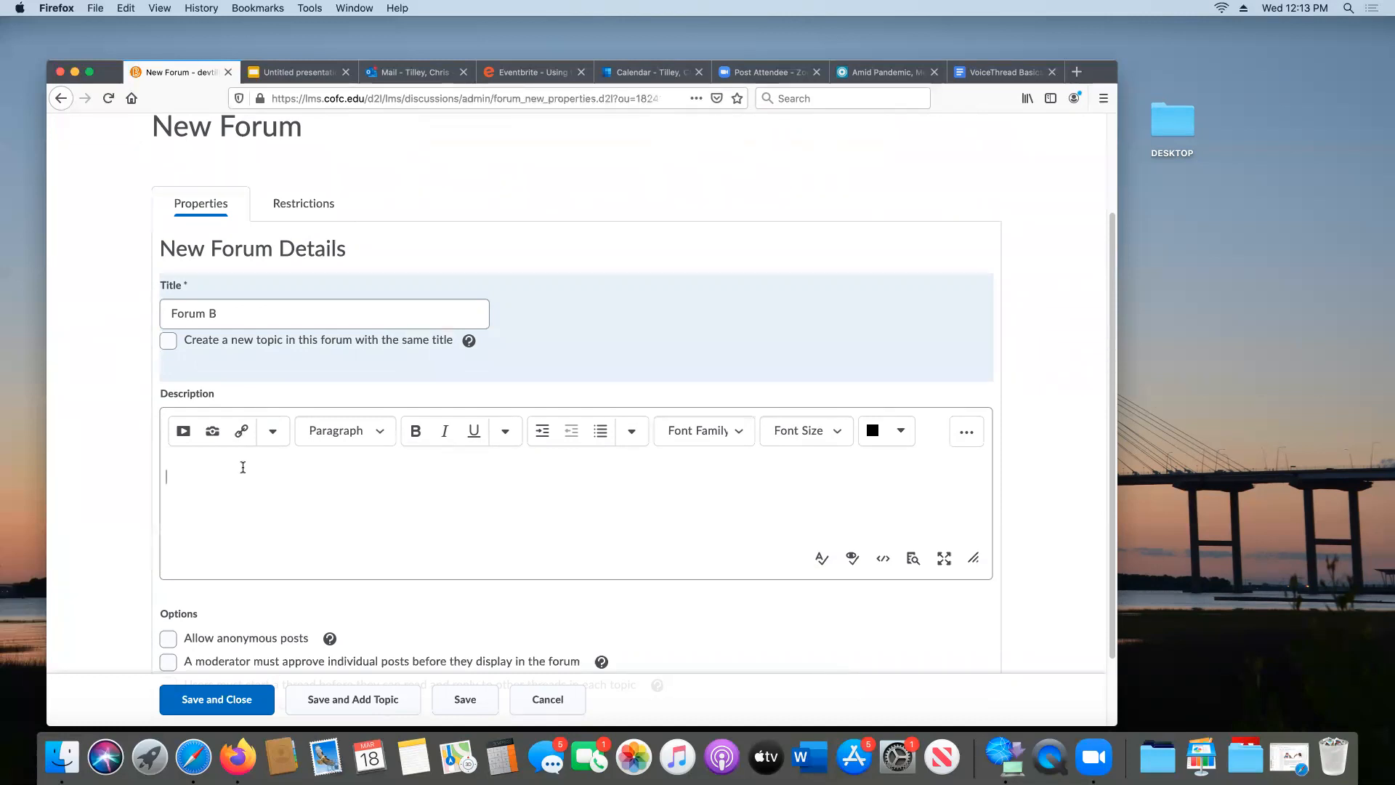
{"action": "type", "text": "Please keep posts re"}
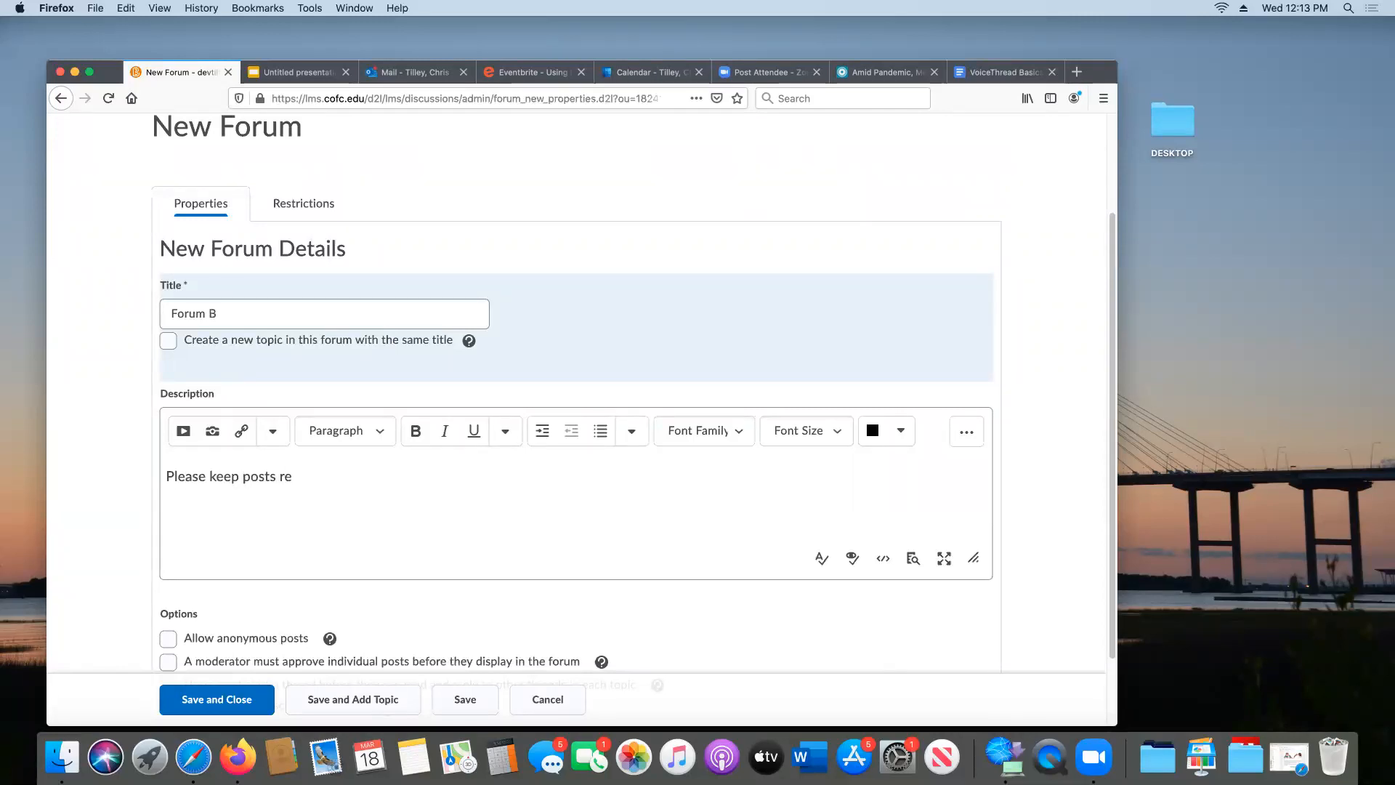
{"action": "type", "text": "spectful and"}
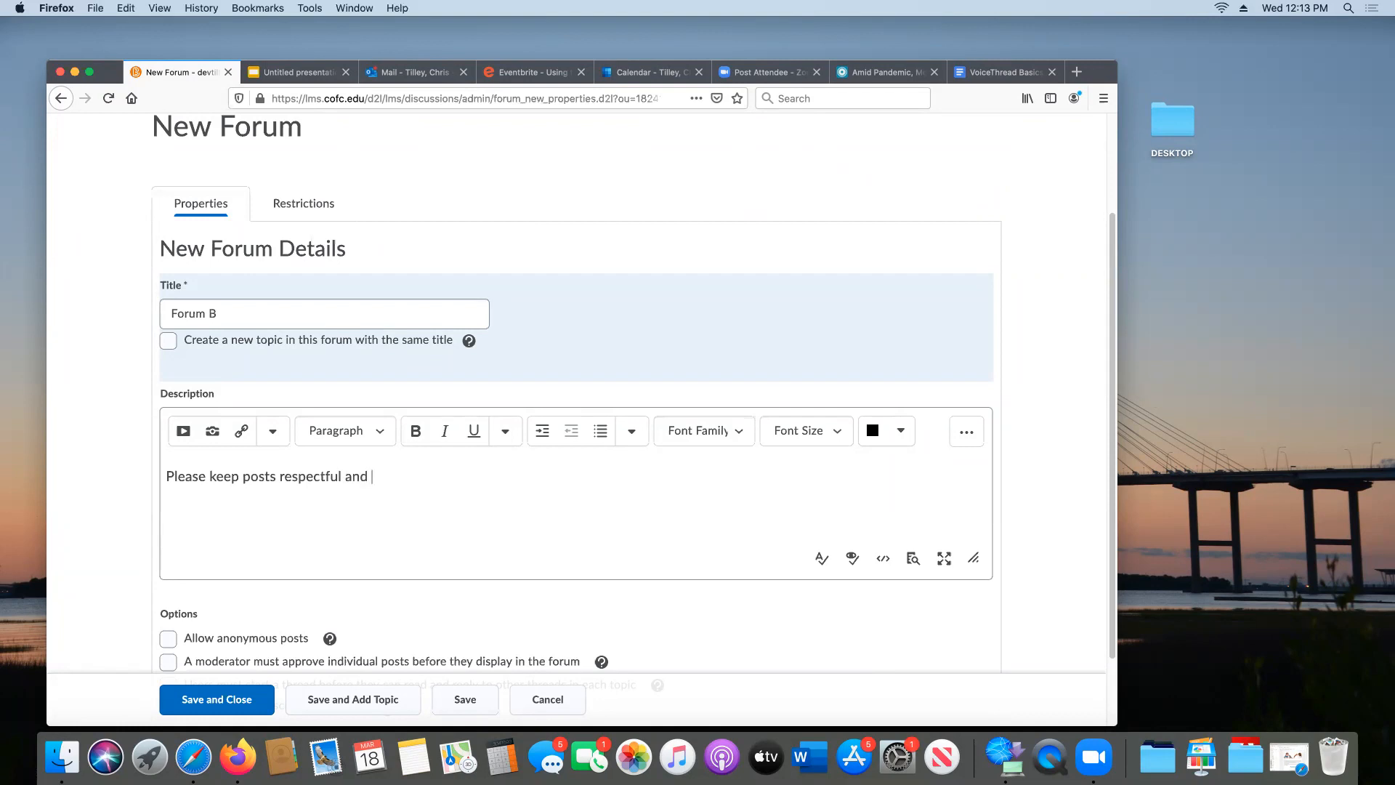
{"action": "type", "text": " professional."}
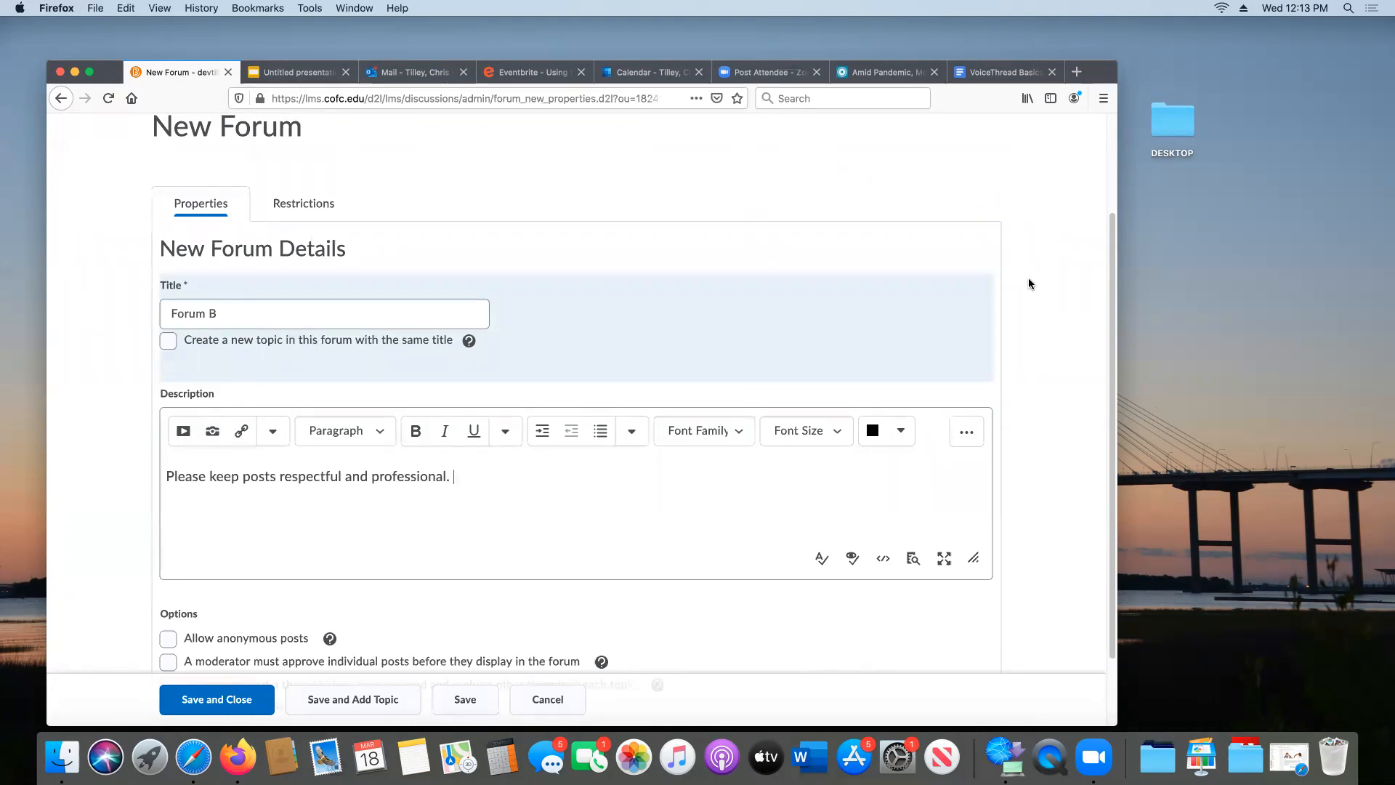
Leave all of Forum B's posting options unchecked, then save and close the forum.
{"action": "scroll", "coordinate": [1028, 284], "scroll_direction": "down", "scroll_amount": 3}
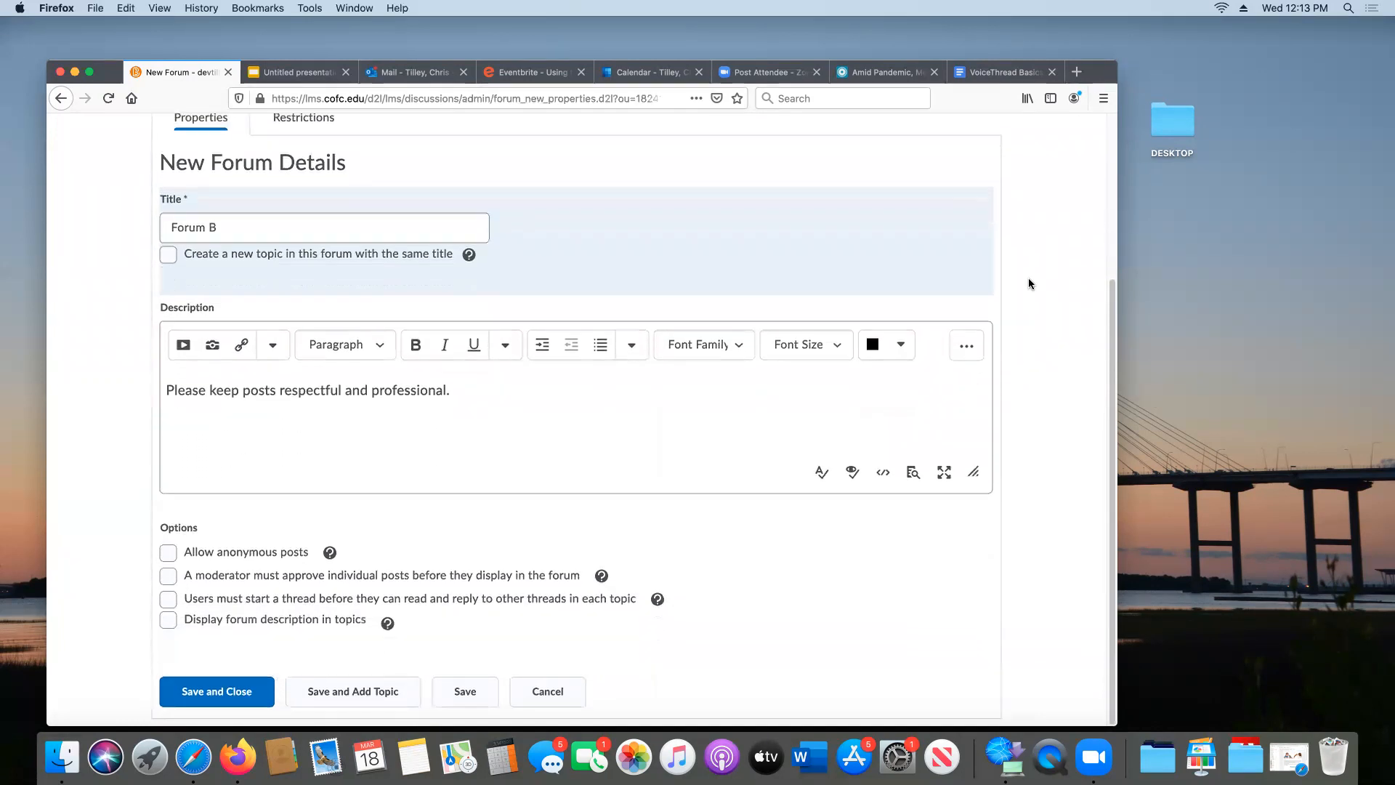
{"action": "left_click", "coordinate": [171, 553]}
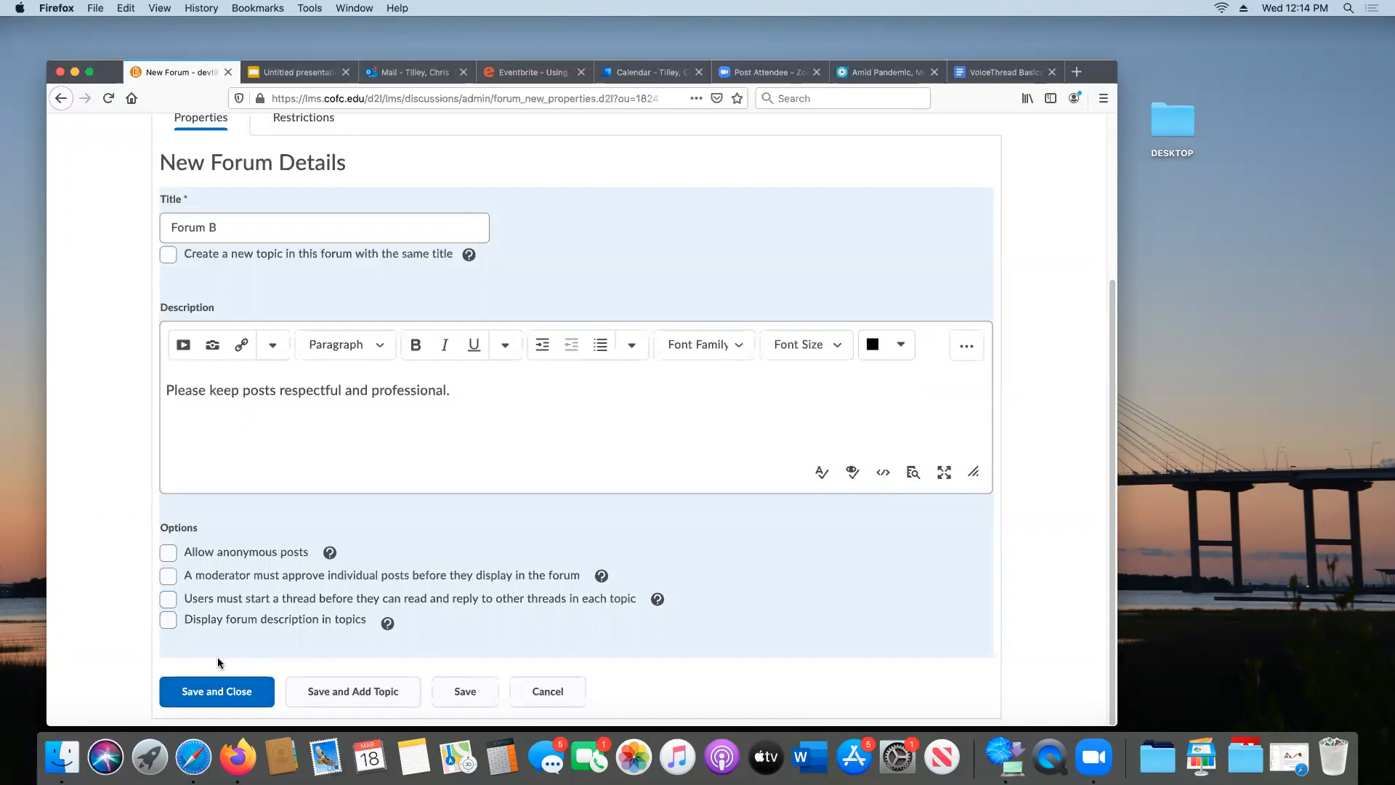
{"action": "left_click", "coordinate": [221, 694]}
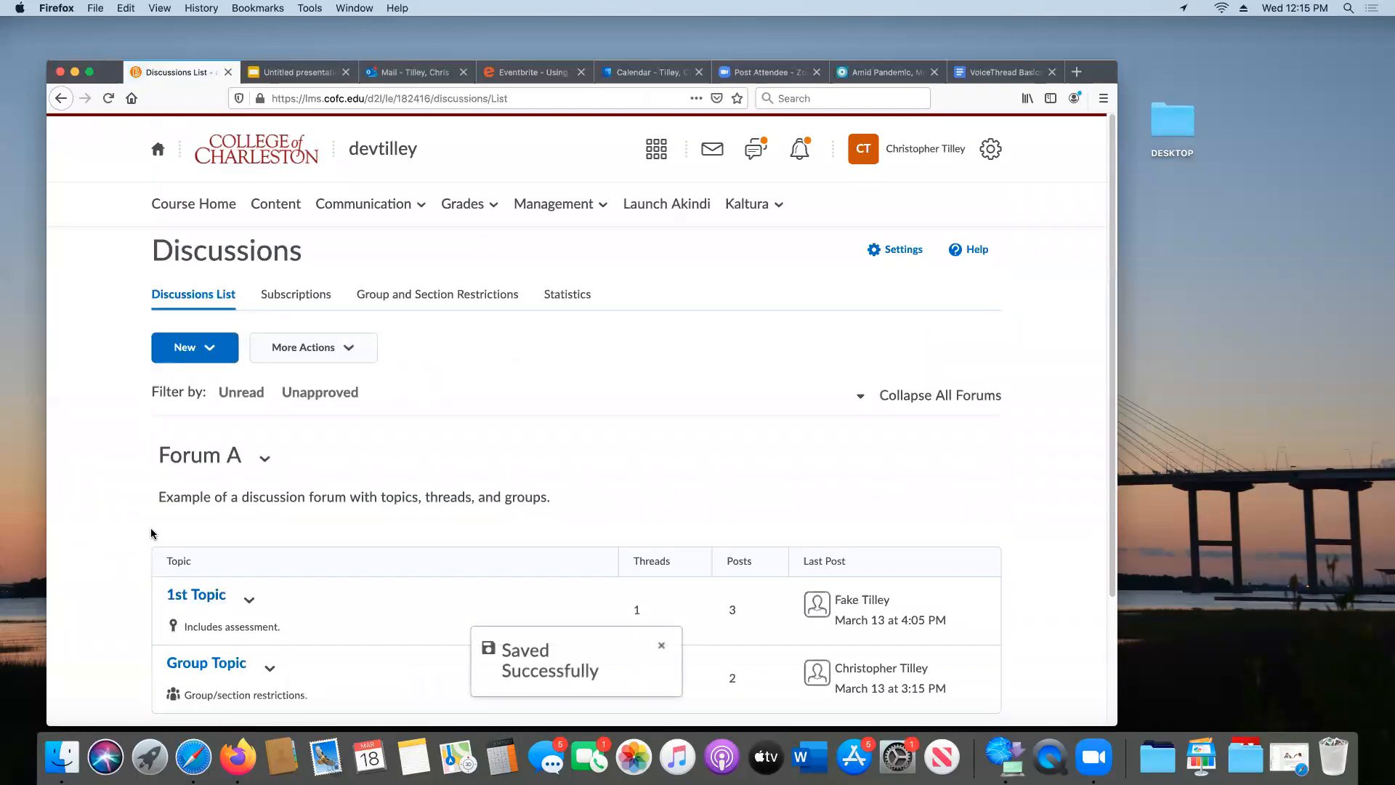
Start adding a new topic to Forum B from the discussions list.
{"action": "scroll", "coordinate": [147, 519], "scroll_direction": "down", "scroll_amount": 4}
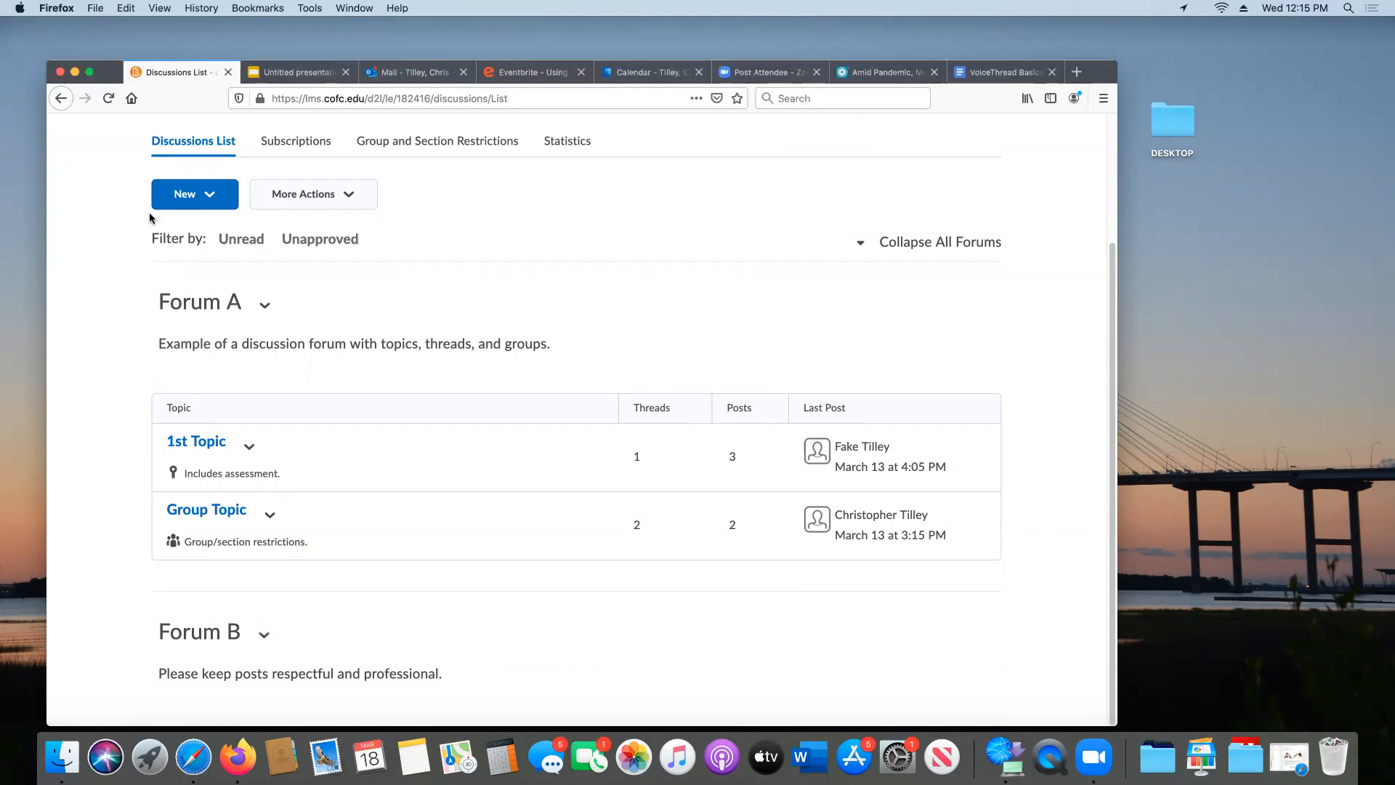
{"action": "left_click", "coordinate": [201, 197]}
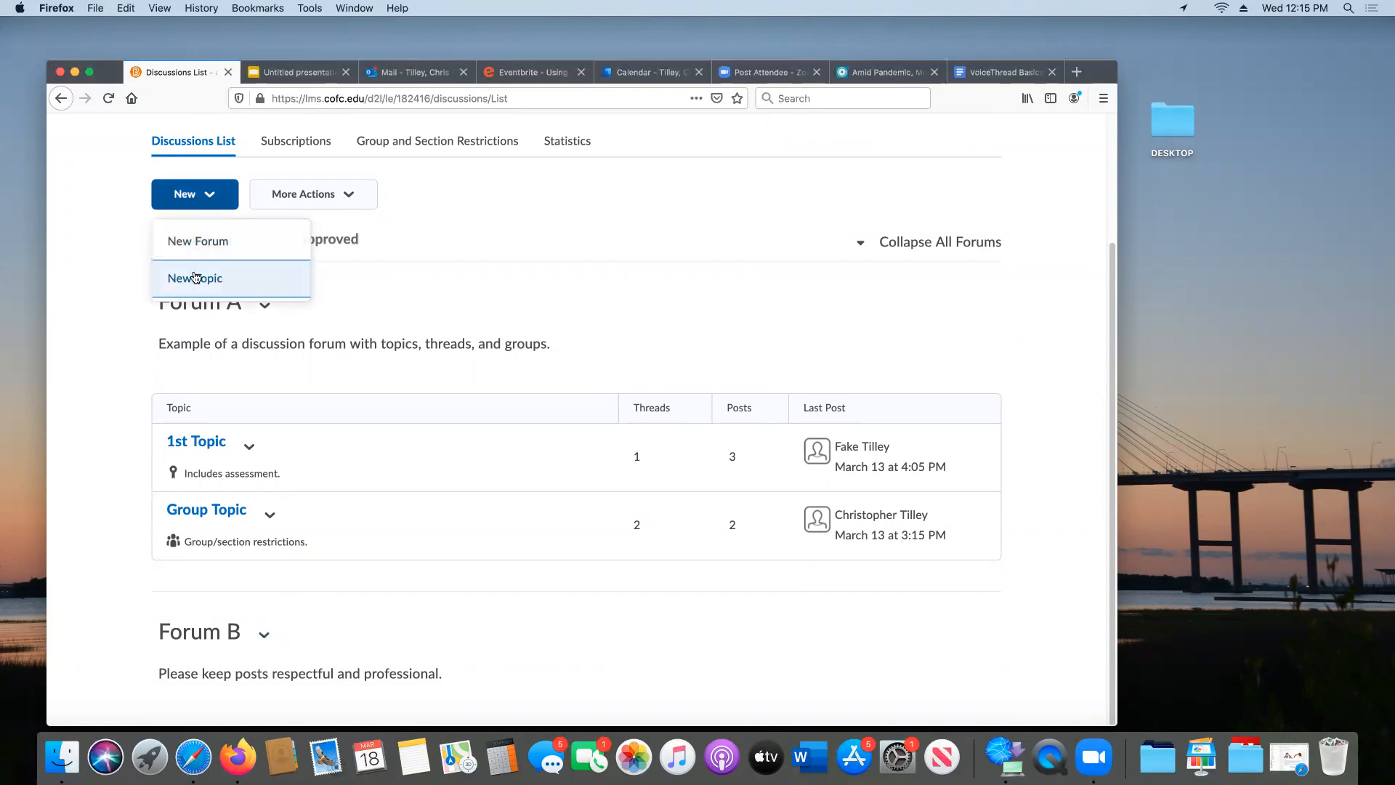
{"action": "left_click", "coordinate": [118, 204]}
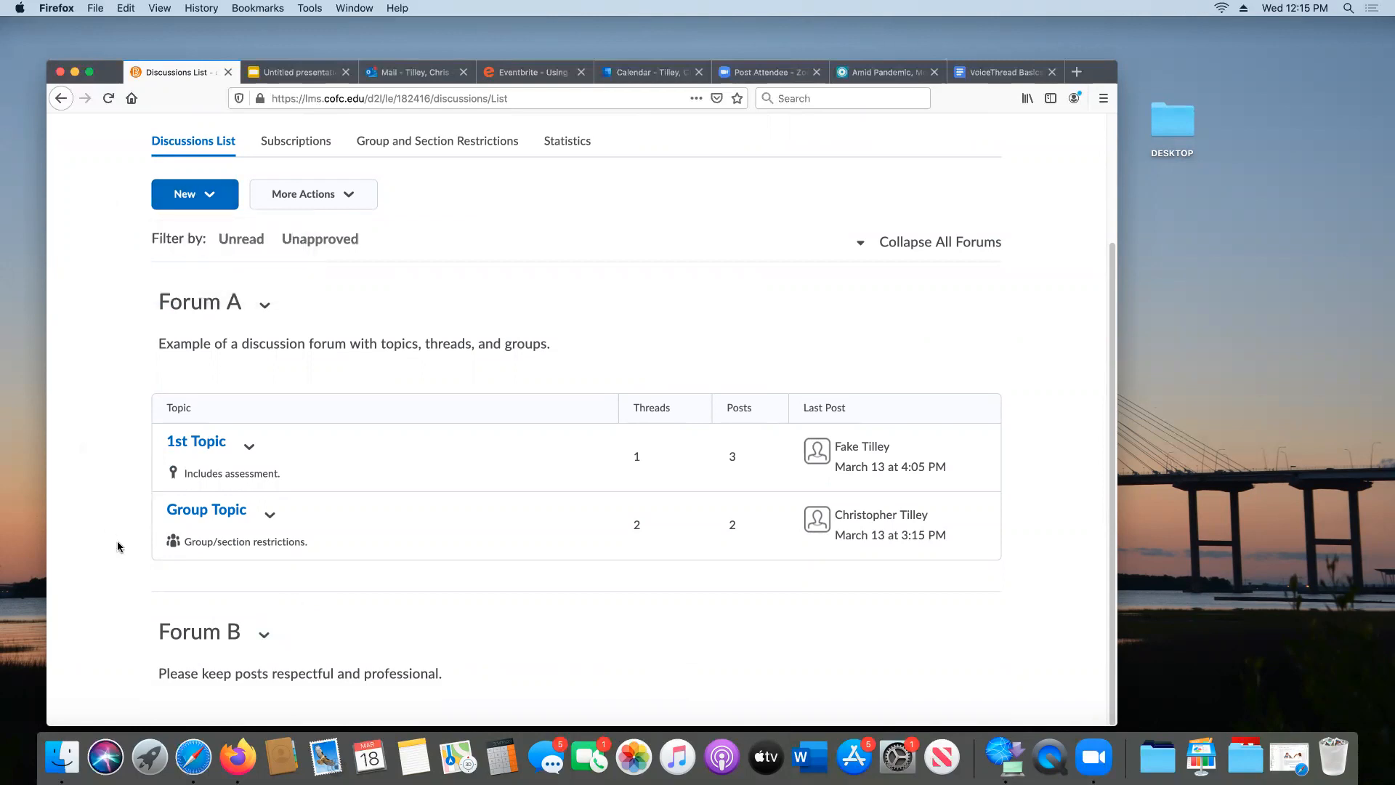
{"action": "left_click", "coordinate": [264, 635]}
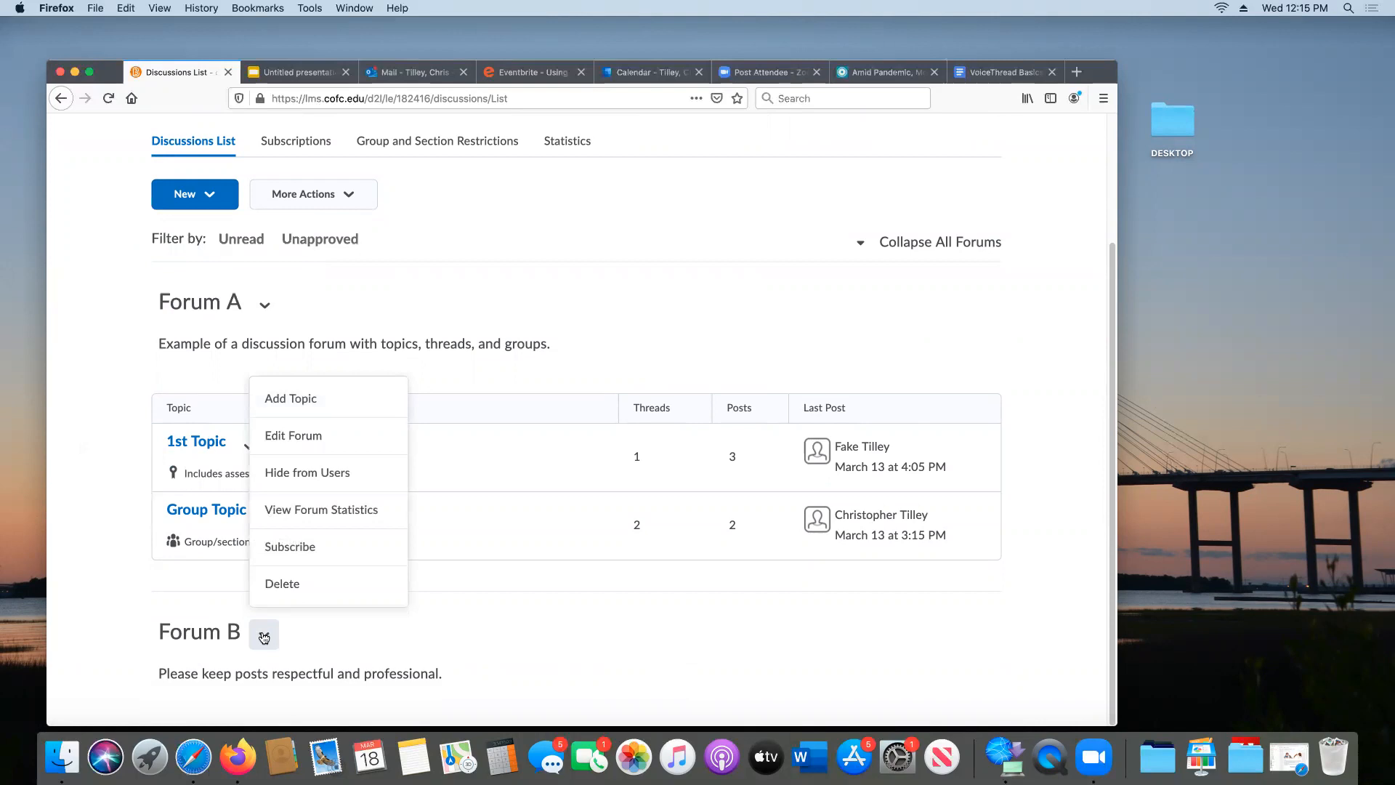
{"action": "left_click", "coordinate": [306, 400]}
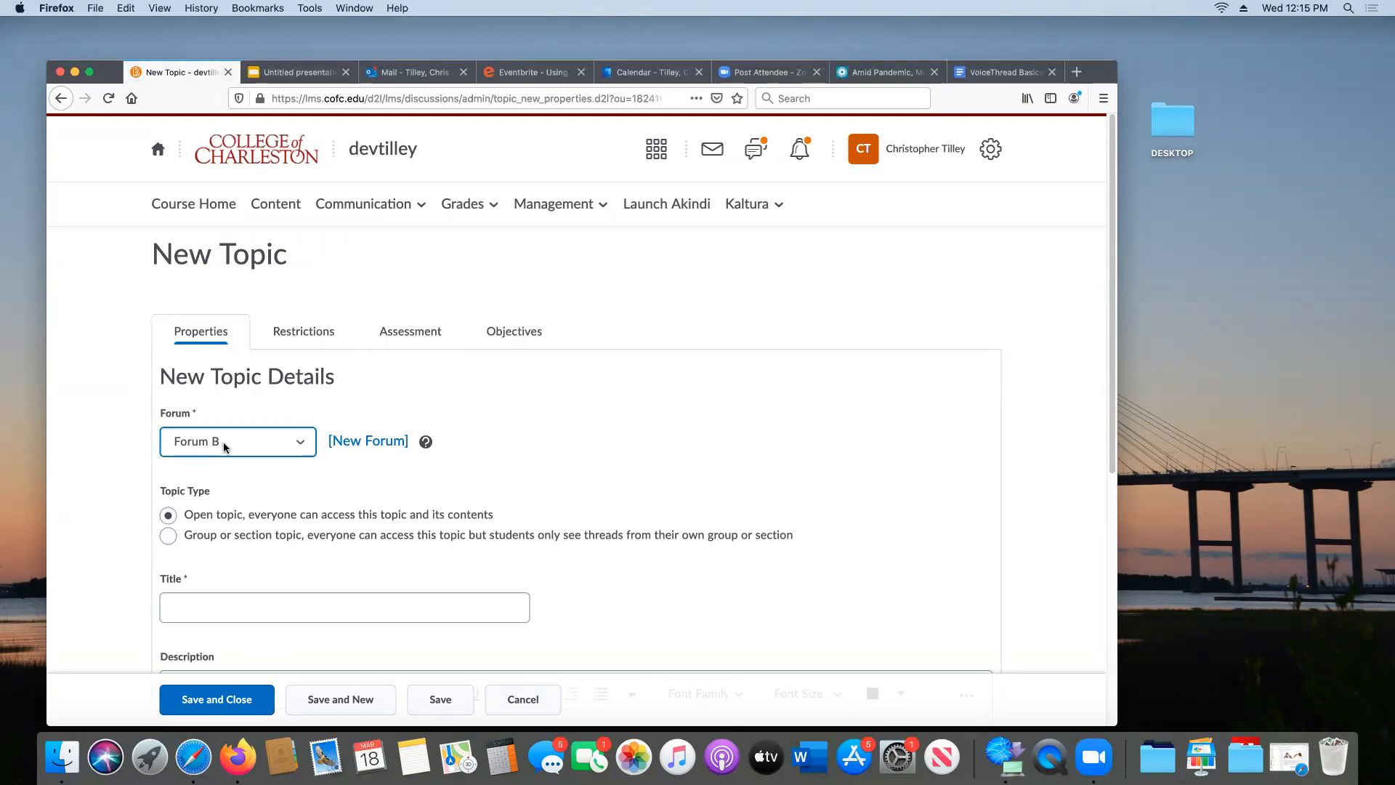
Title the topic in Forum B "New Topic".
{"action": "scroll", "coordinate": [116, 441], "scroll_direction": "down", "scroll_amount": 5}
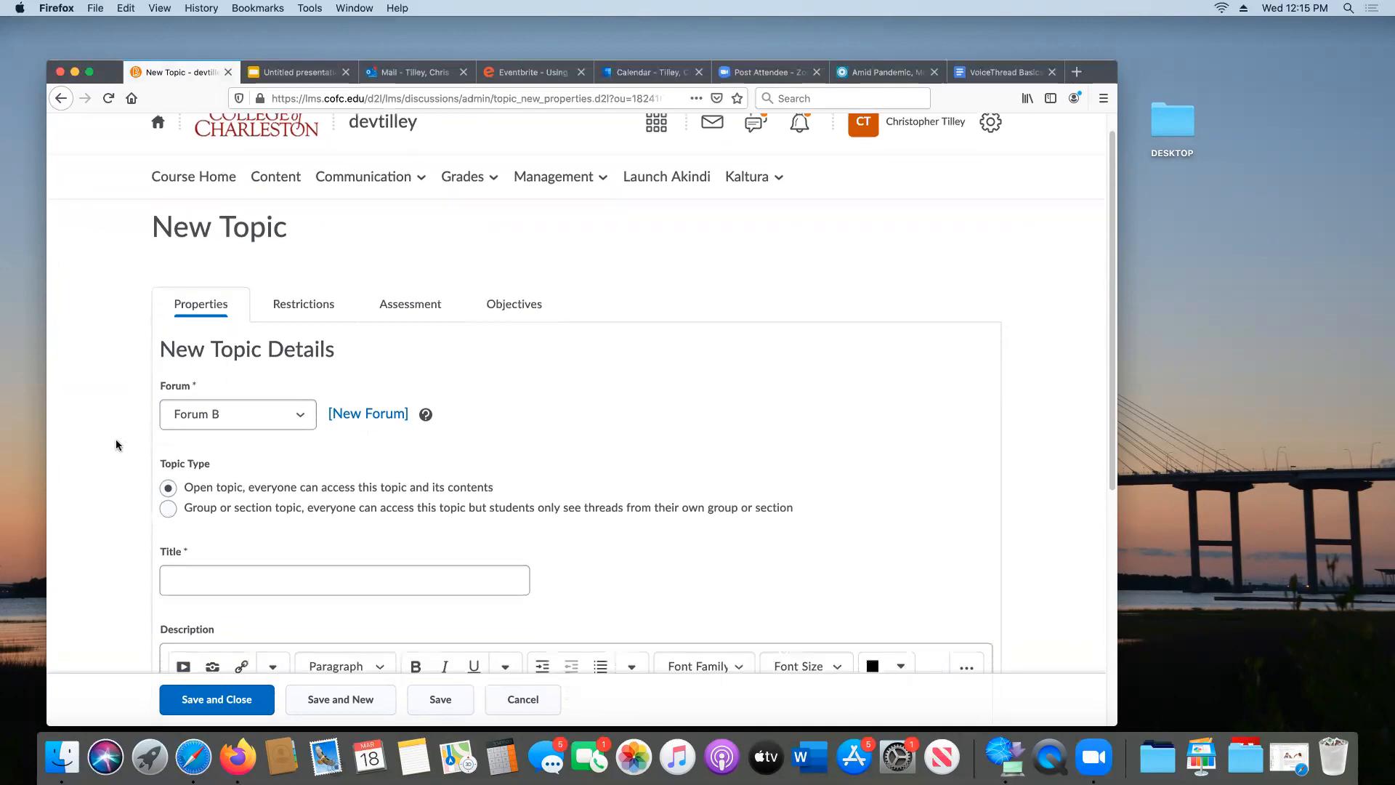
{"action": "left_click", "coordinate": [211, 444]}
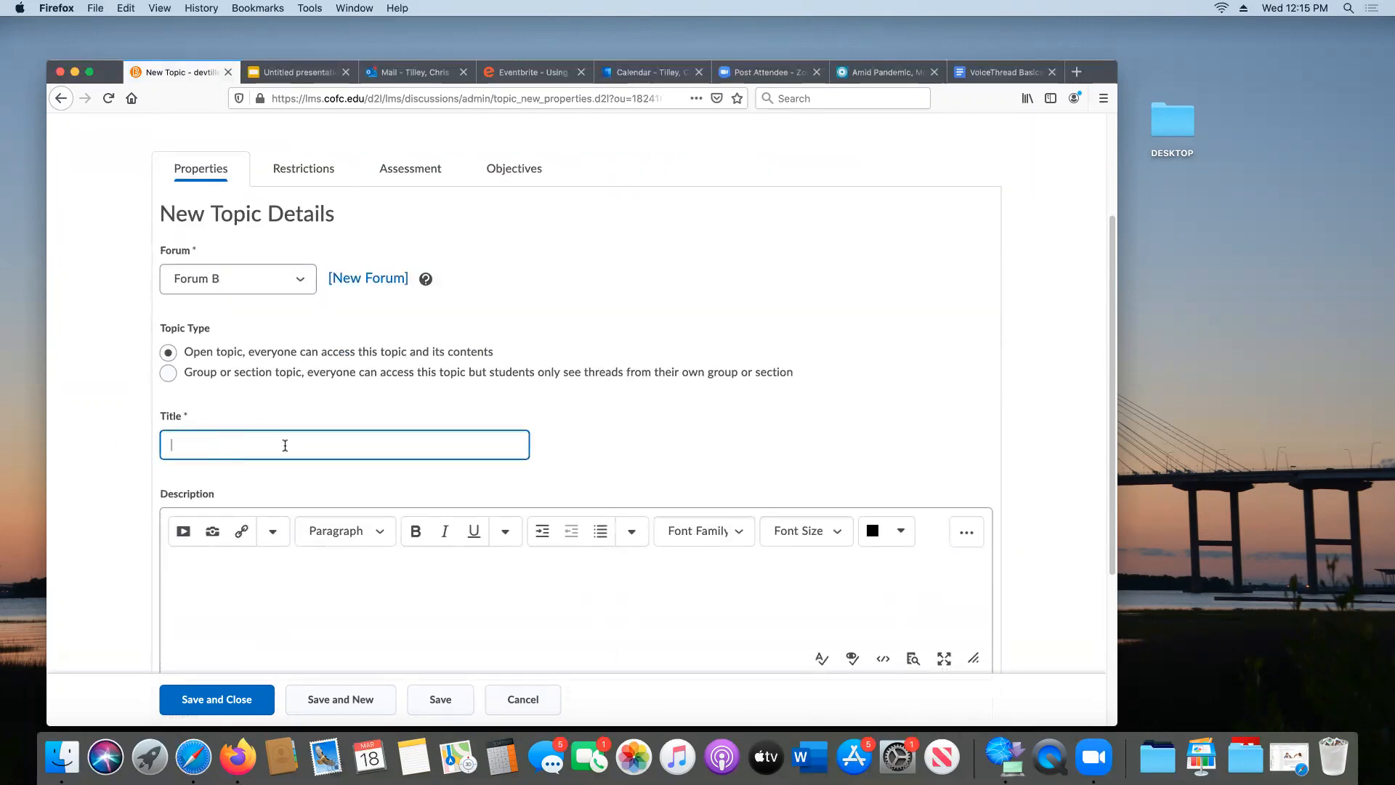
{"action": "type", "text": "New Topic"}
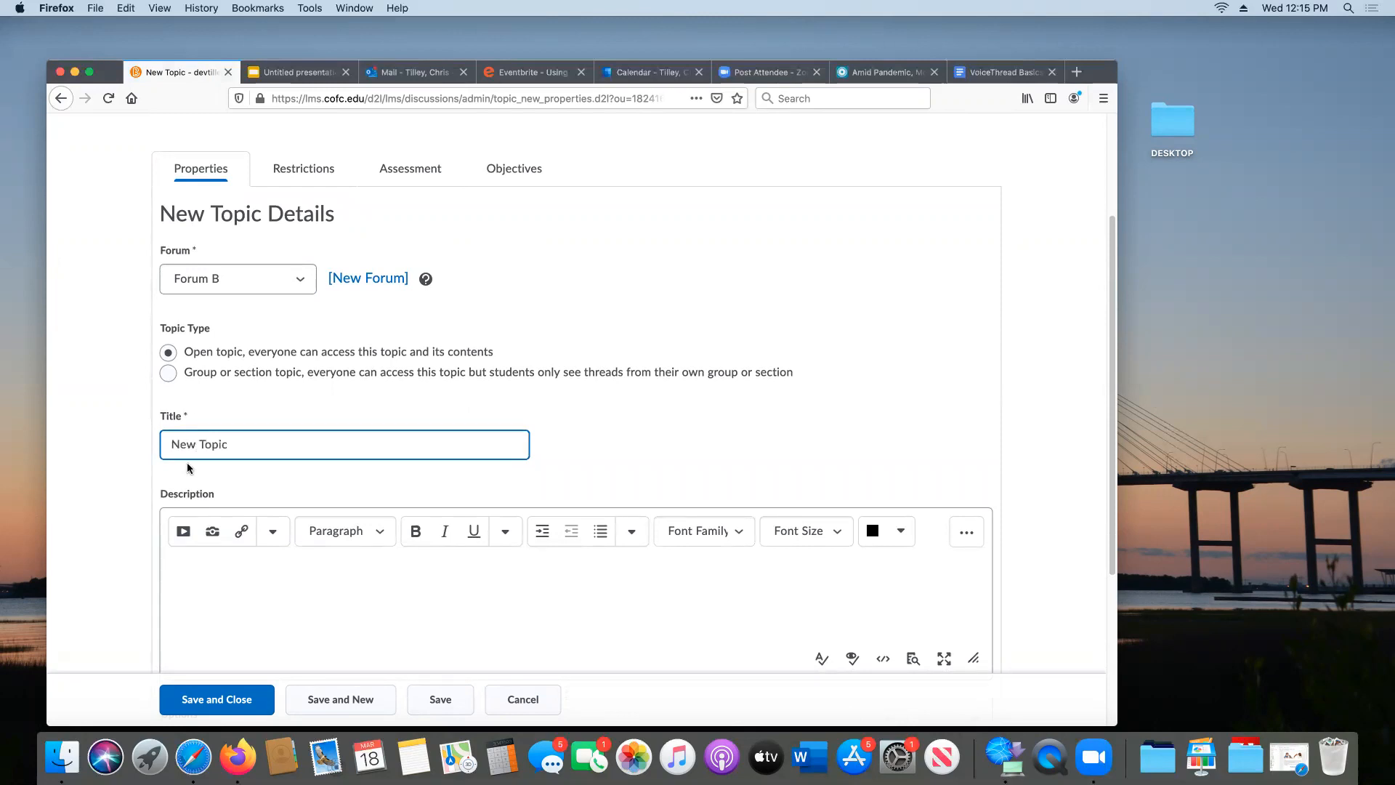
{"action": "scroll", "coordinate": [146, 440], "scroll_direction": "down", "scroll_amount": 5}
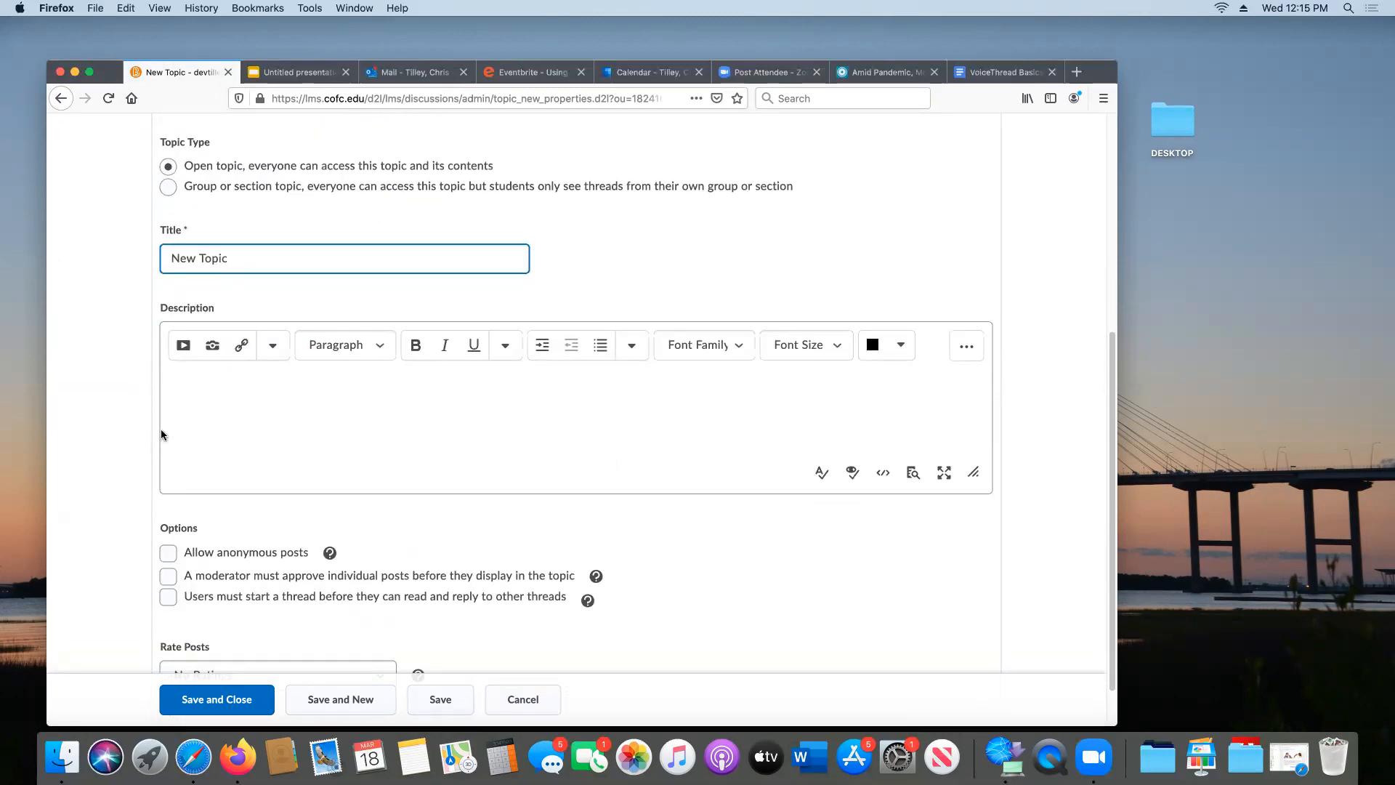
{"action": "left_click", "coordinate": [218, 387]}
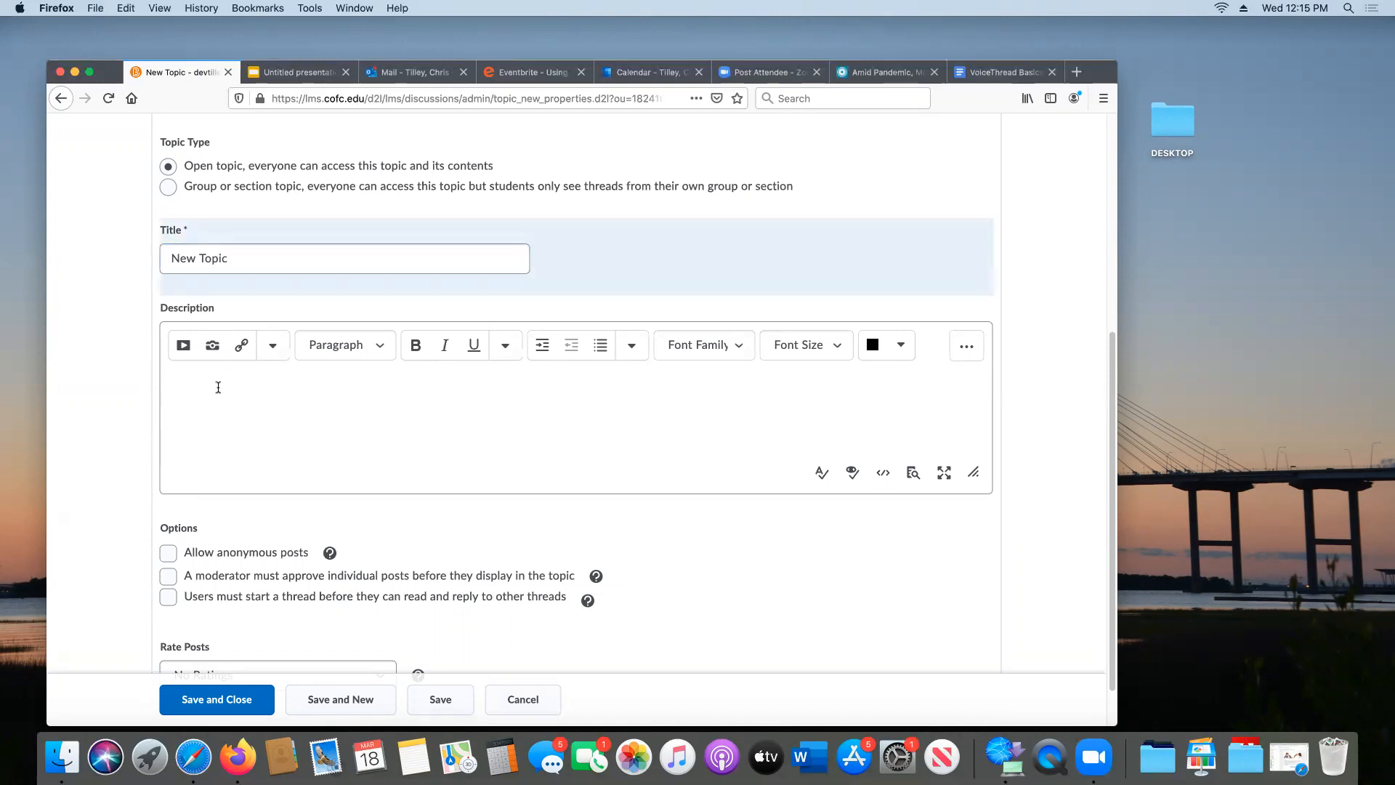
Replace the topic's title with "Weekly Readings".
{"action": "left_click", "coordinate": [246, 258]}
{"action": "left_click_drag", "start_coordinate": [245, 258], "coordinate": [138, 249]}
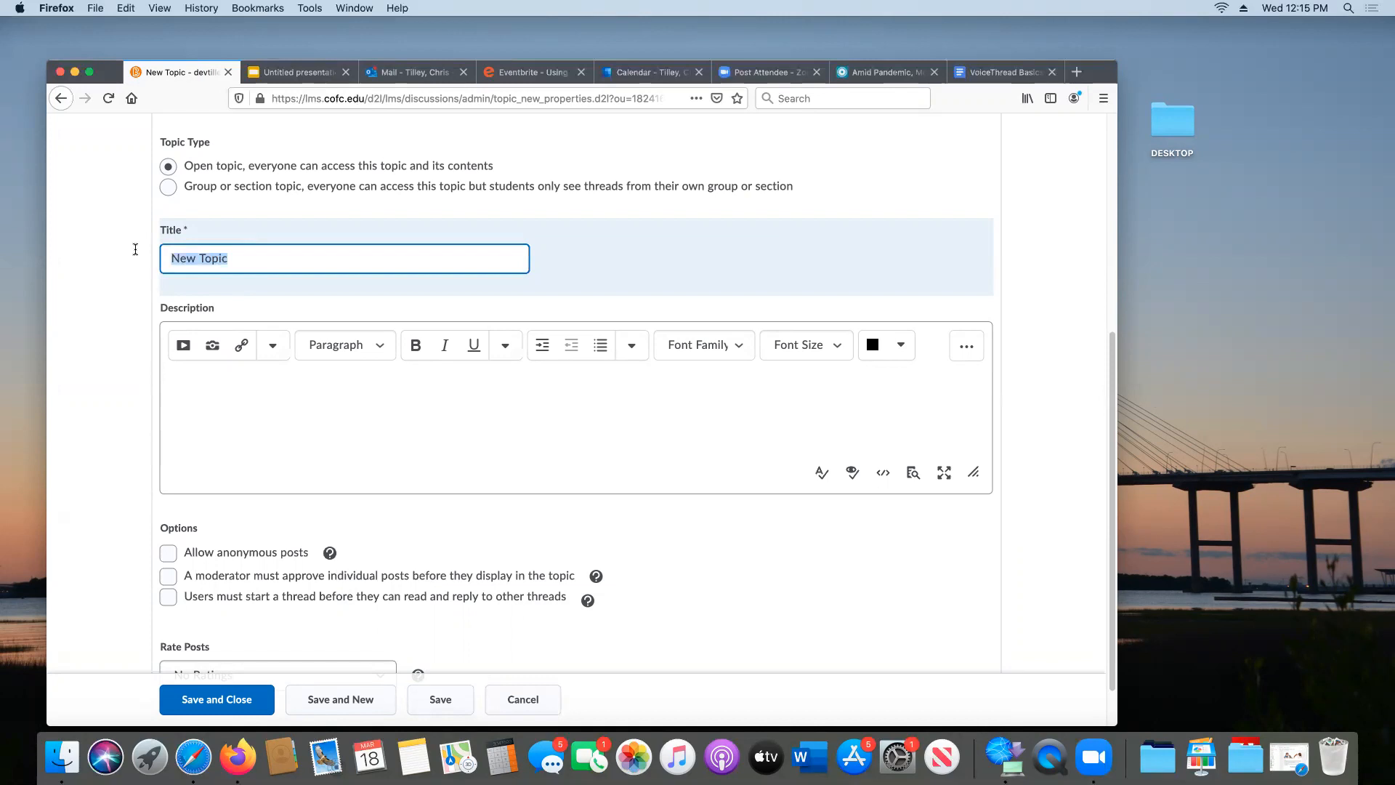
{"action": "type", "text": "Weekly Readins"}
{"action": "key", "text": "BackSpace"}
{"action": "type", "text": "gs"}
Enter the topic description "This topic is where we discuss our reading material", then save and close the topic.
{"action": "left_click", "coordinate": [199, 387]}
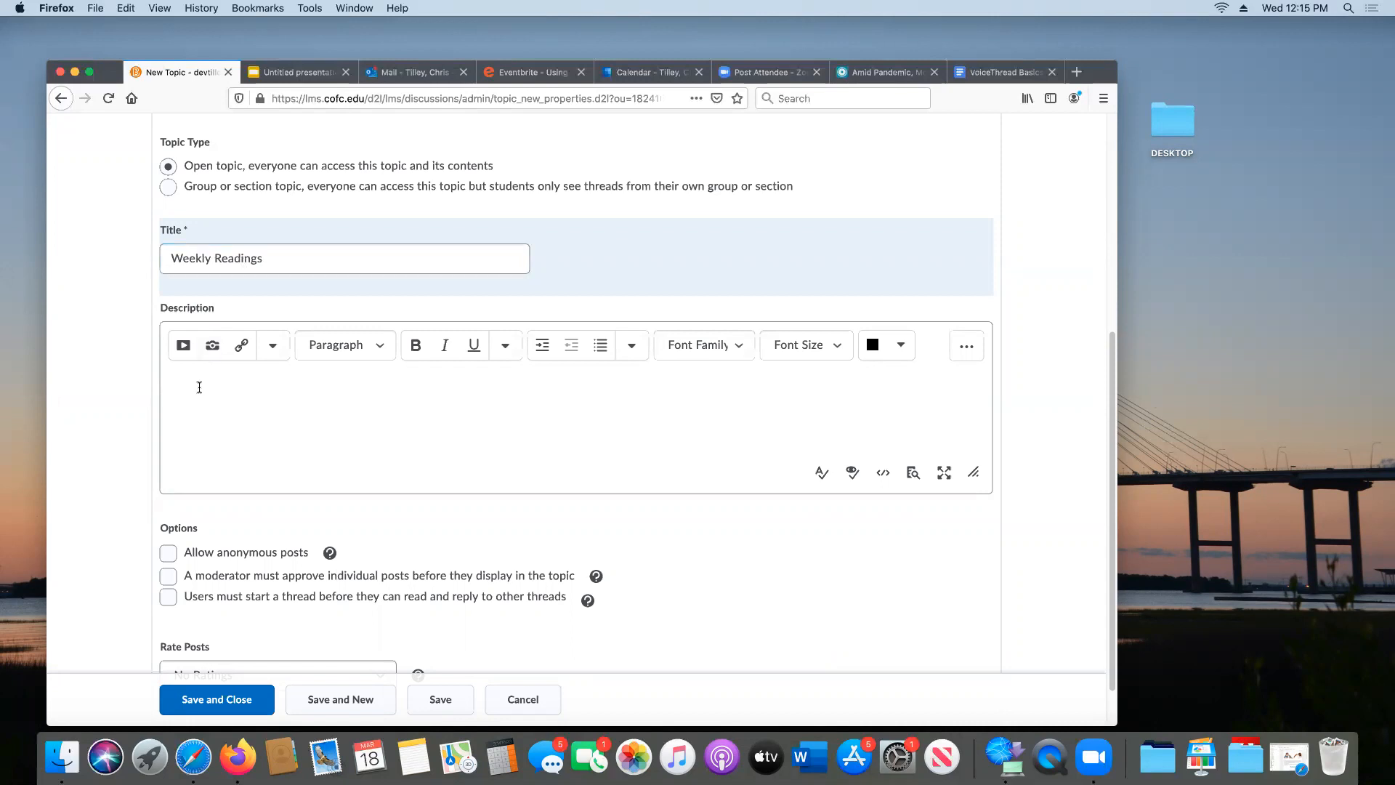
{"action": "type", "text": "This topic is where we discuss our re"}
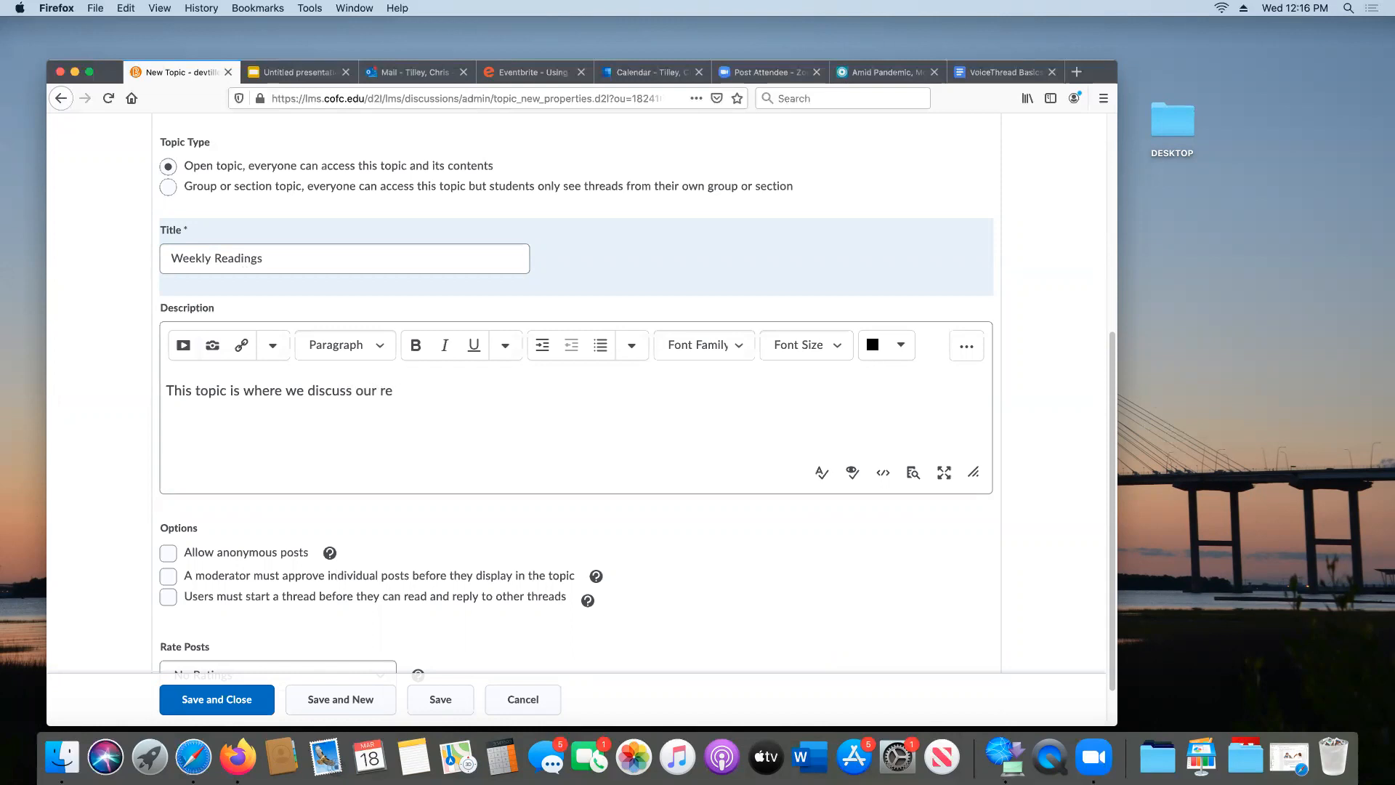
{"action": "type", "text": "ading material"}
{"action": "scroll", "coordinate": [265, 469], "scroll_direction": "down", "scroll_amount": 1}
{"action": "scroll", "coordinate": [264, 469], "scroll_direction": "down", "scroll_amount": 1}
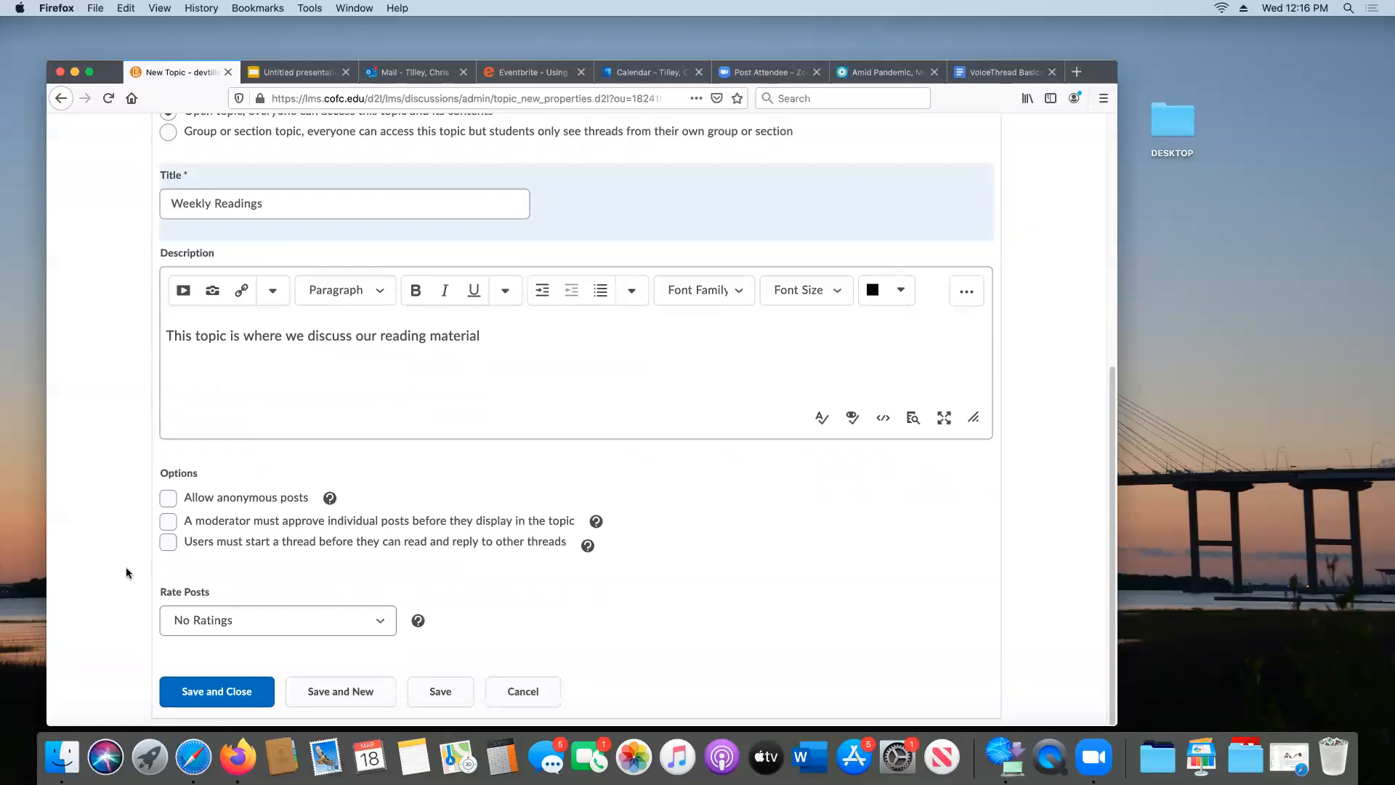
{"action": "left_click", "coordinate": [210, 693]}
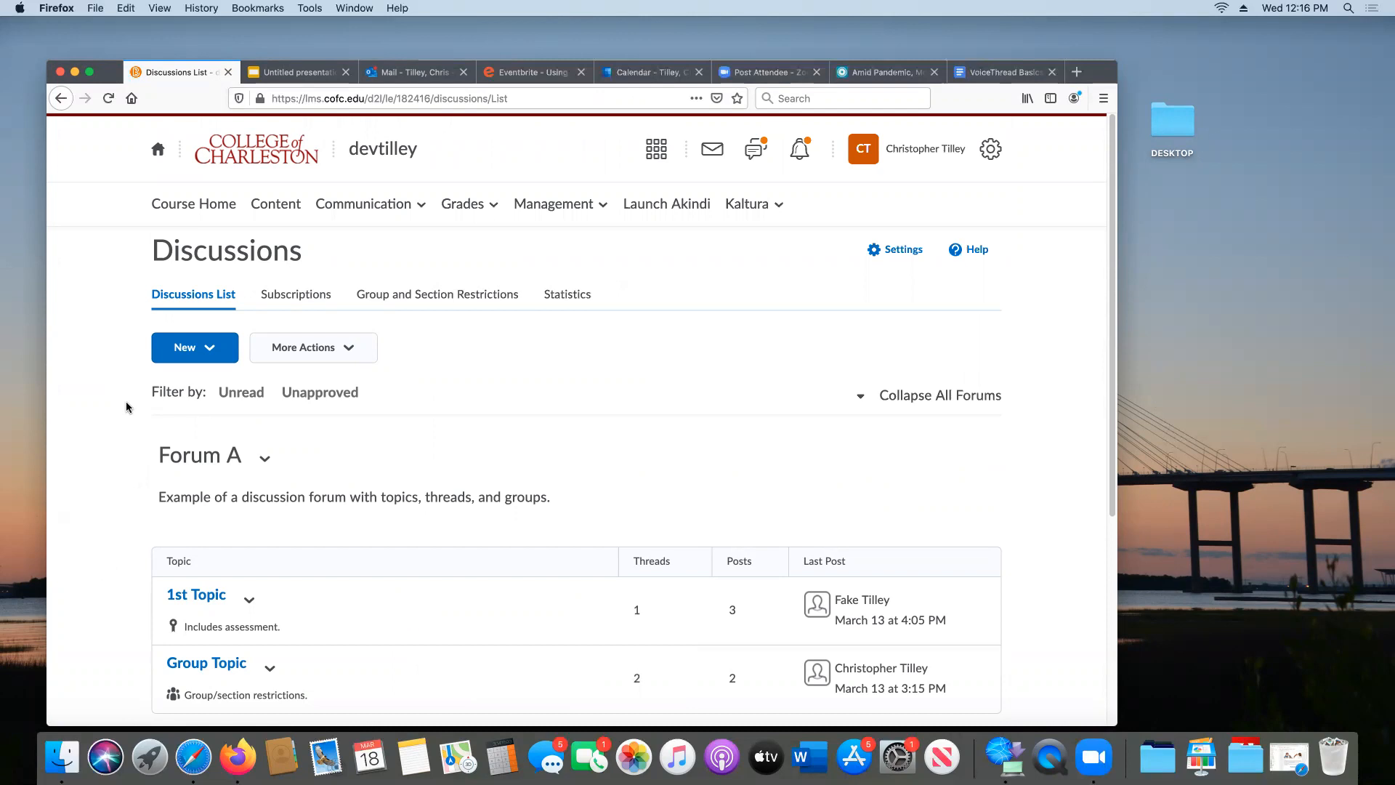
Open the Weekly Readings topic in Forum B and start a new thread with the subject "Chapter 5".
{"action": "scroll", "coordinate": [126, 404], "scroll_direction": "down", "scroll_amount": 2}
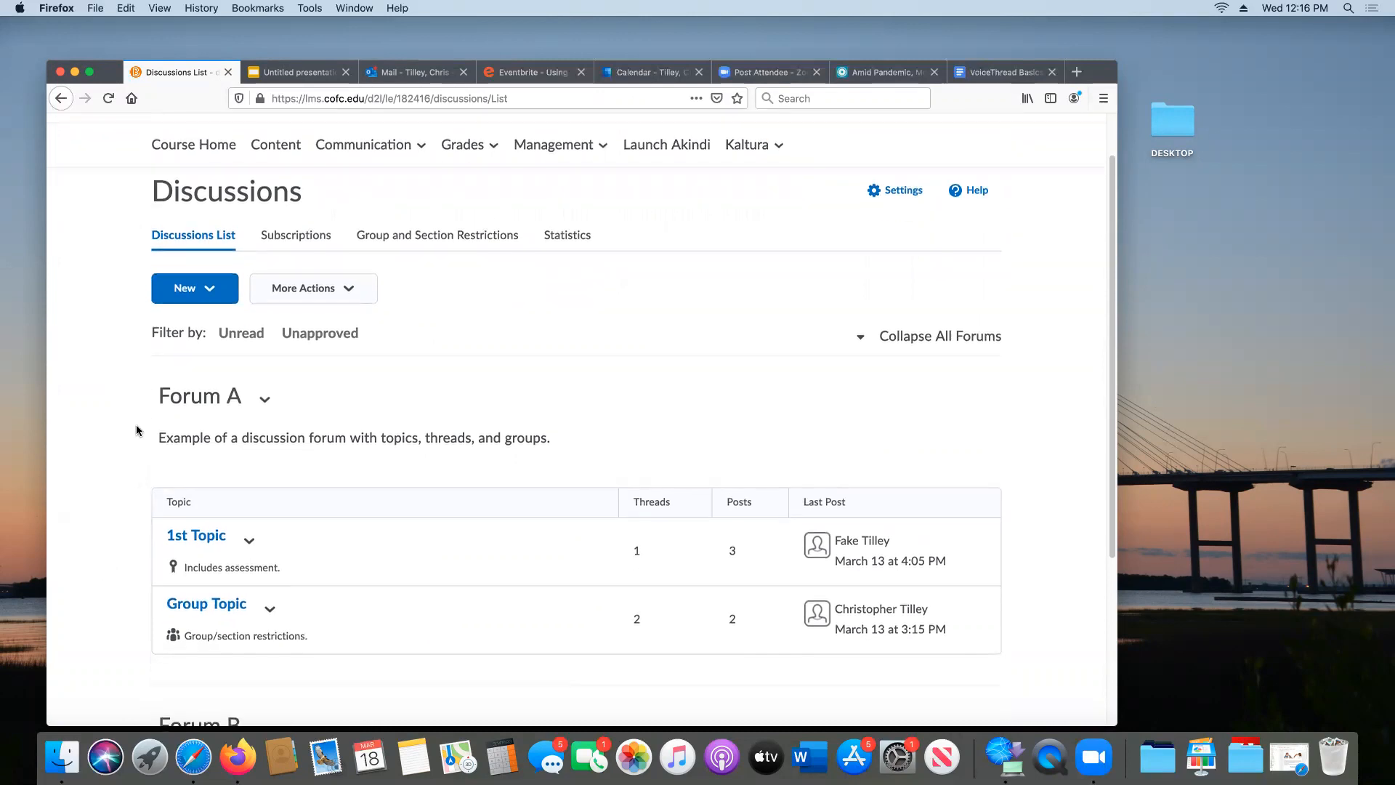
{"action": "scroll", "coordinate": [136, 425], "scroll_direction": "down", "scroll_amount": 5}
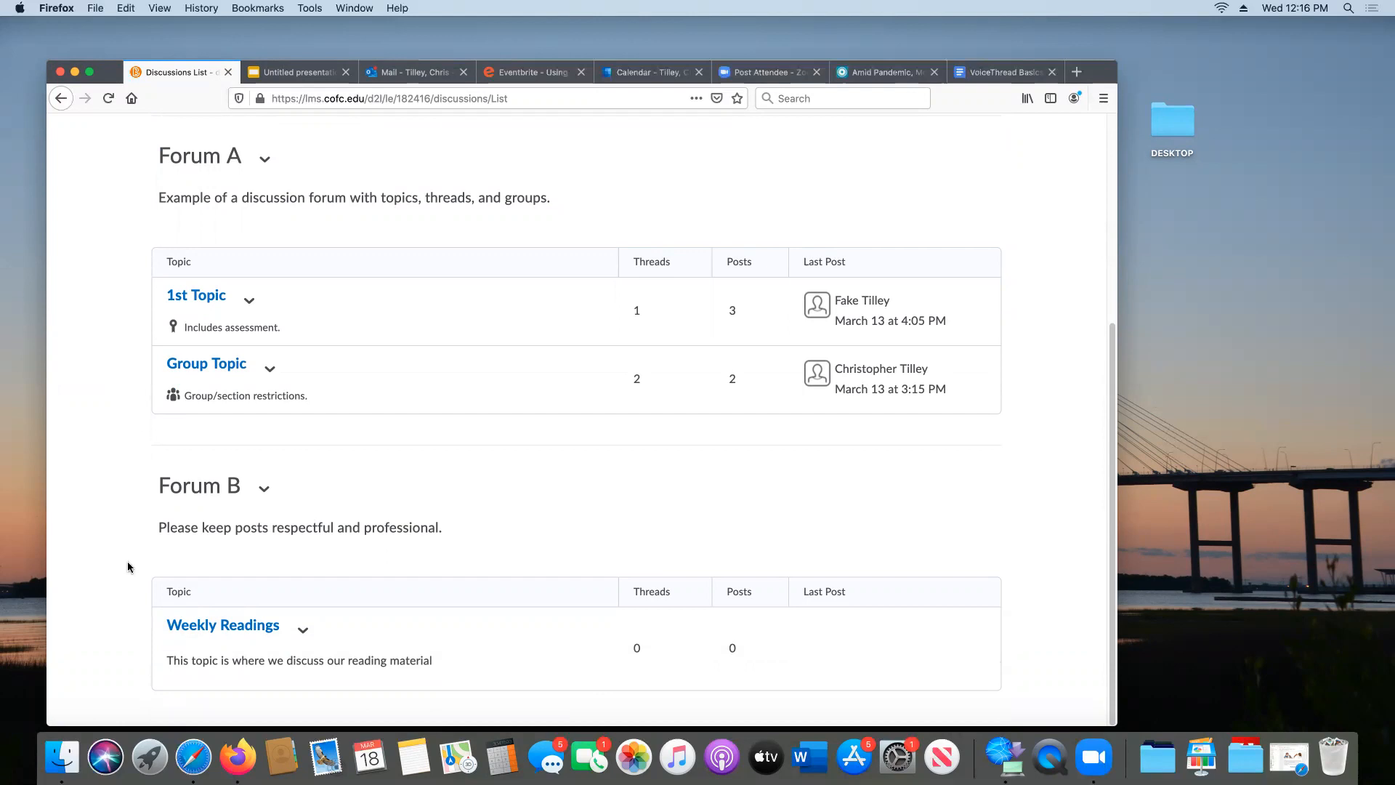
{"action": "left_click", "coordinate": [245, 629]}
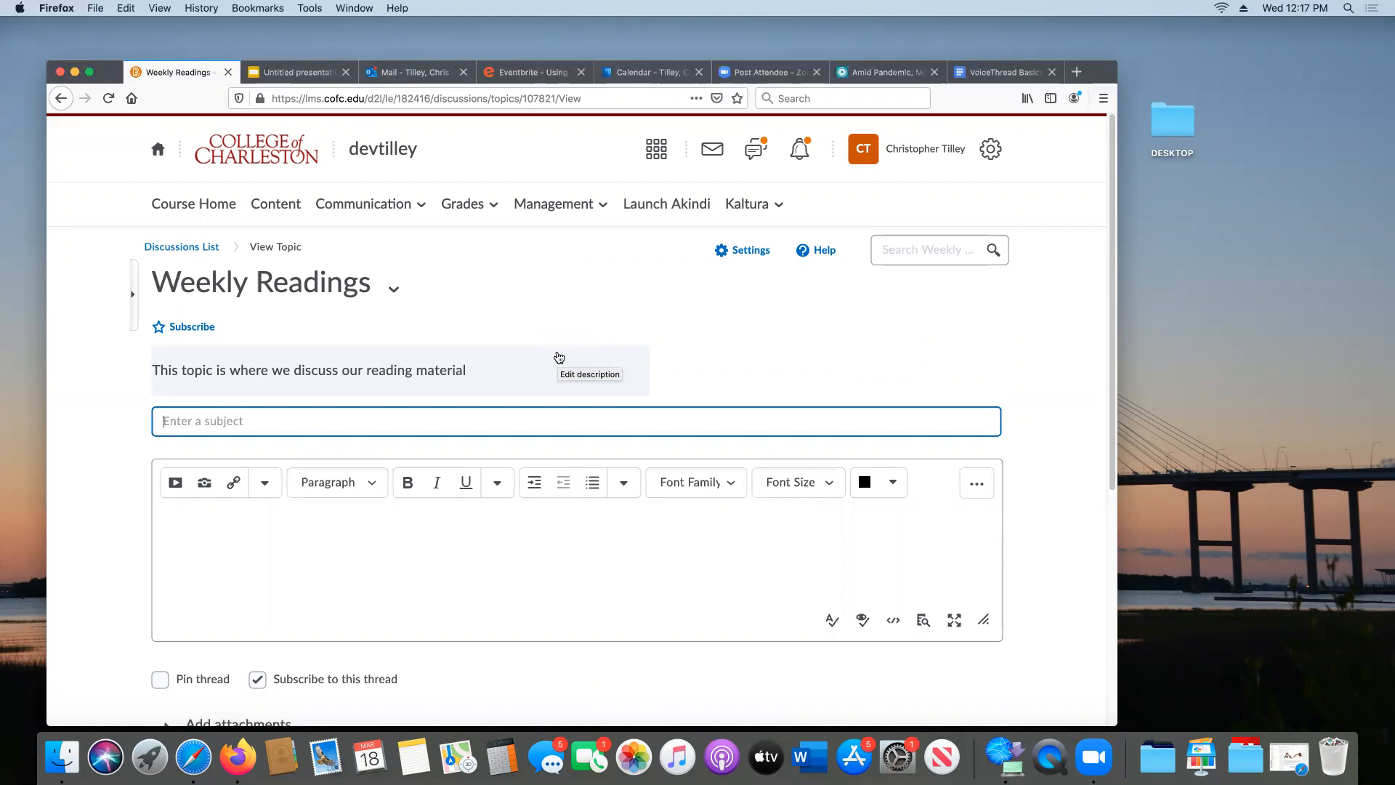
{"action": "type", "text": "Chapter "}
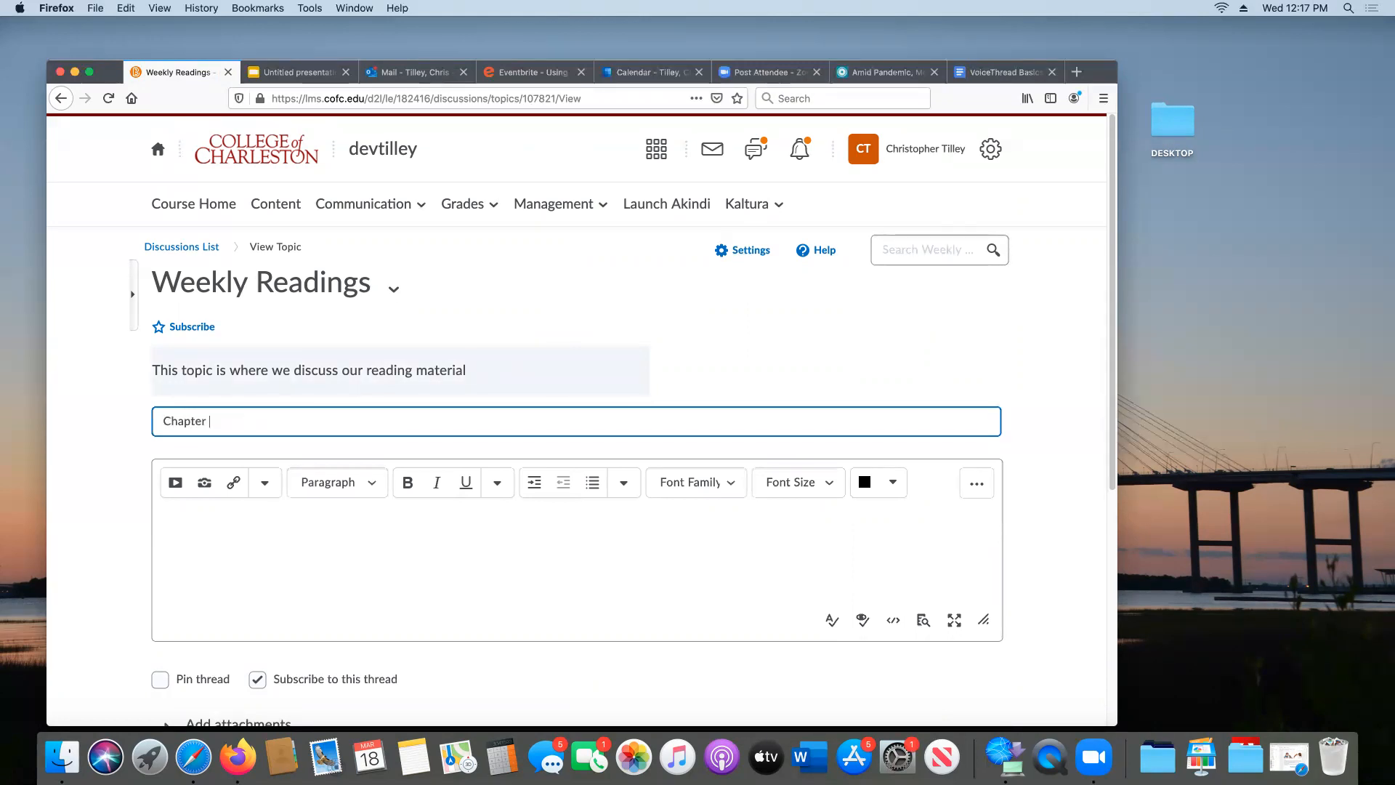
{"action": "type", "text": "5"}
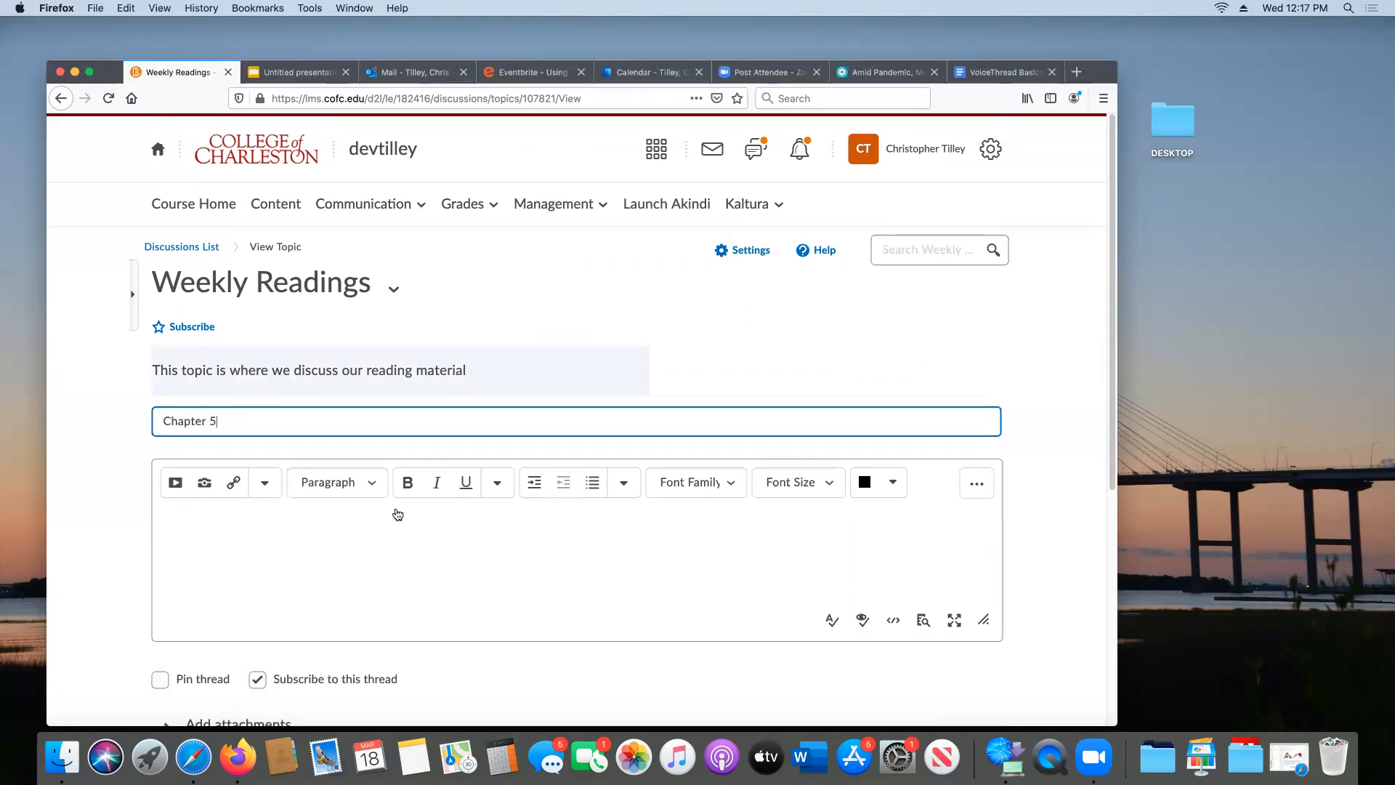
Enter the thread message "Discuss the author's opinion on XYZ" and post the thread.
{"action": "left_click", "coordinate": [206, 524]}
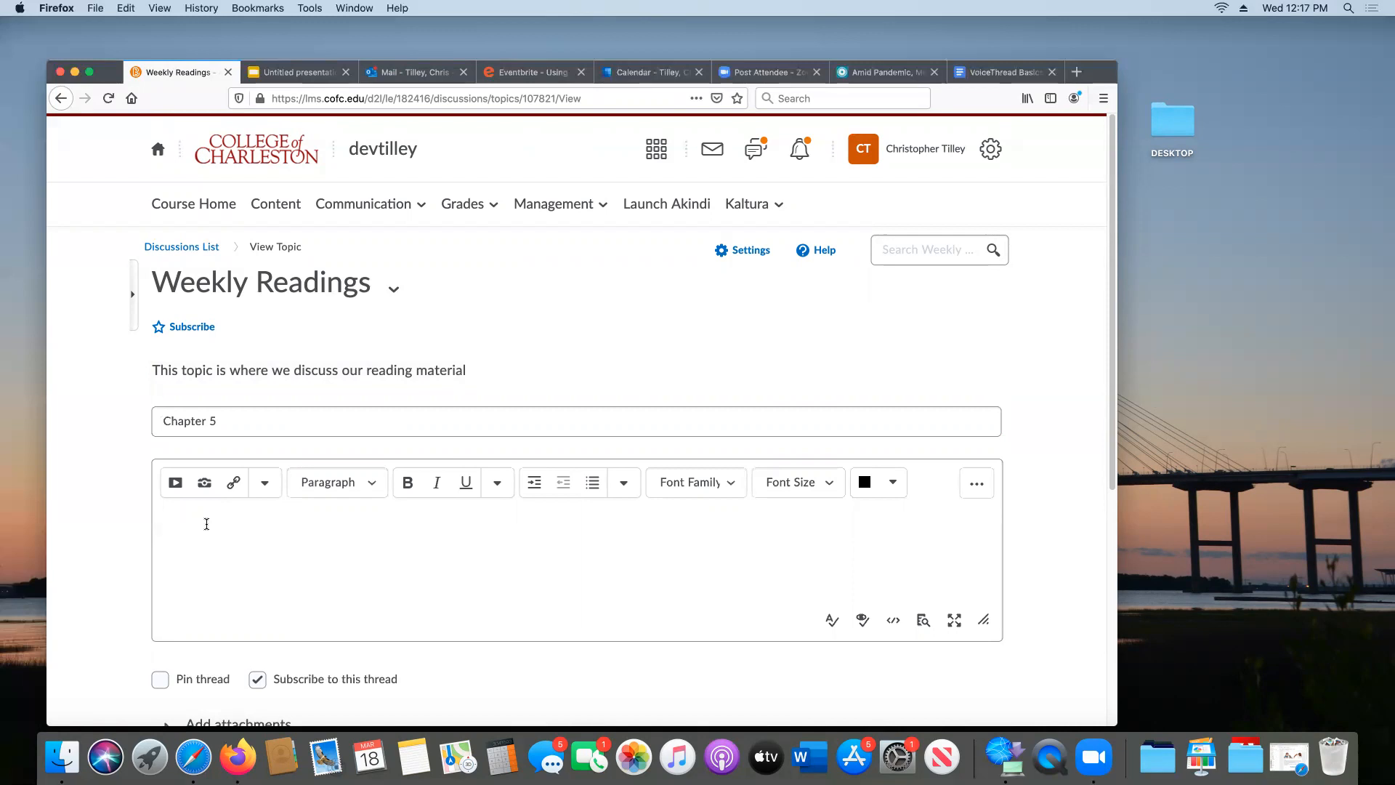
{"action": "type", "text": "Discuss the author's"}
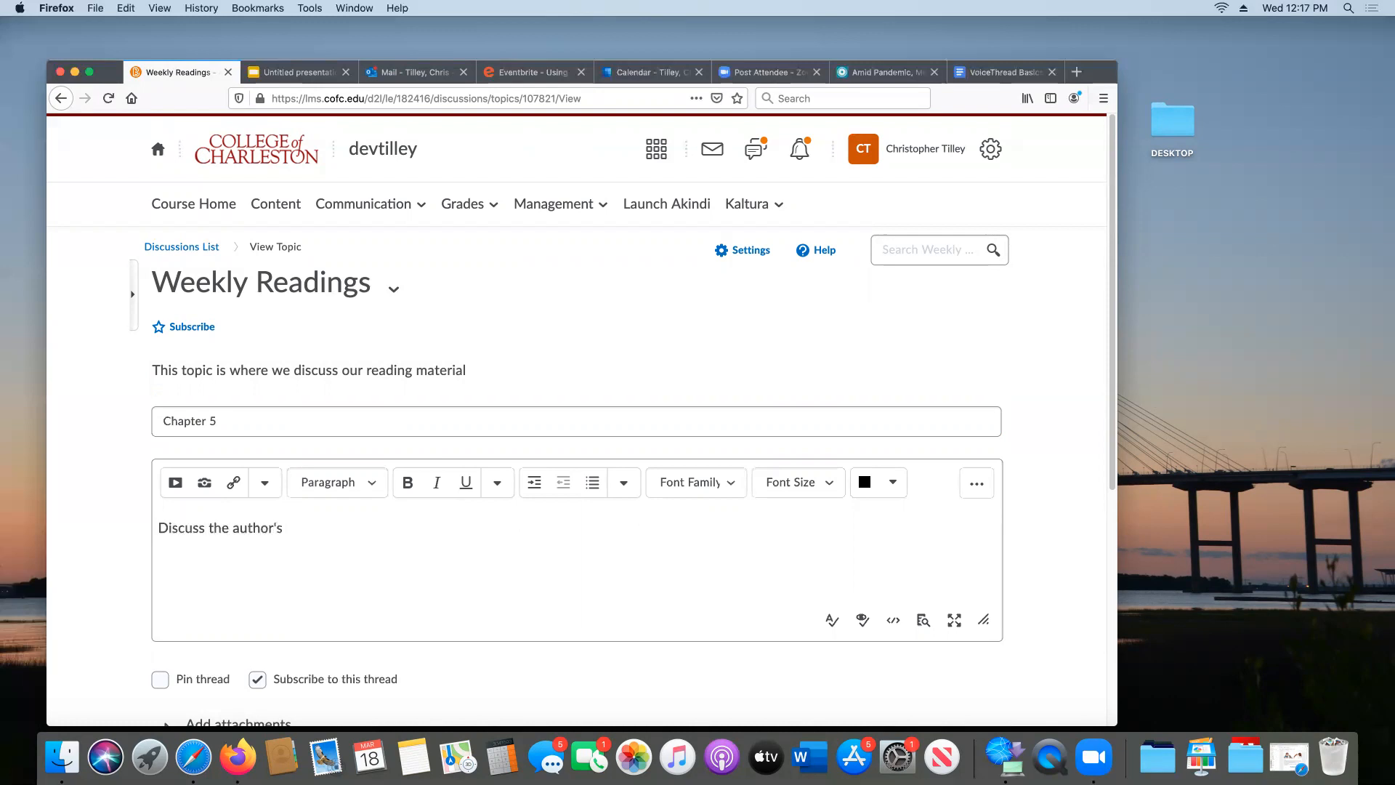
{"action": "type", "text": " opinion on XYZ"}
{"action": "scroll", "coordinate": [187, 467], "scroll_direction": "down", "scroll_amount": 1}
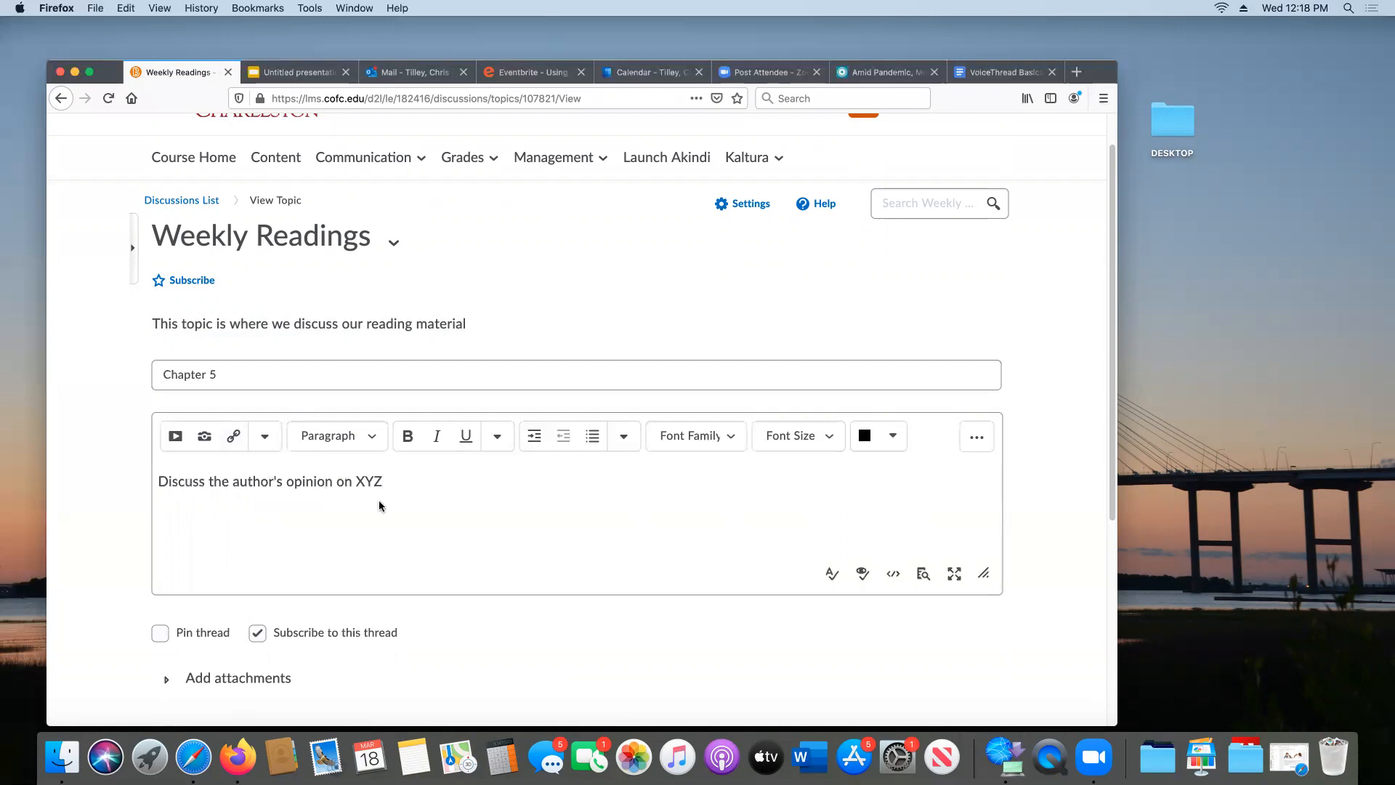
{"action": "scroll", "coordinate": [378, 500], "scroll_direction": "down", "scroll_amount": 5}
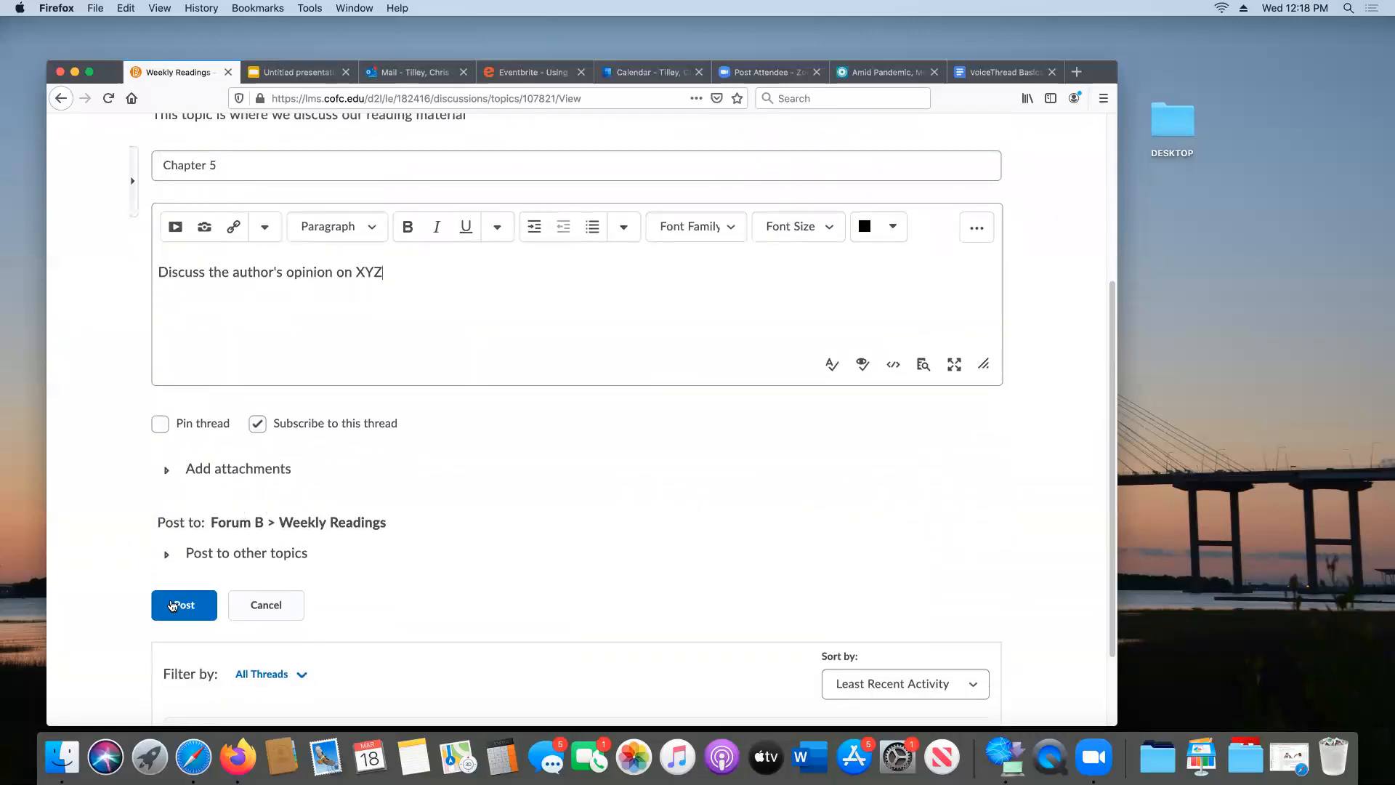
{"action": "left_click", "coordinate": [184, 609]}
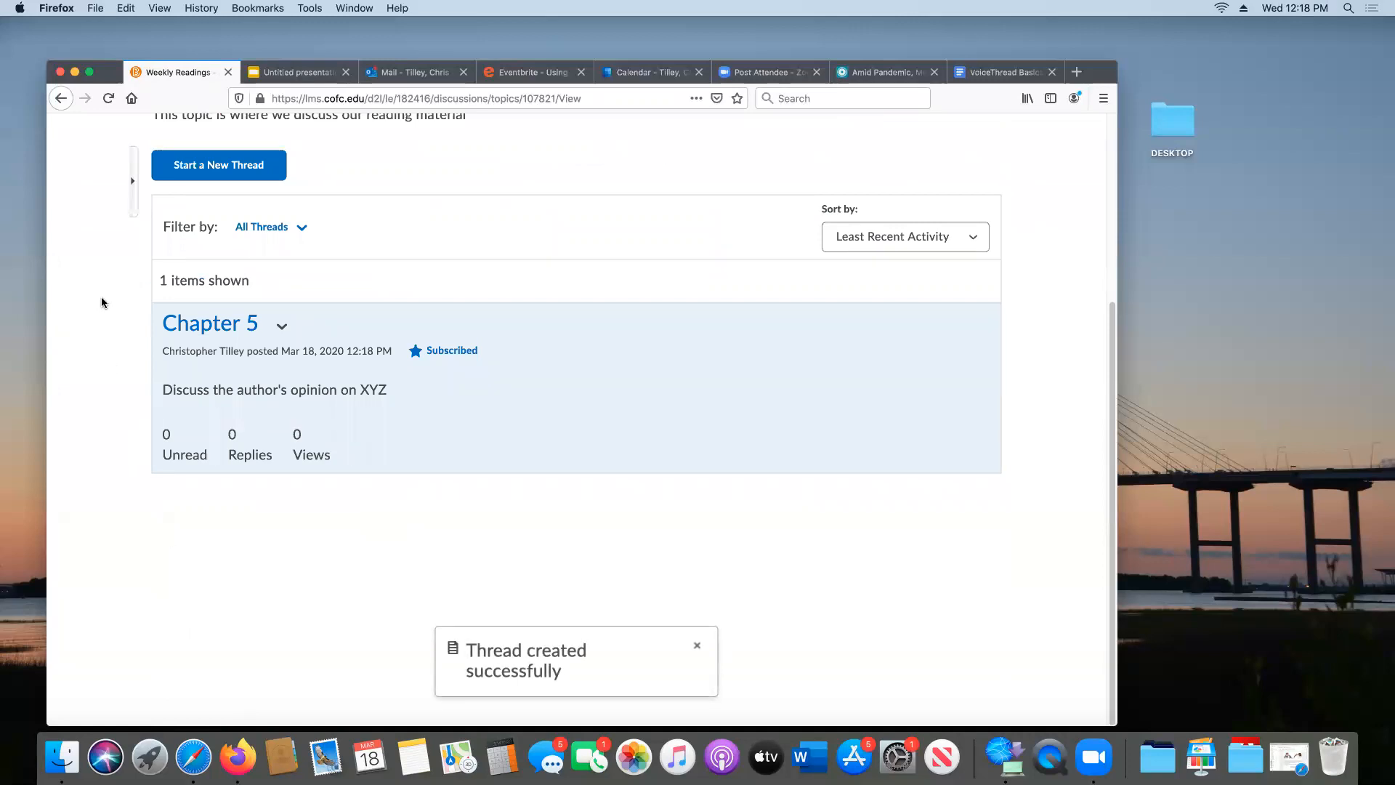
Return to the discussions list, reopen the Weekly Readings topic under Forum B, and open its Chapter 5 thread.
{"action": "scroll", "coordinate": [102, 296], "scroll_direction": "up", "scroll_amount": 5}
{"action": "left_click", "coordinate": [193, 248]}
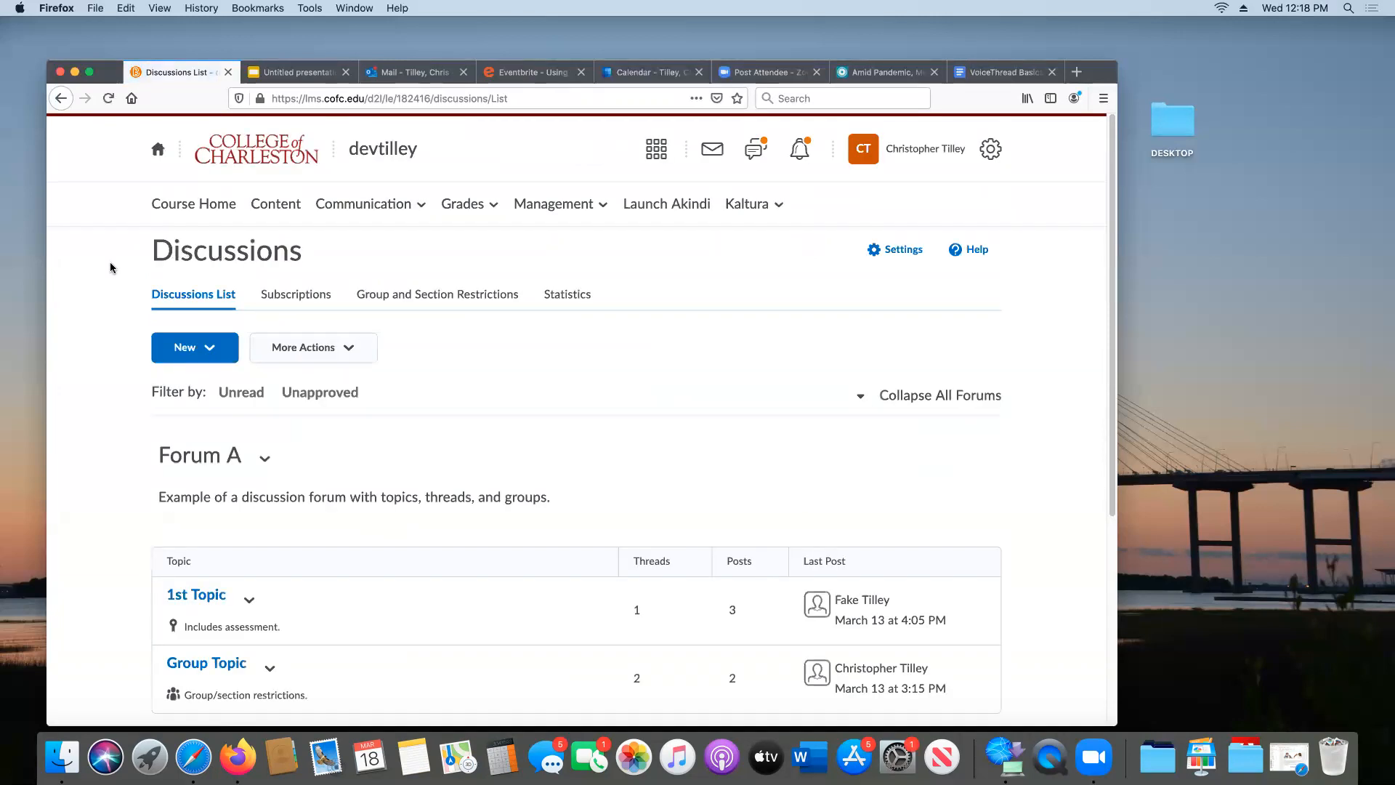
{"action": "scroll", "coordinate": [109, 273], "scroll_direction": "down", "scroll_amount": 5}
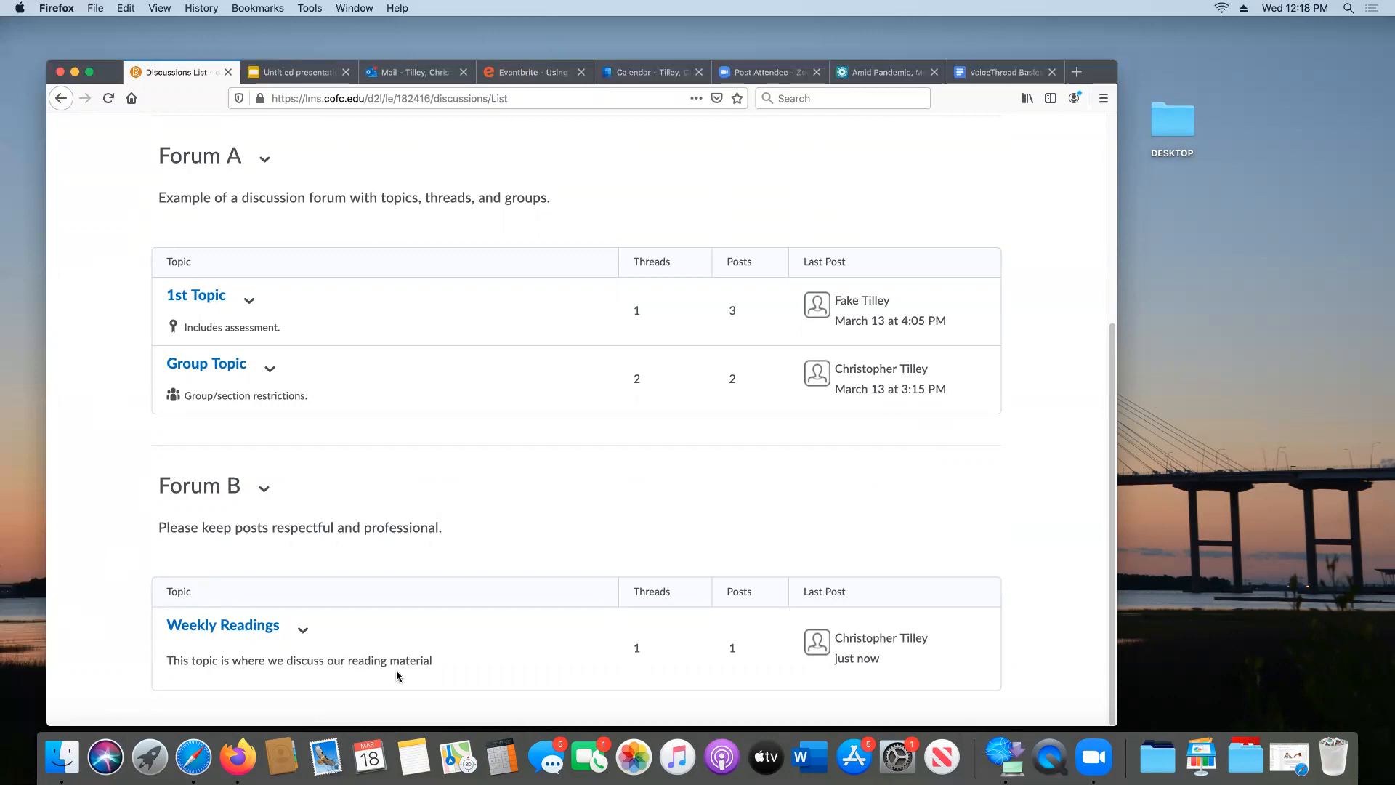
{"action": "left_click", "coordinate": [230, 628]}
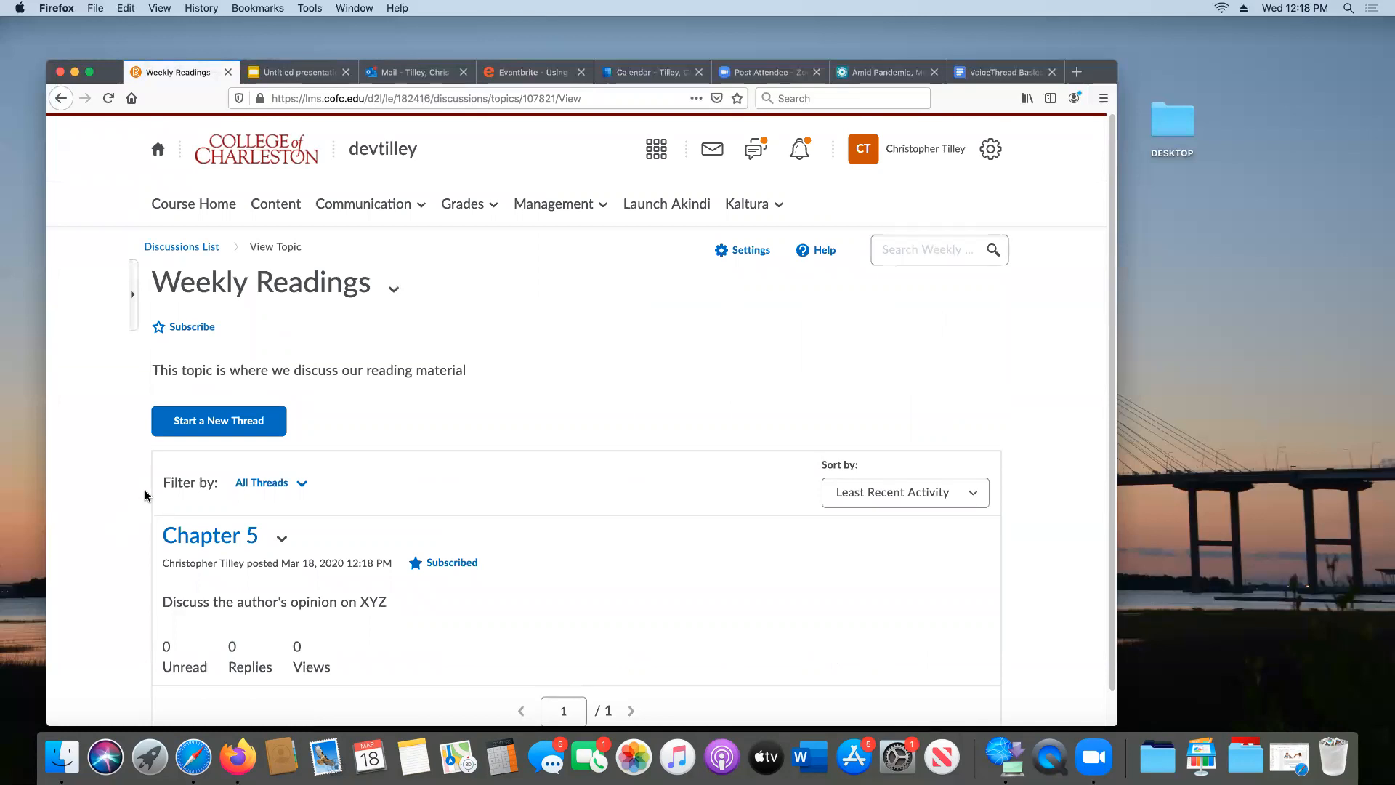
{"action": "scroll", "coordinate": [145, 496], "scroll_direction": "down", "scroll_amount": 1}
{"action": "left_click", "coordinate": [216, 501]}
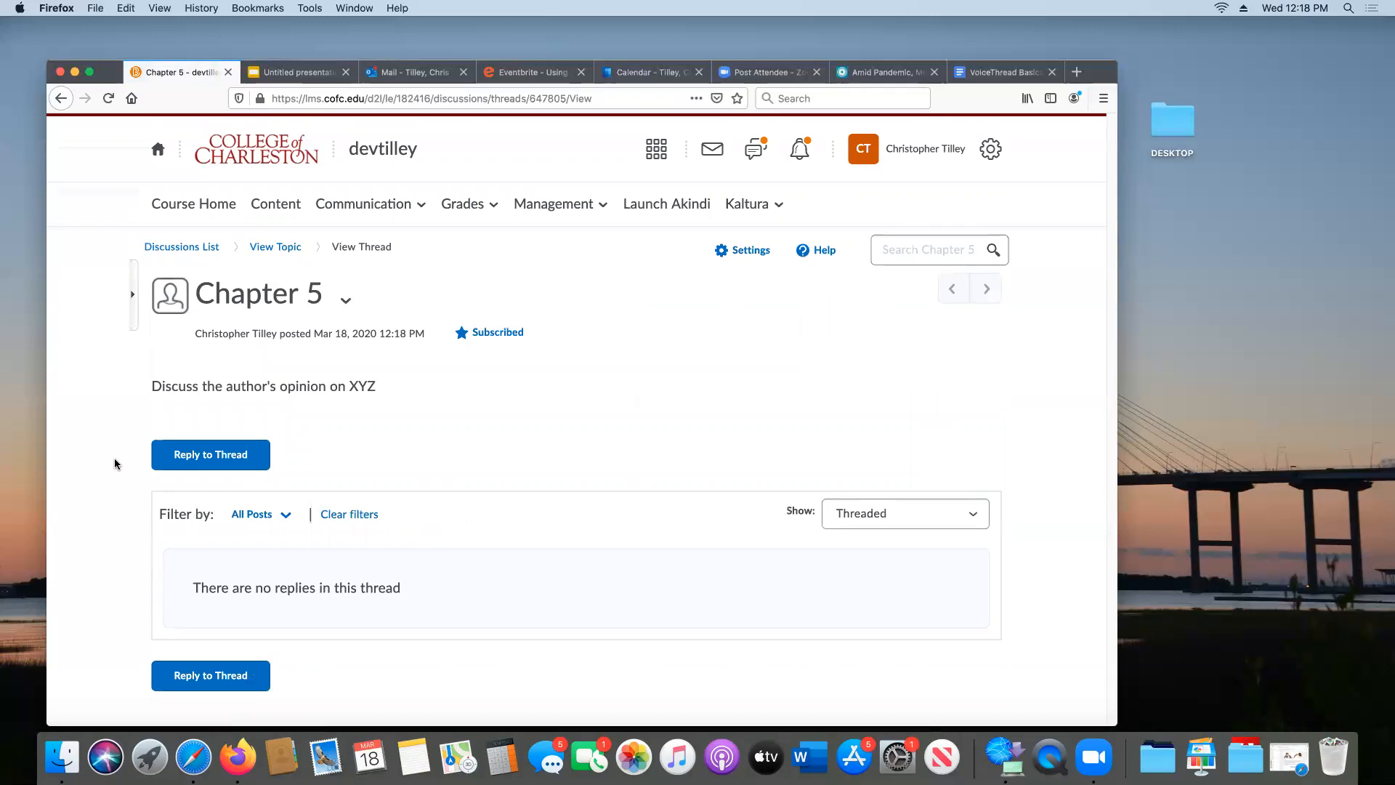
Reply to the Chapter 5 thread with "I thought the author way off base" and post the reply.
{"action": "left_click", "coordinate": [196, 451]}
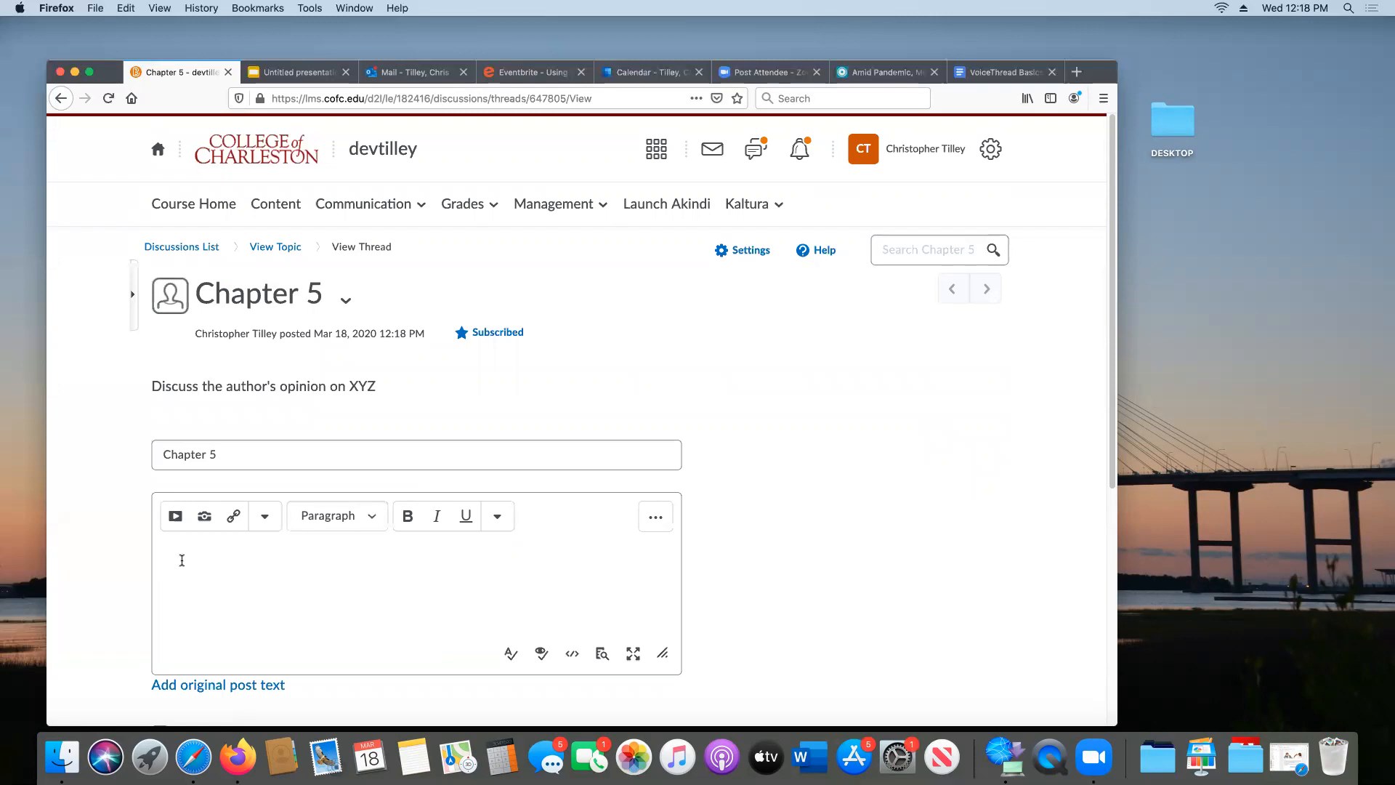
{"action": "type", "text": "I thought the author way off base"}
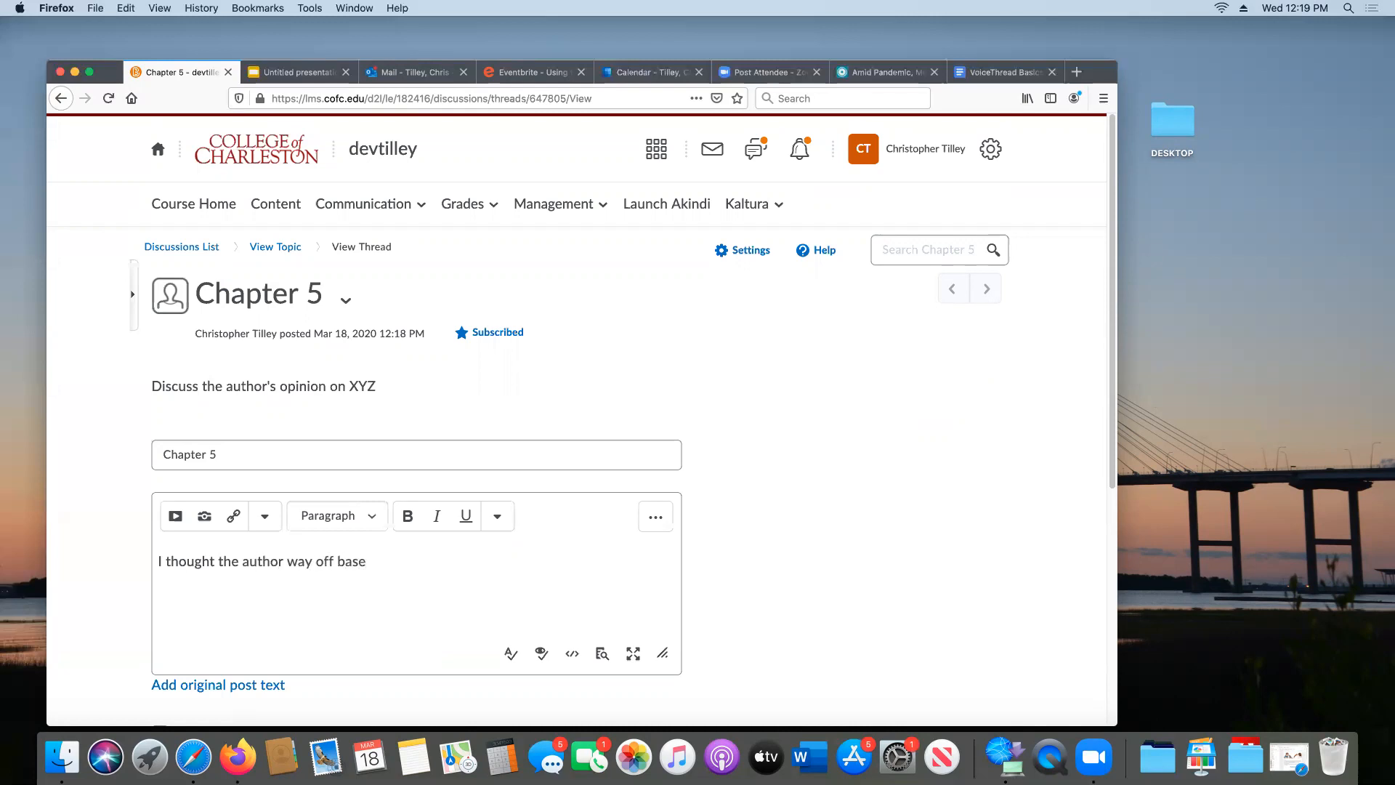
{"action": "scroll", "coordinate": [127, 476], "scroll_direction": "down", "scroll_amount": 2}
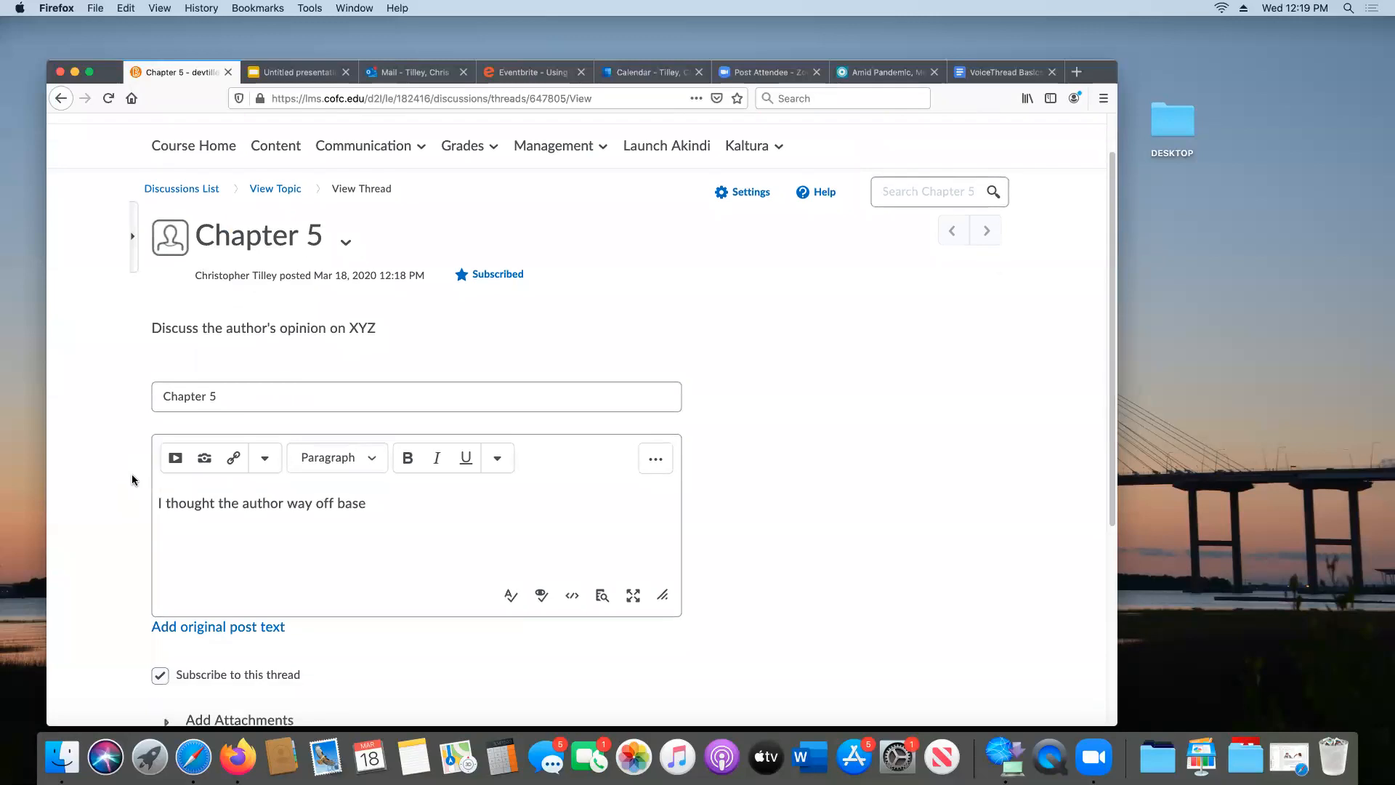
{"action": "scroll", "coordinate": [133, 474], "scroll_direction": "down", "scroll_amount": 3}
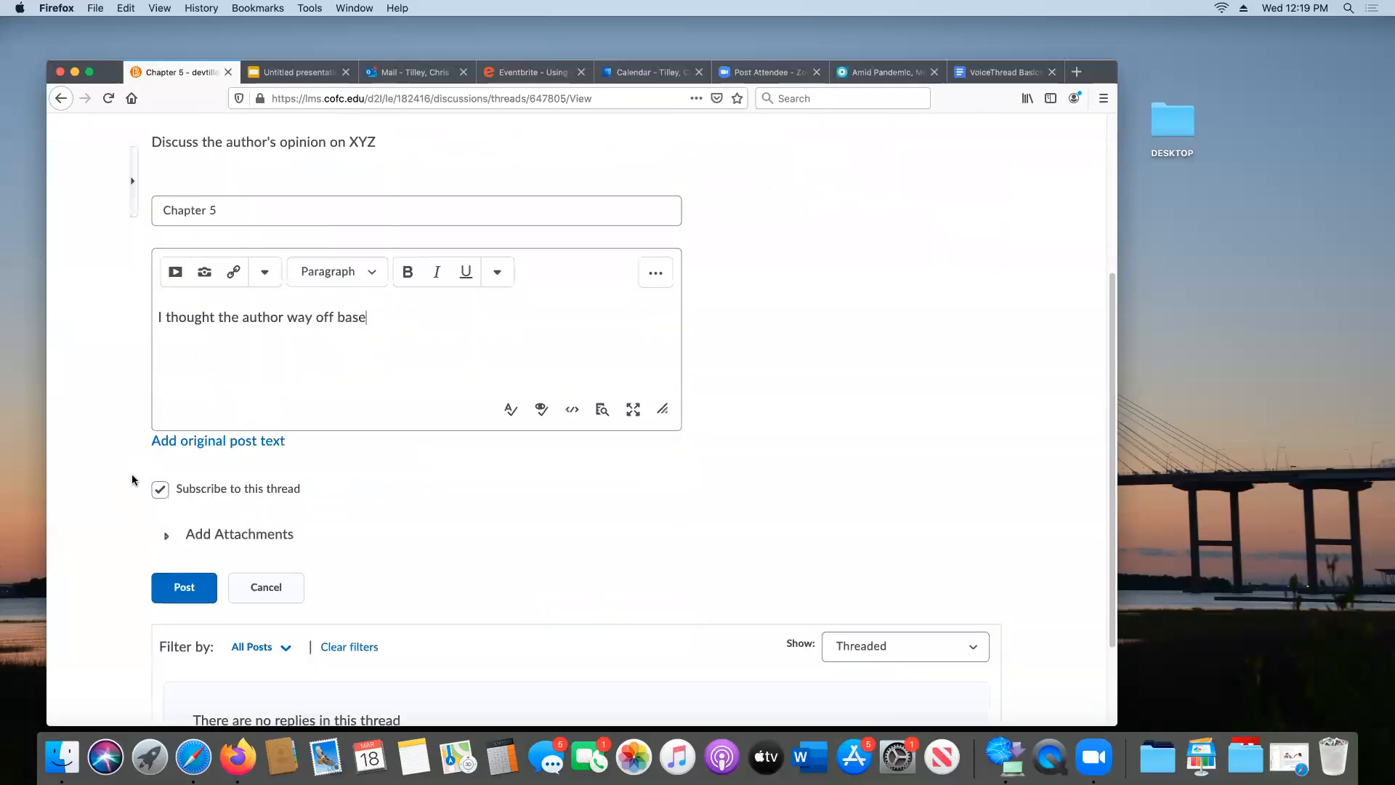
{"action": "left_click", "coordinate": [185, 589]}
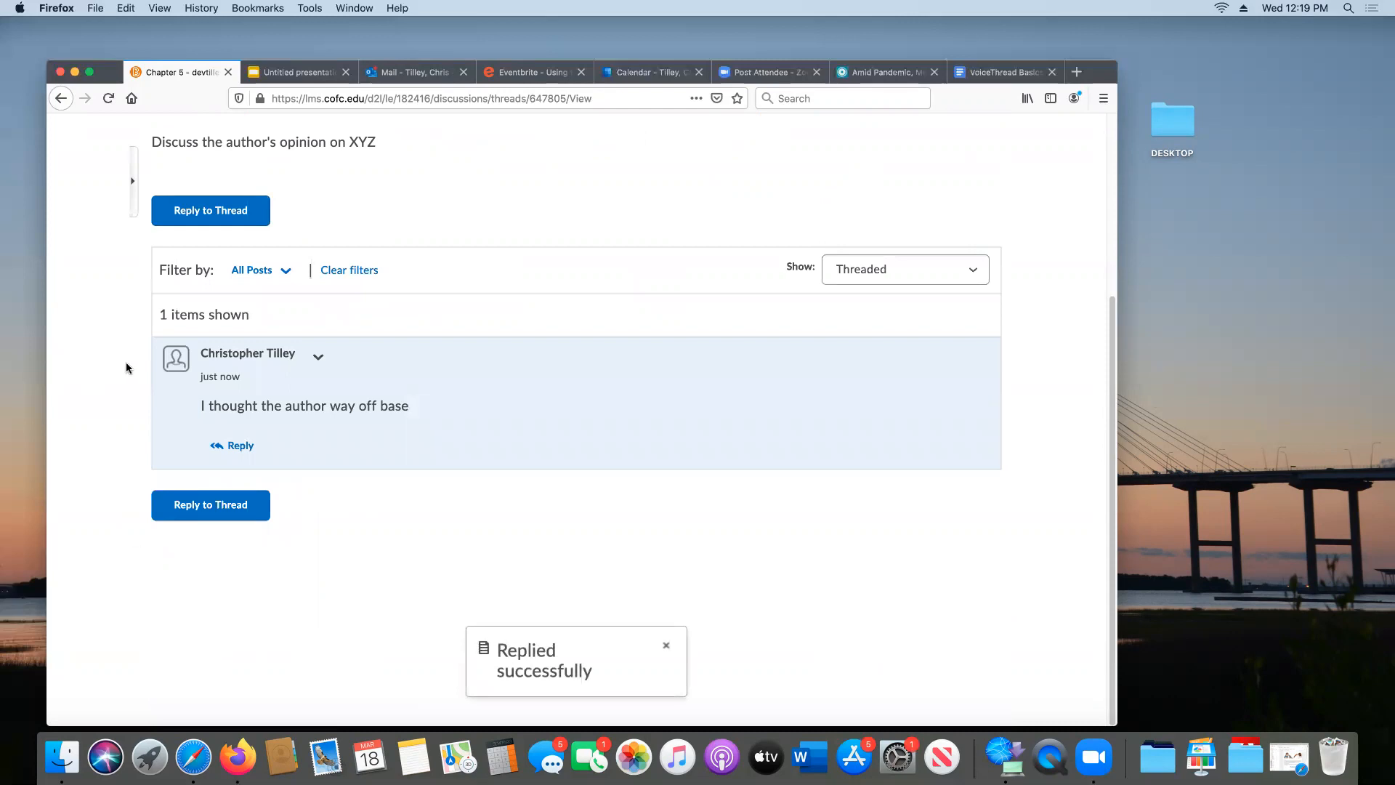
Switch to the presentation slide outlining the forum, topic, thread and reply hierarchy.
{"action": "scroll", "coordinate": [126, 367], "scroll_direction": "up", "scroll_amount": 3}
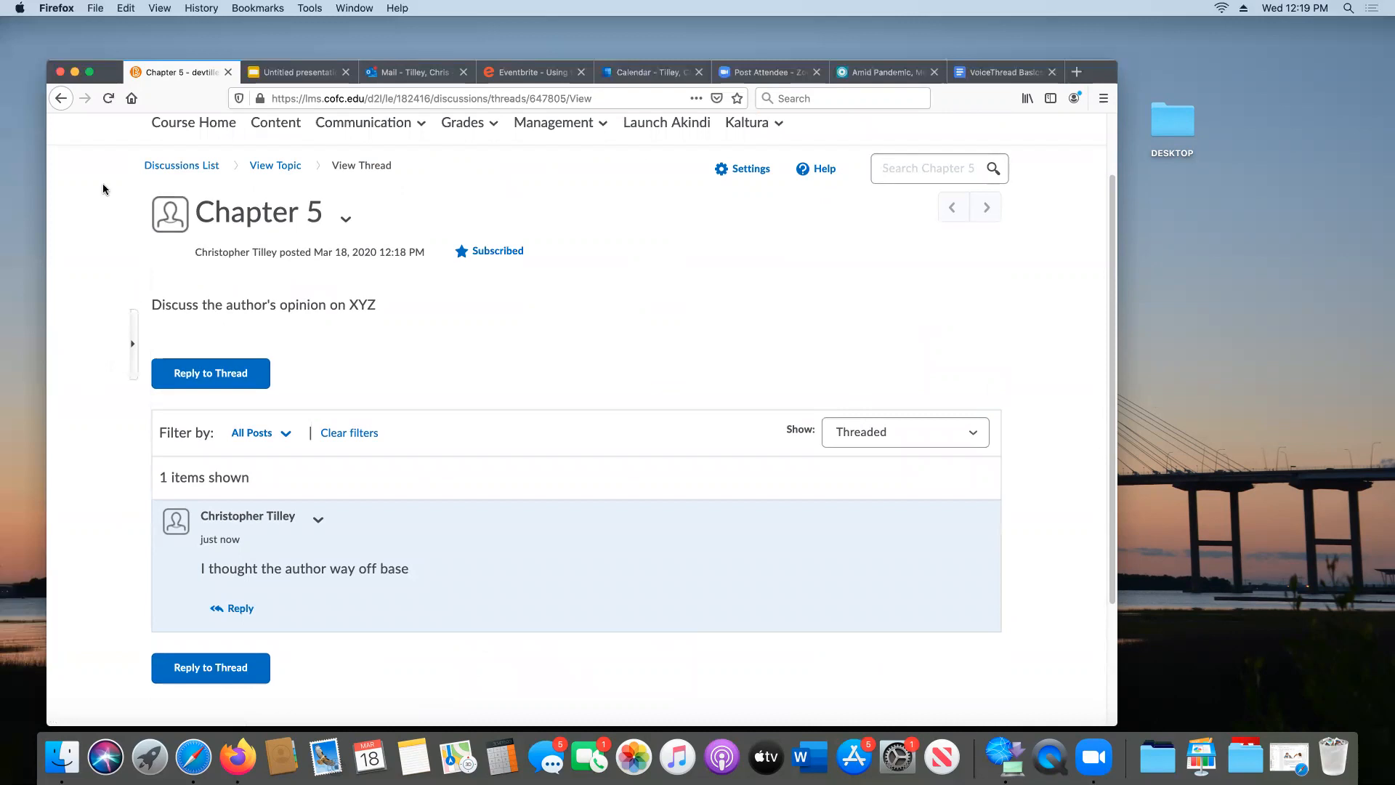
{"action": "left_click", "coordinate": [289, 71]}
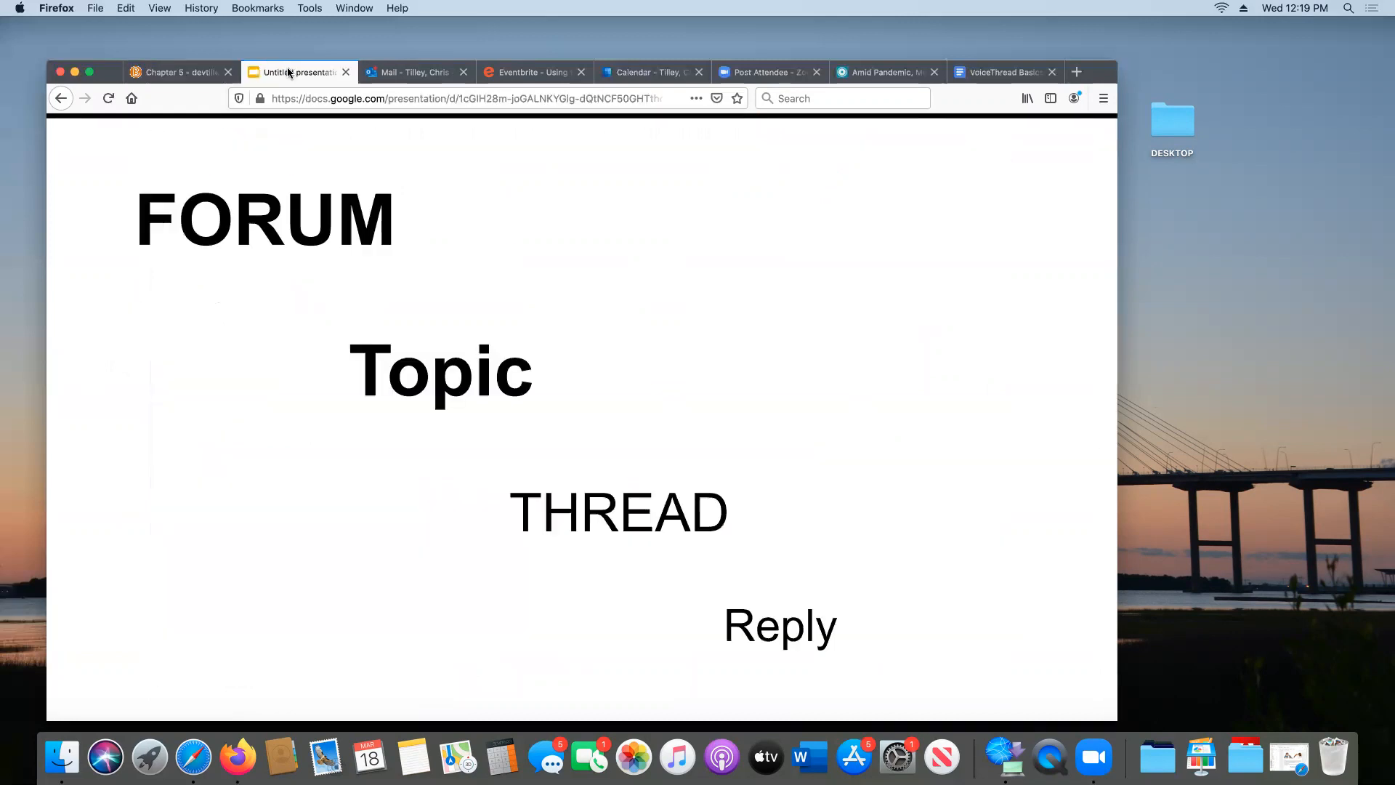
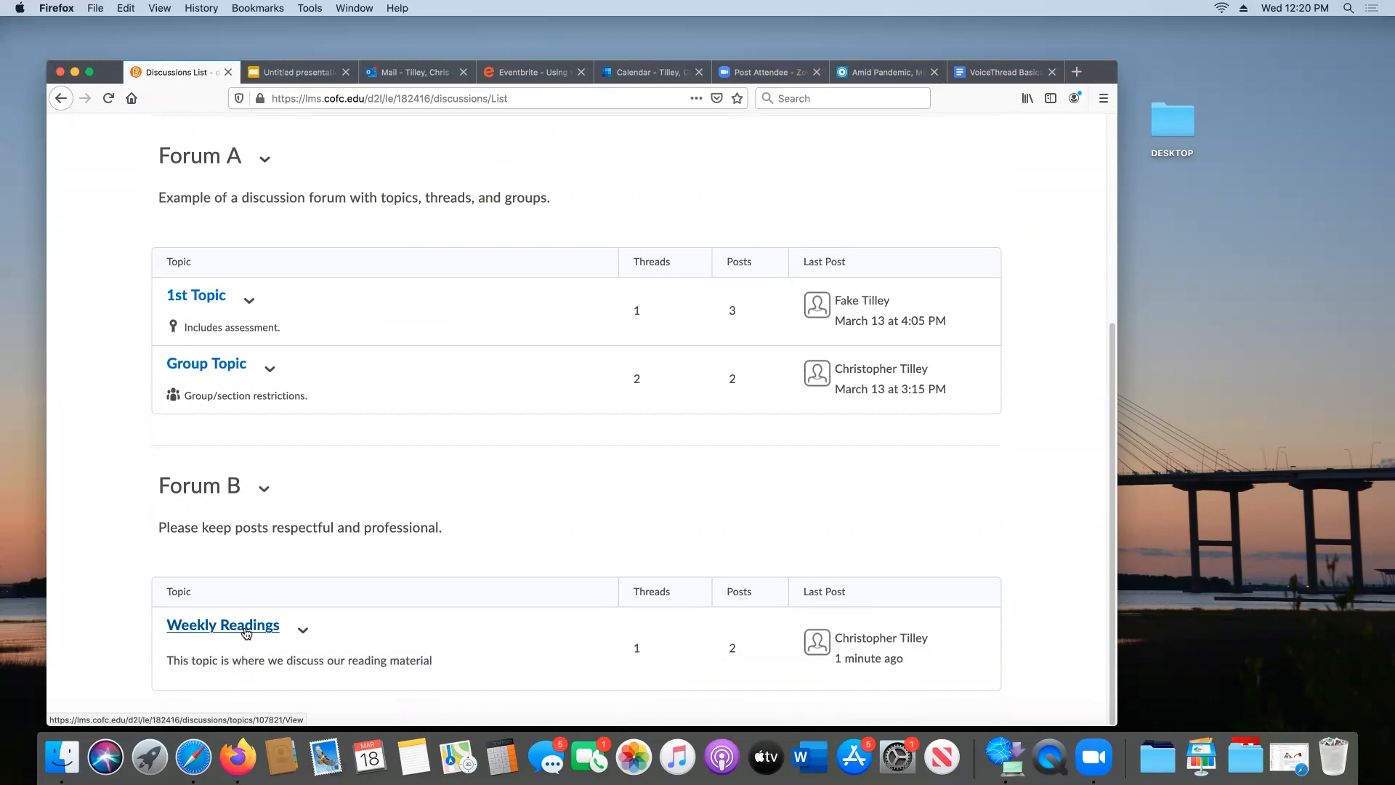
Open the Weekly Readings topic and start another thread with the subject "Week 6".
{"action": "left_click", "coordinate": [246, 634]}
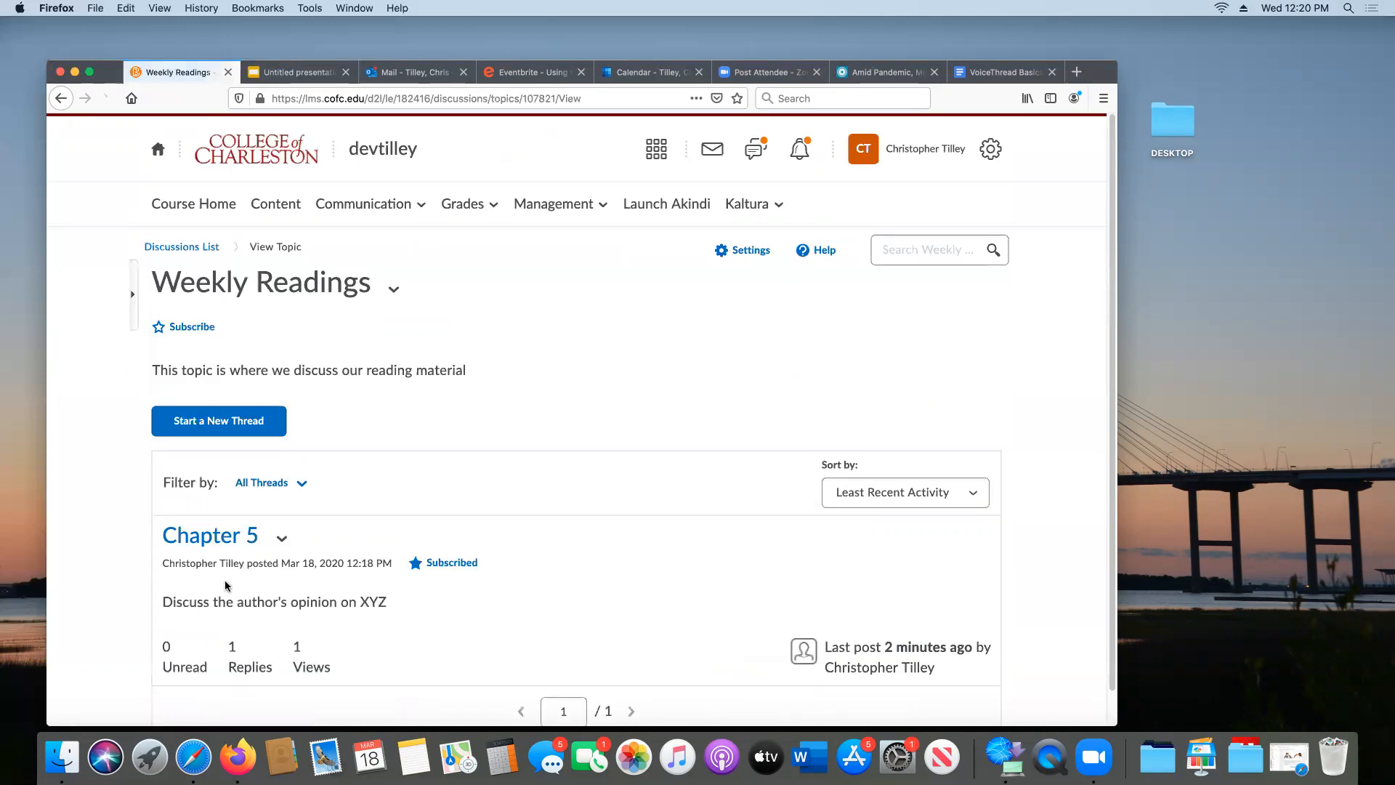
{"action": "left_click", "coordinate": [229, 418]}
{"action": "type", "text": "W"}
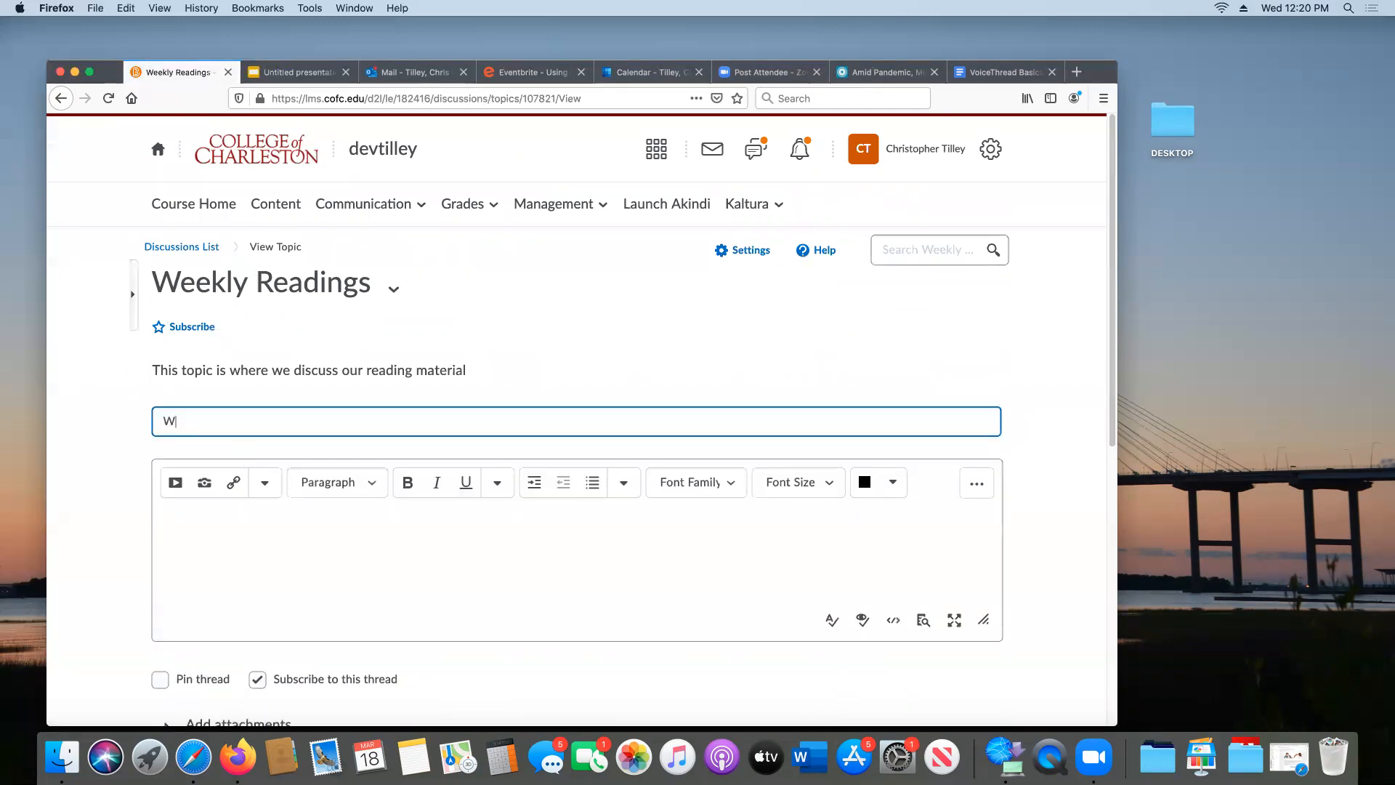
{"action": "type", "text": "eek 6"}
Enter the thread message "What did you think of the lecture?" and post the thread.
{"action": "left_click", "coordinate": [206, 515]}
{"action": "type", "text": "Wh"}
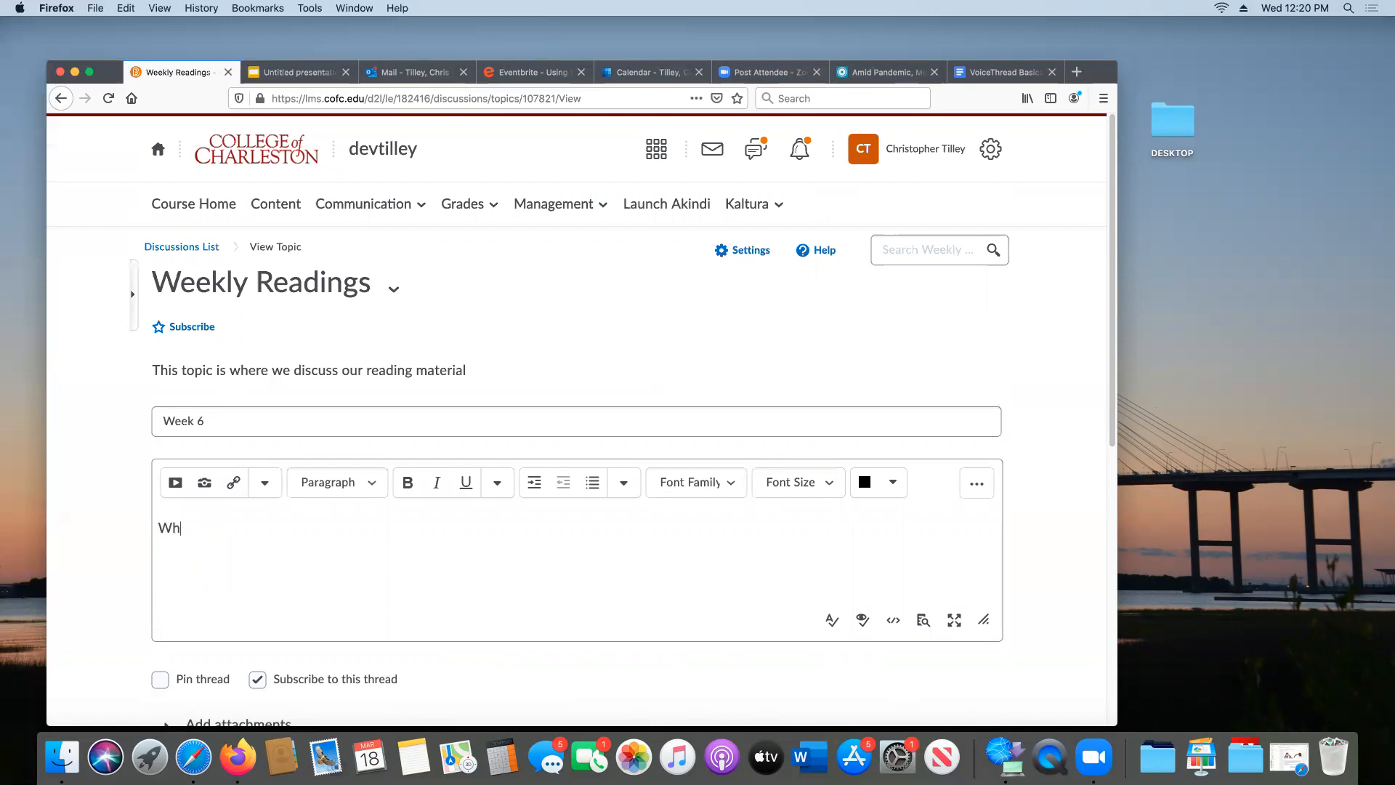
{"action": "type", "text": "at did you think of the lecture?"}
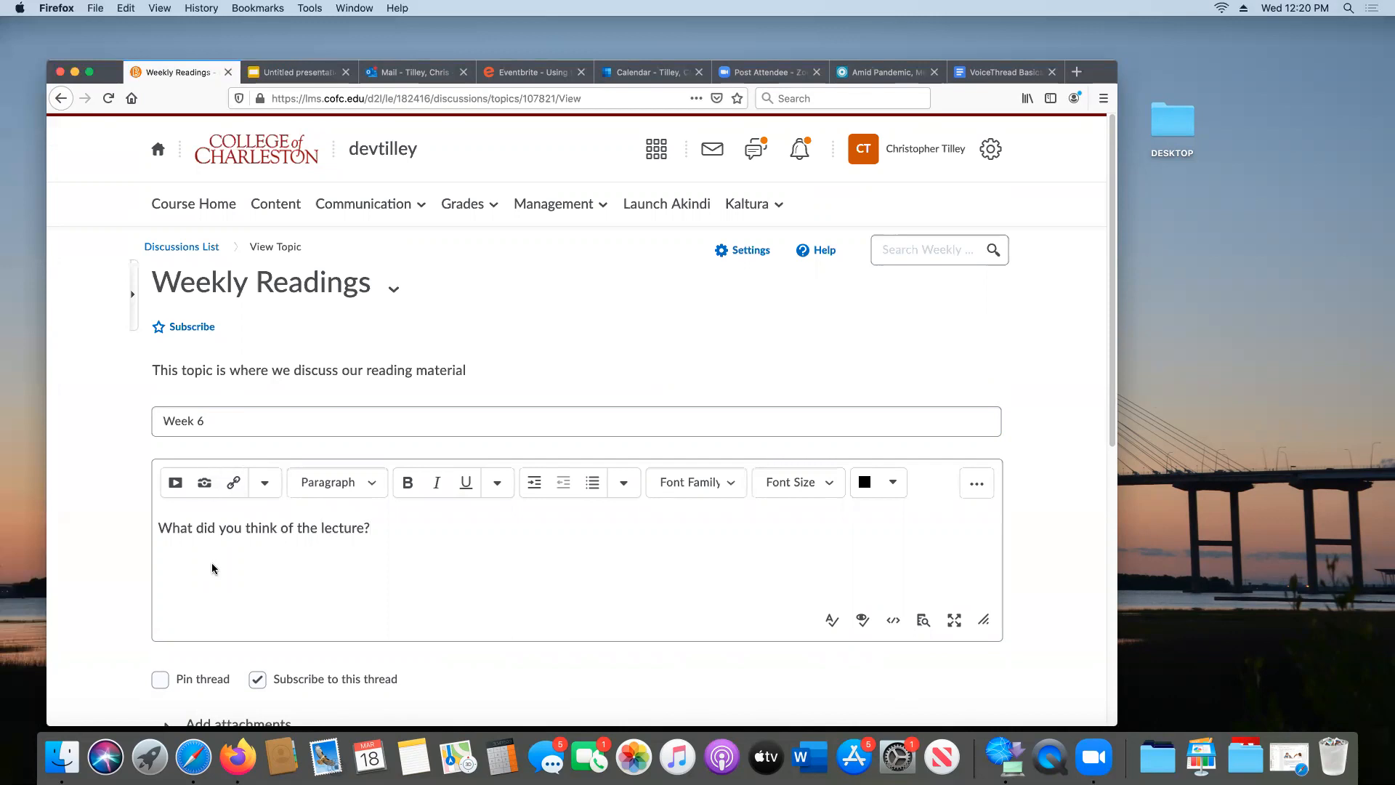
{"action": "scroll", "coordinate": [211, 567], "scroll_direction": "down", "scroll_amount": 3}
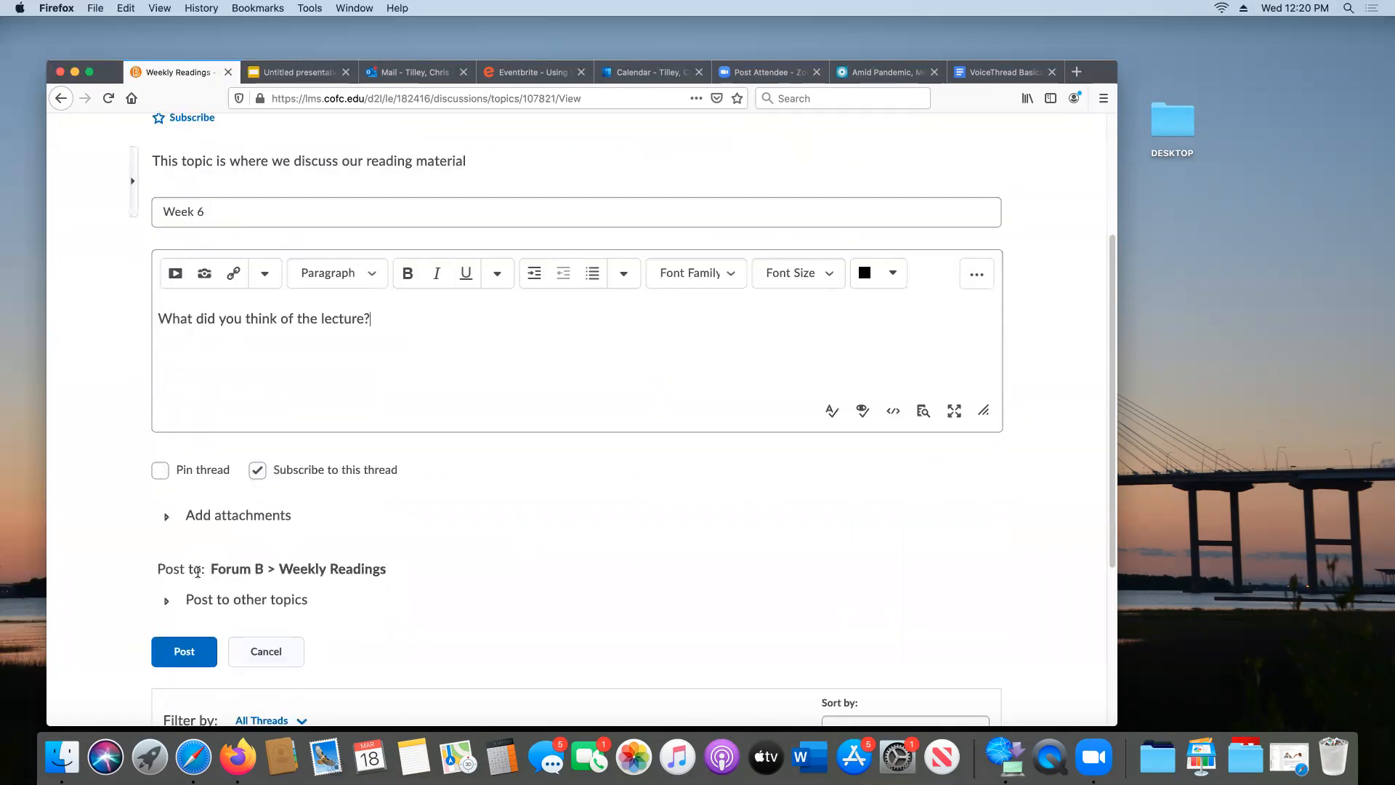
{"action": "left_click", "coordinate": [192, 647]}
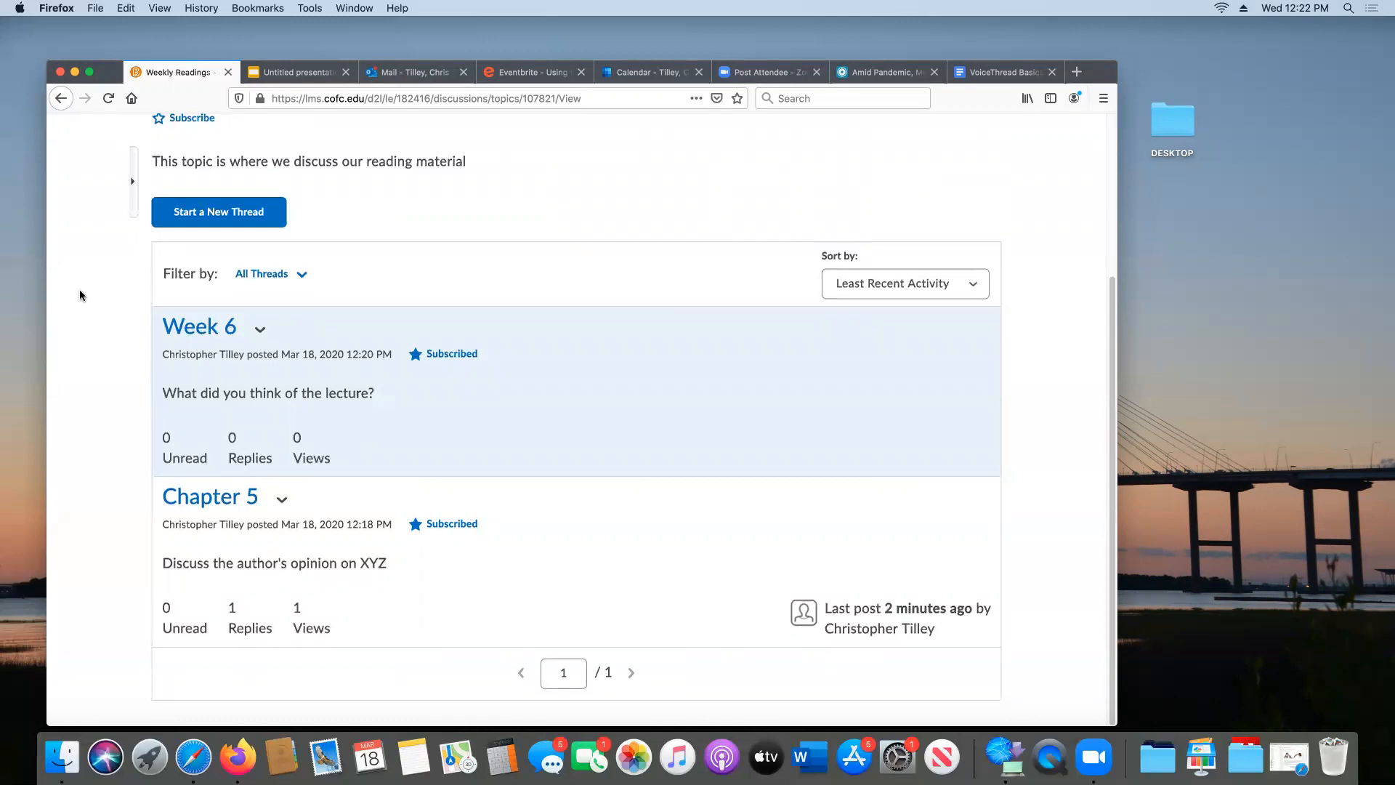
Open the course's group management page and add another group to the Course groups category, keeping the suggested group name.
{"action": "scroll", "coordinate": [80, 289], "scroll_direction": "up", "scroll_amount": 3}
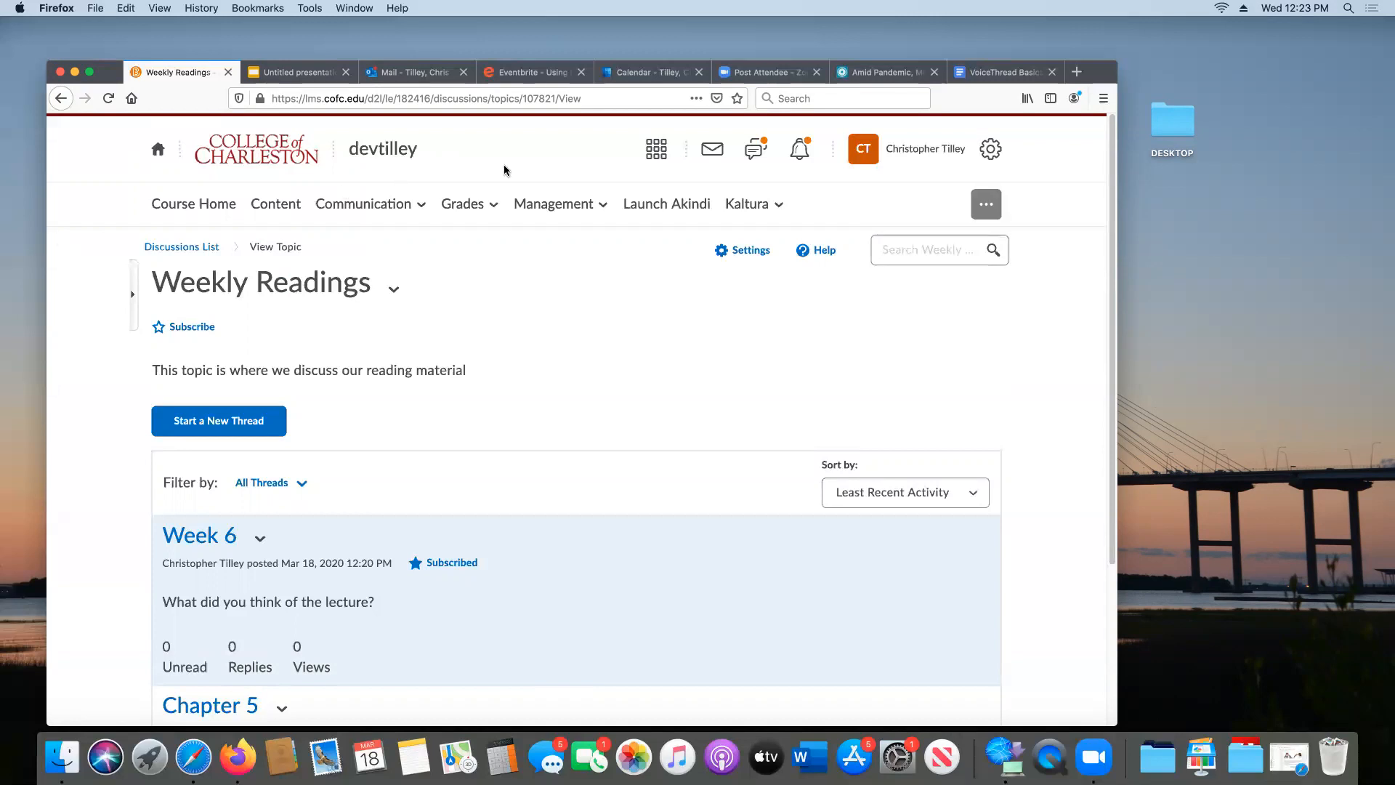
{"action": "left_click", "coordinate": [571, 207]}
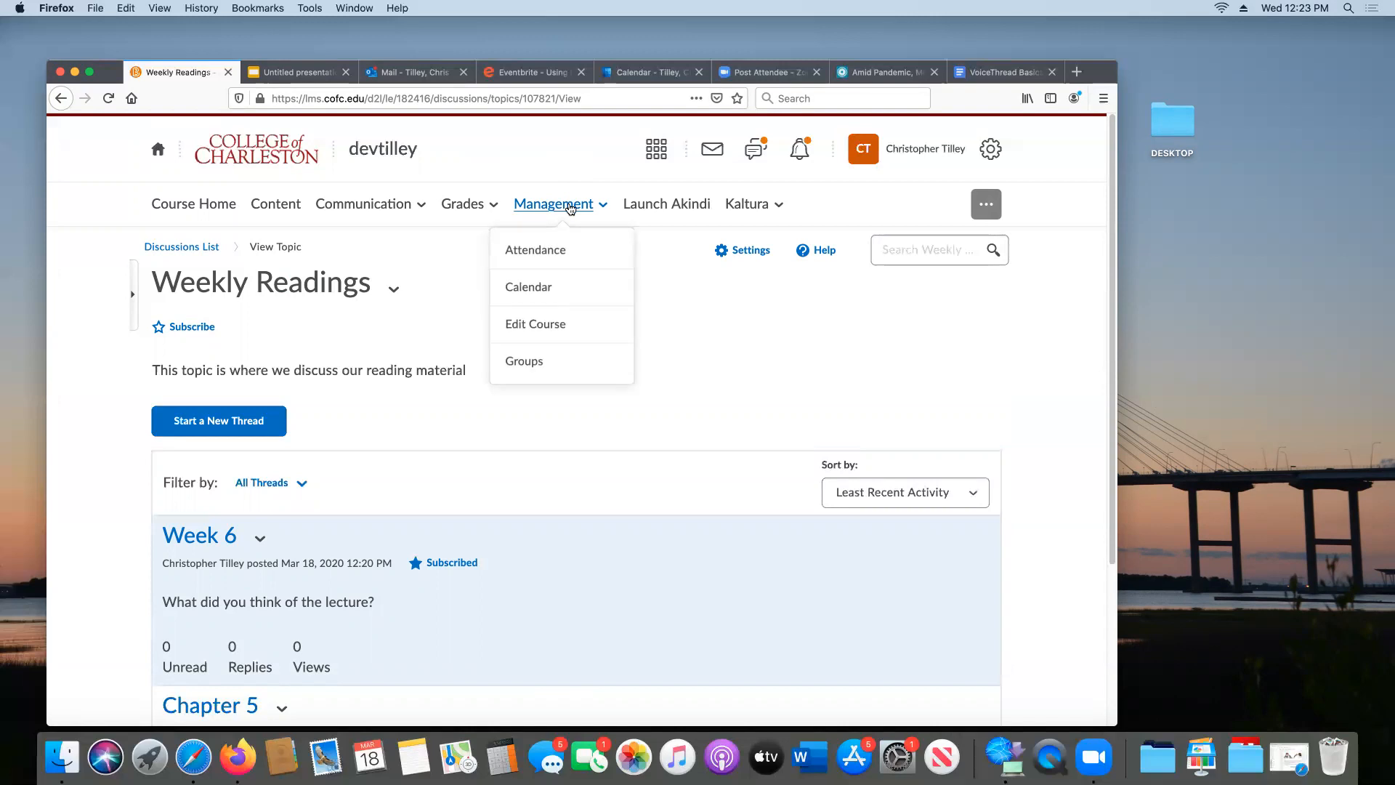
{"action": "left_click", "coordinate": [541, 364]}
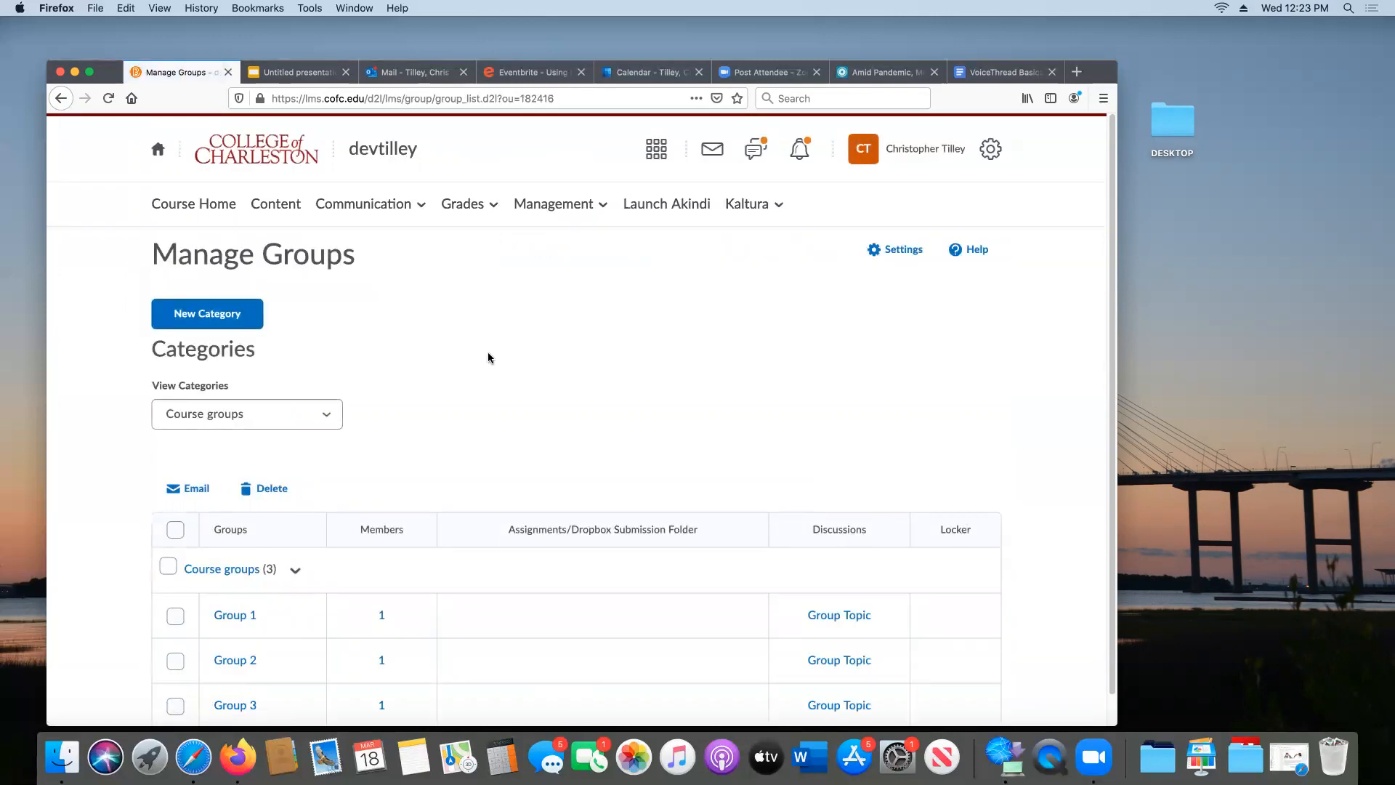
{"action": "scroll", "coordinate": [491, 343], "scroll_direction": "down", "scroll_amount": 1}
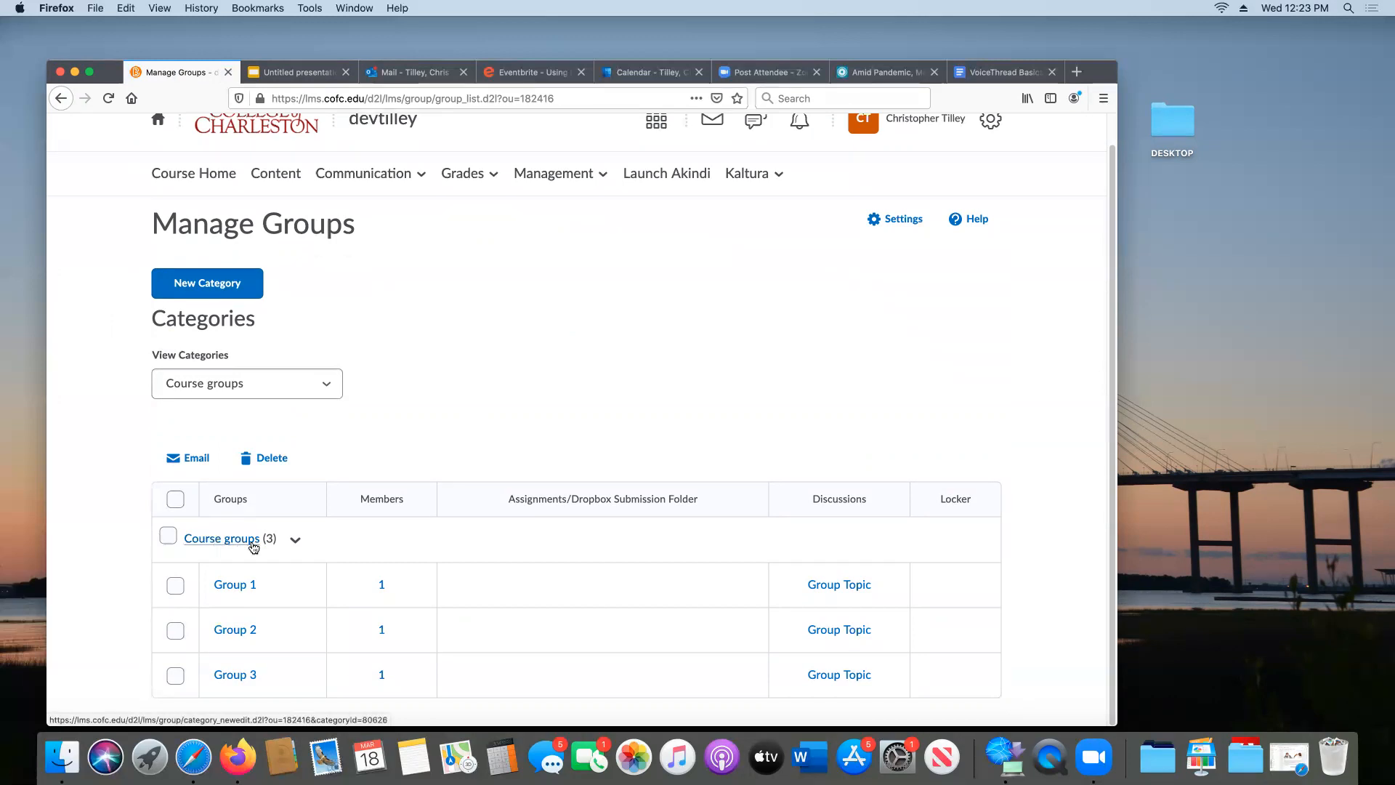
{"action": "left_click", "coordinate": [295, 541]}
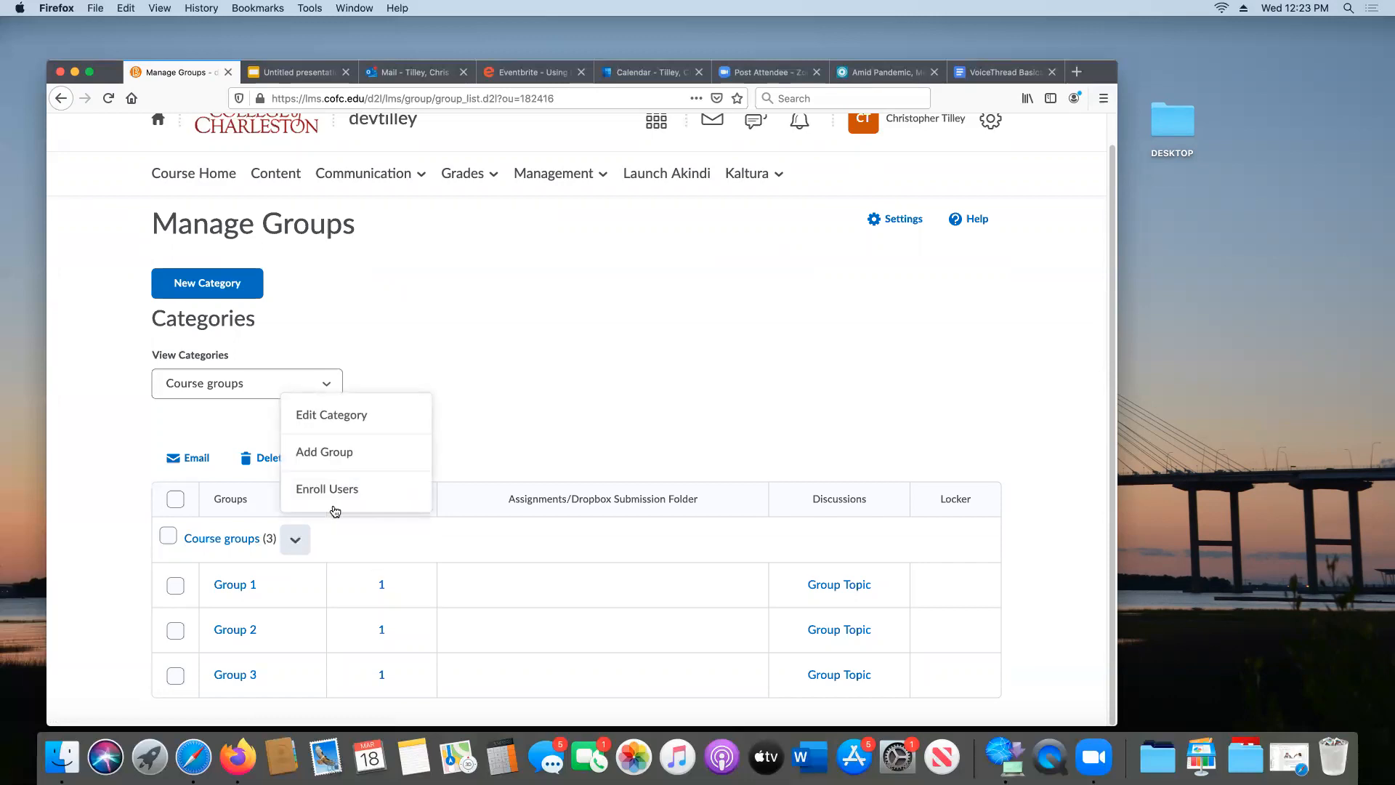
{"action": "left_click", "coordinate": [332, 454]}
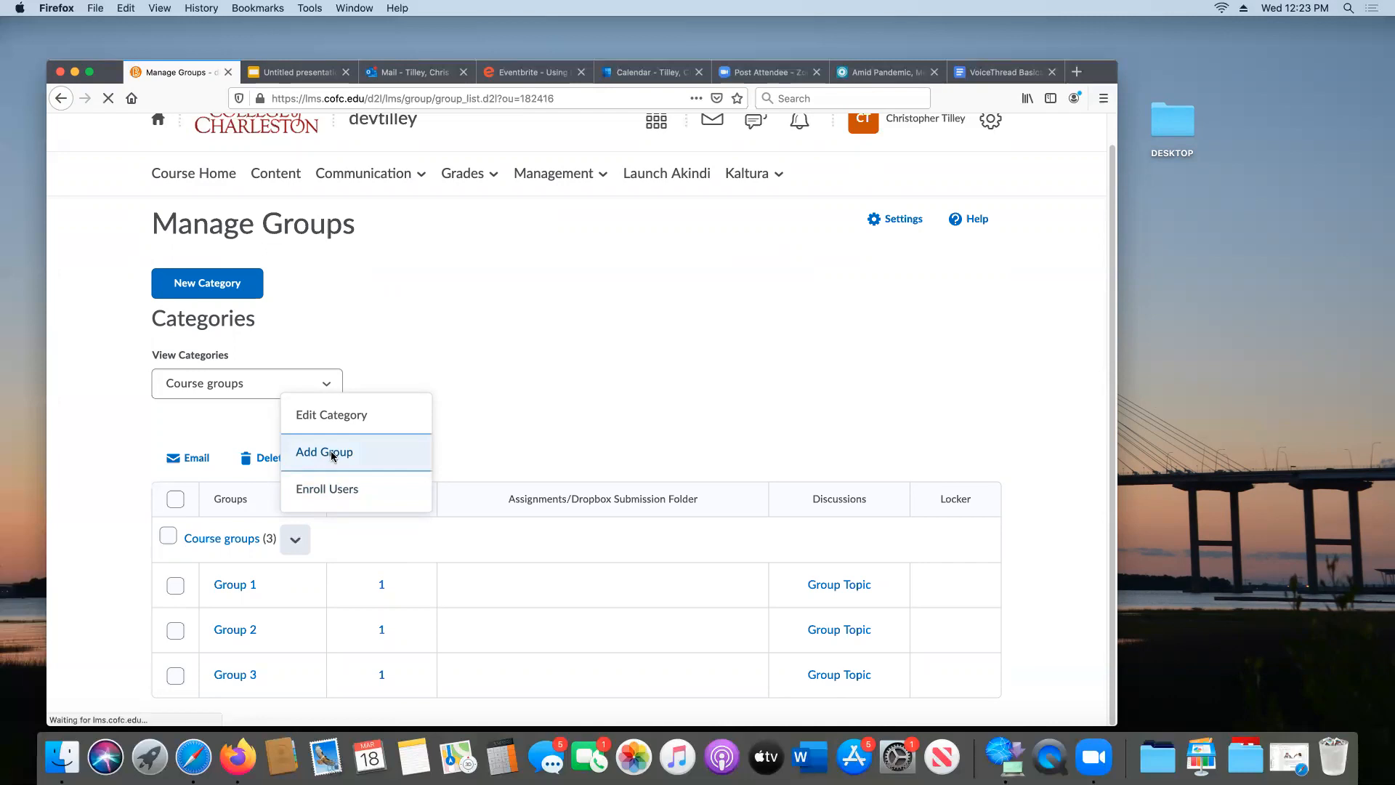
{"action": "left_click", "coordinate": [385, 388]}
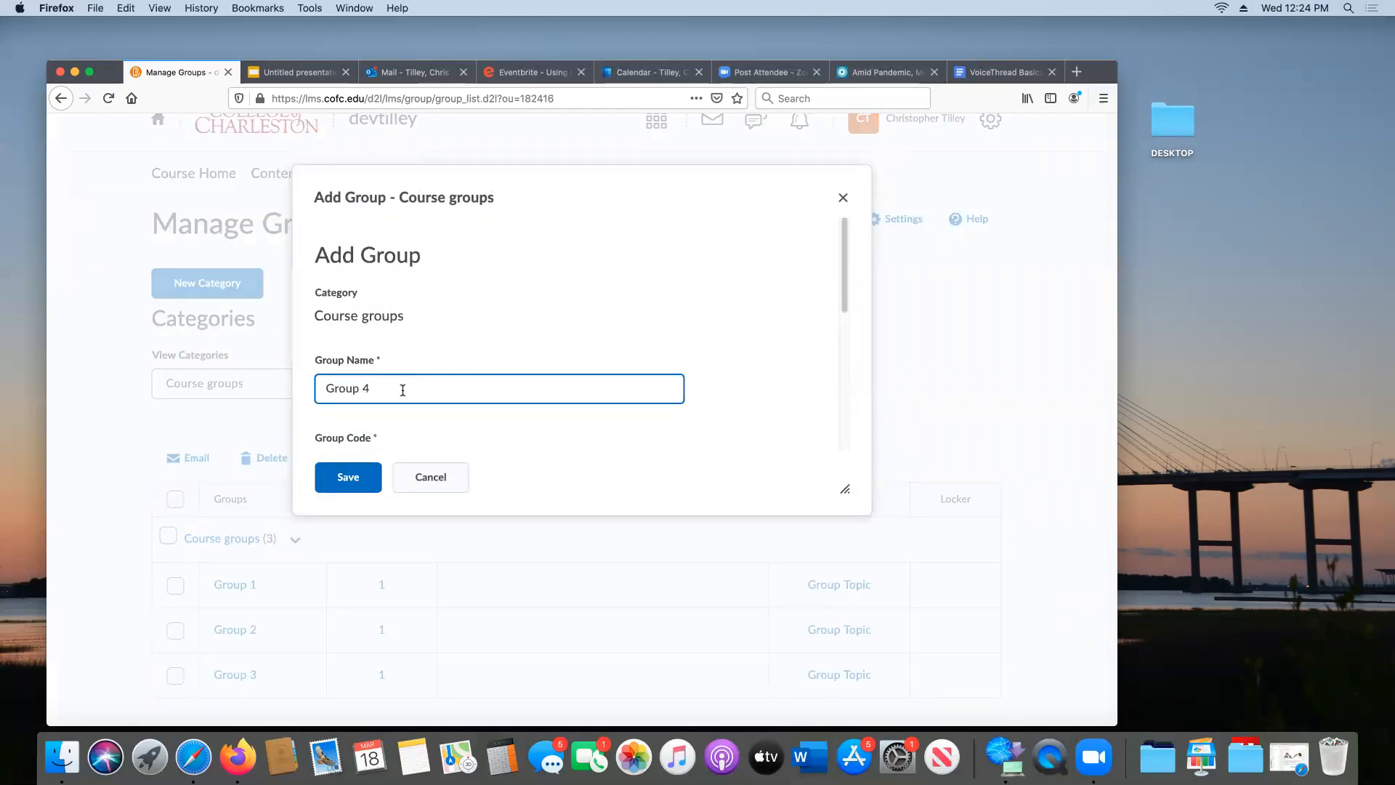
{"action": "scroll", "coordinate": [396, 387], "scroll_direction": "down", "scroll_amount": 1}
{"action": "left_click", "coordinate": [349, 478]}
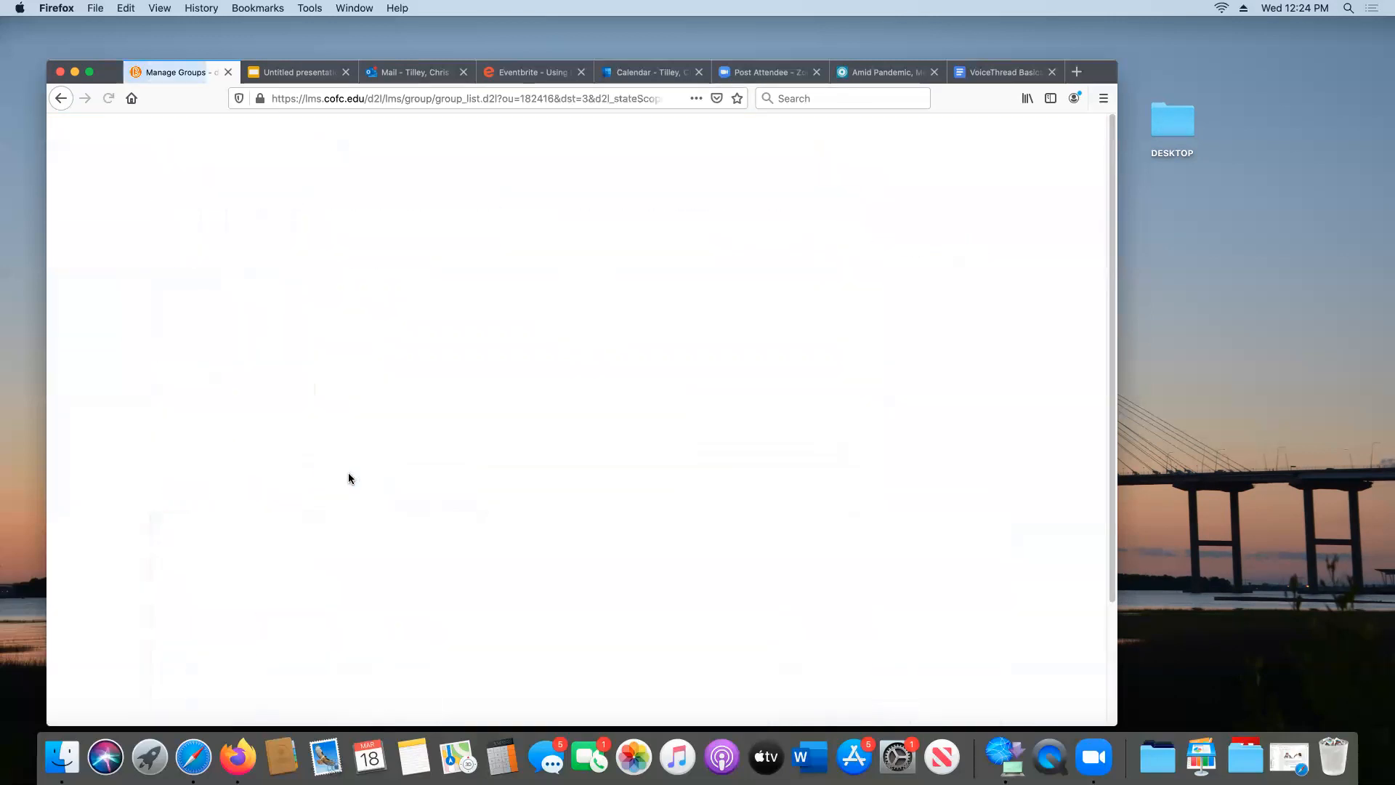
Enroll the first listed student in Group 4 and save the enrollment.
{"action": "scroll", "coordinate": [349, 485], "scroll_direction": "down", "scroll_amount": 2}
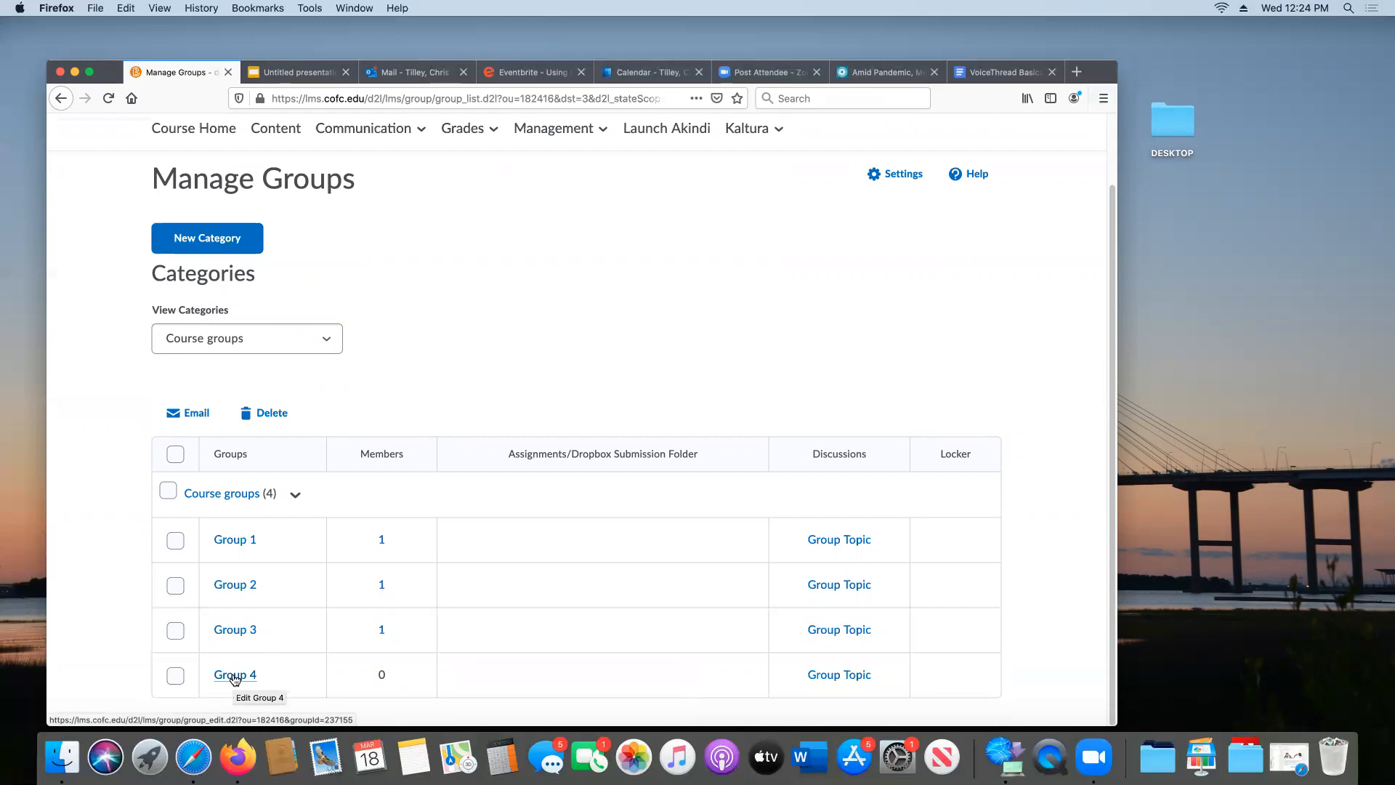
{"action": "left_click", "coordinate": [233, 677]}
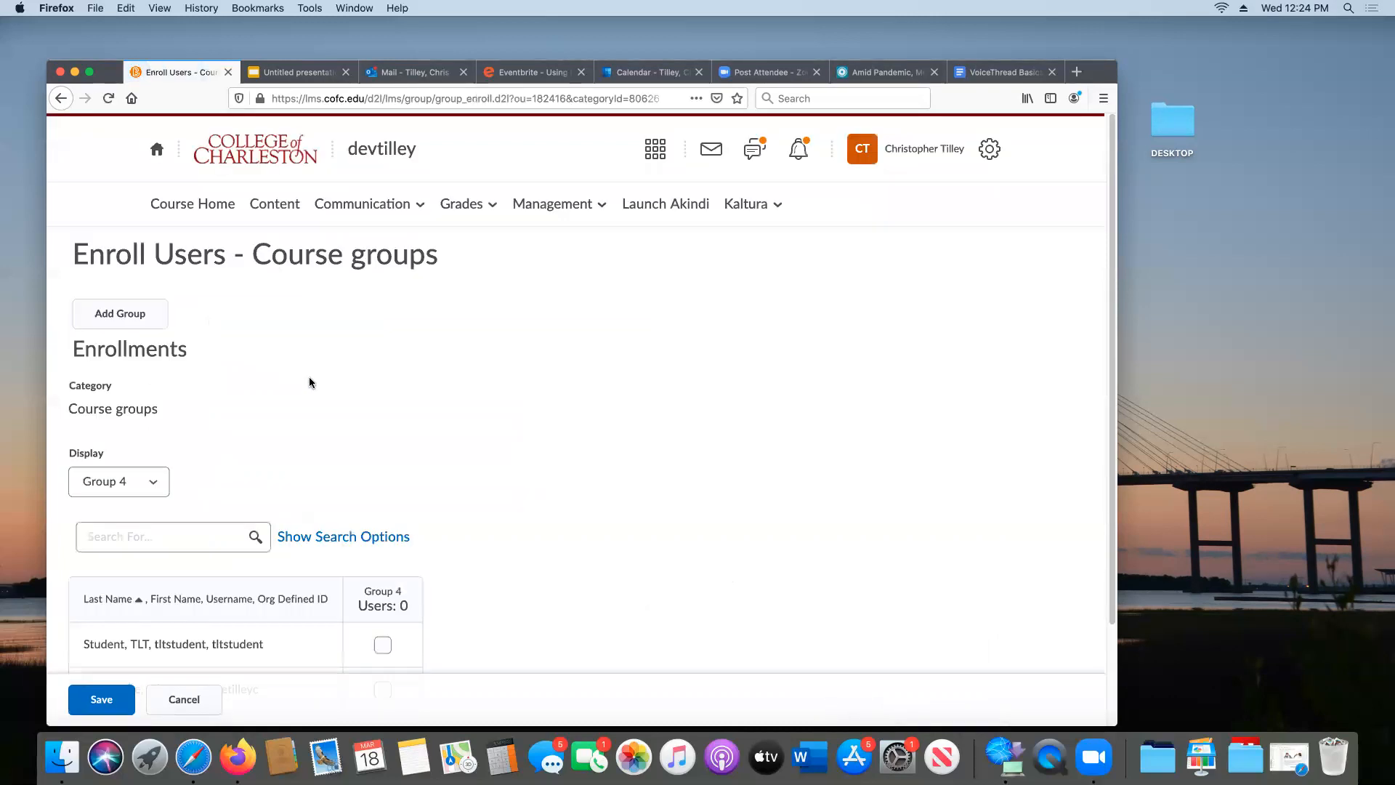
{"action": "scroll", "coordinate": [516, 451], "scroll_direction": "down", "scroll_amount": 3}
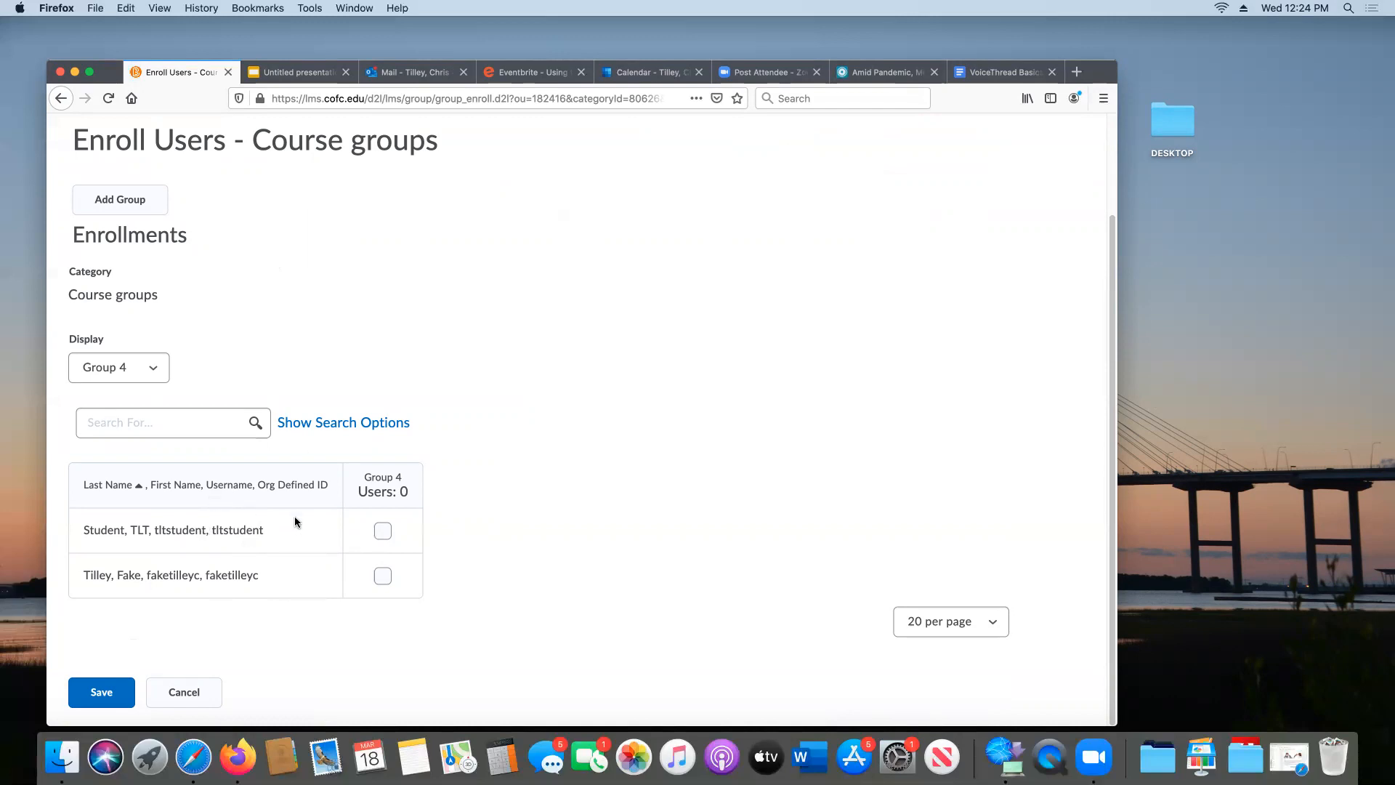
{"action": "left_click", "coordinate": [385, 533]}
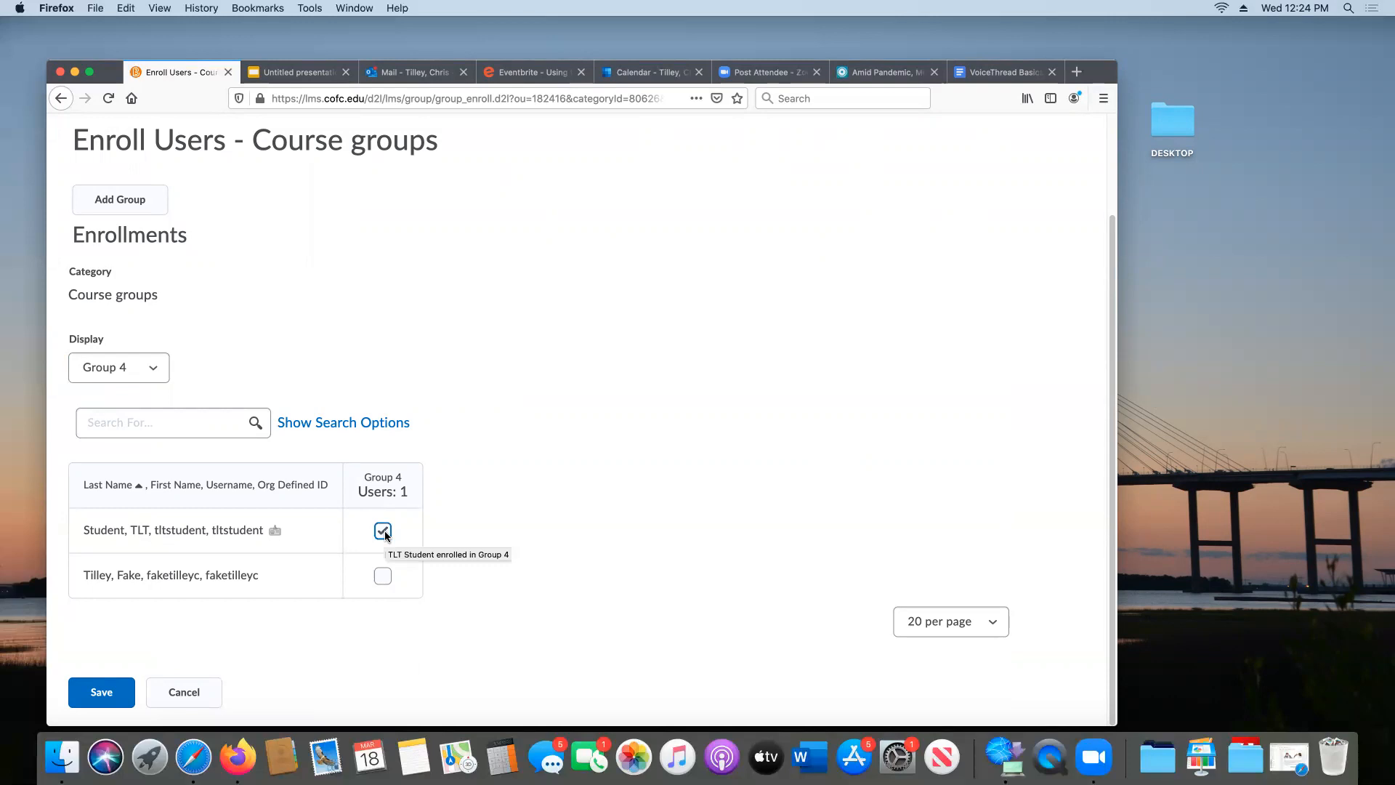
{"action": "left_click", "coordinate": [104, 691]}
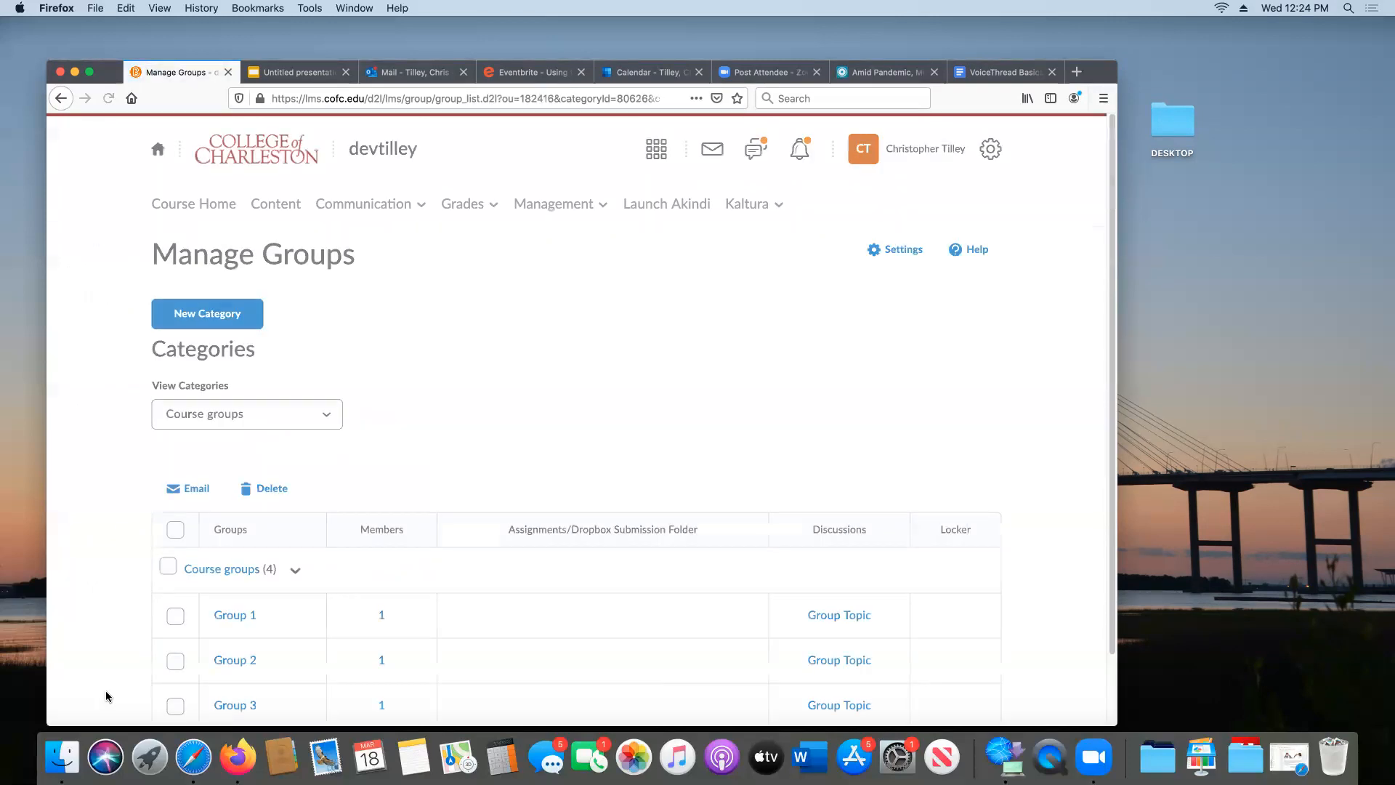
{"action": "scroll", "coordinate": [159, 588], "scroll_direction": "down", "scroll_amount": 2}
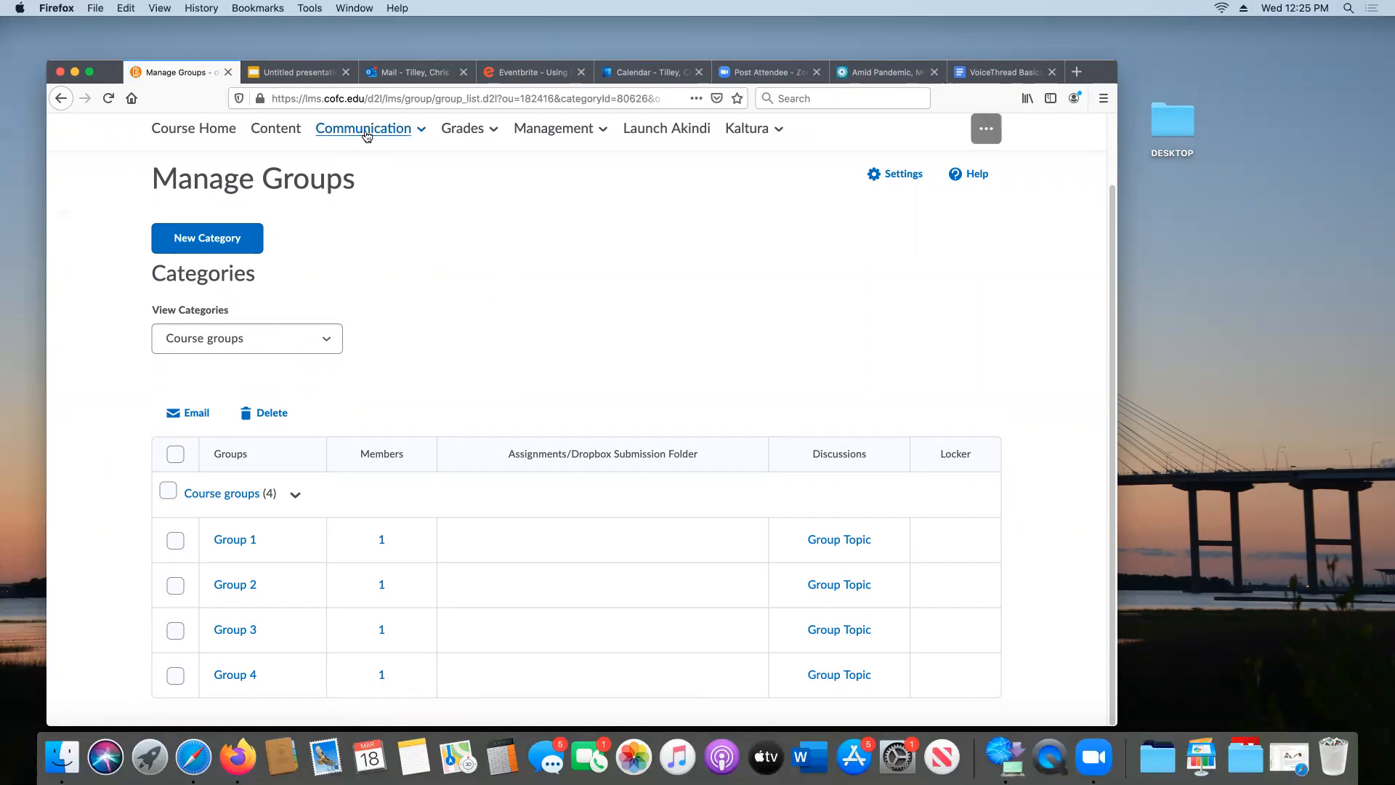
Start a new topic in Forum B from the course discussions and make it a group or section topic for Course groups.
{"action": "left_click", "coordinate": [367, 136]}
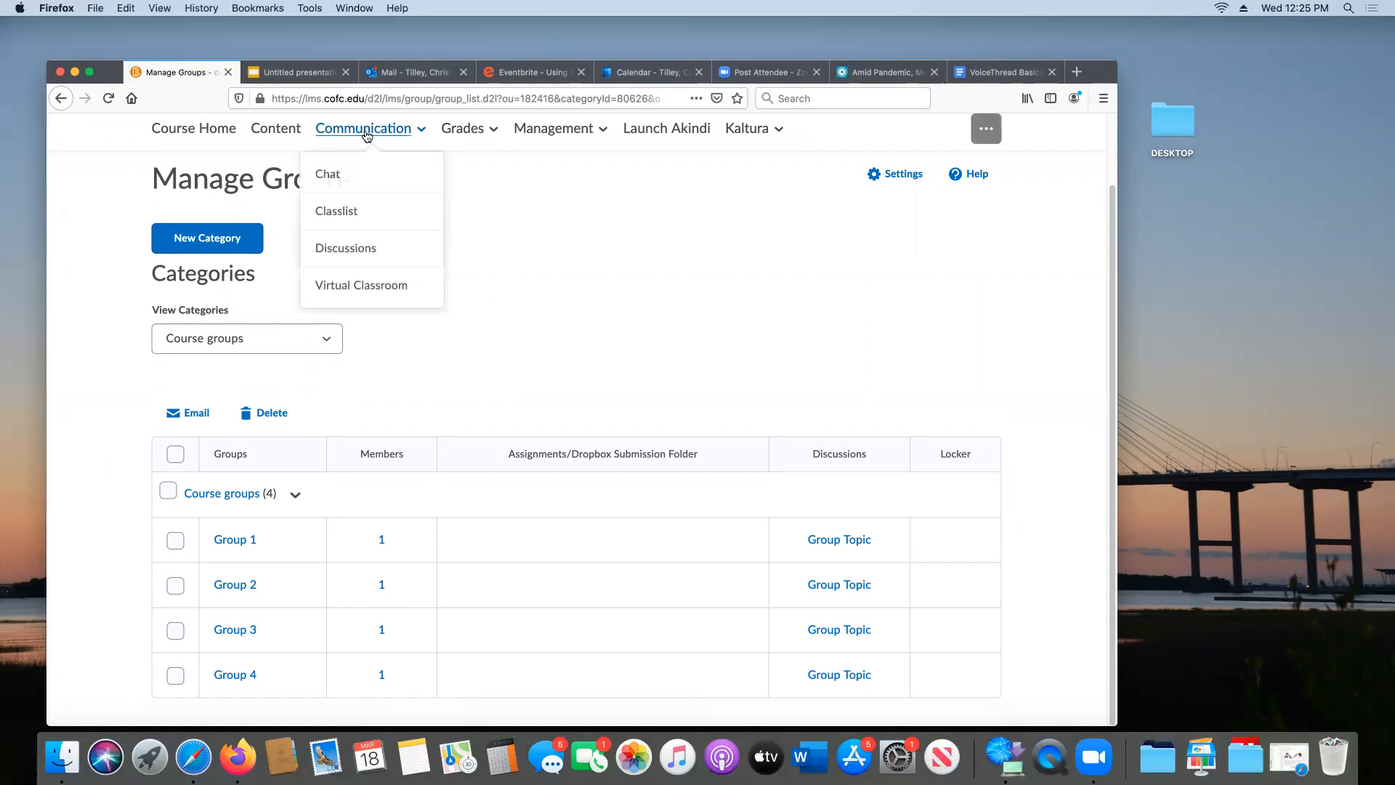
{"action": "left_click", "coordinate": [361, 255]}
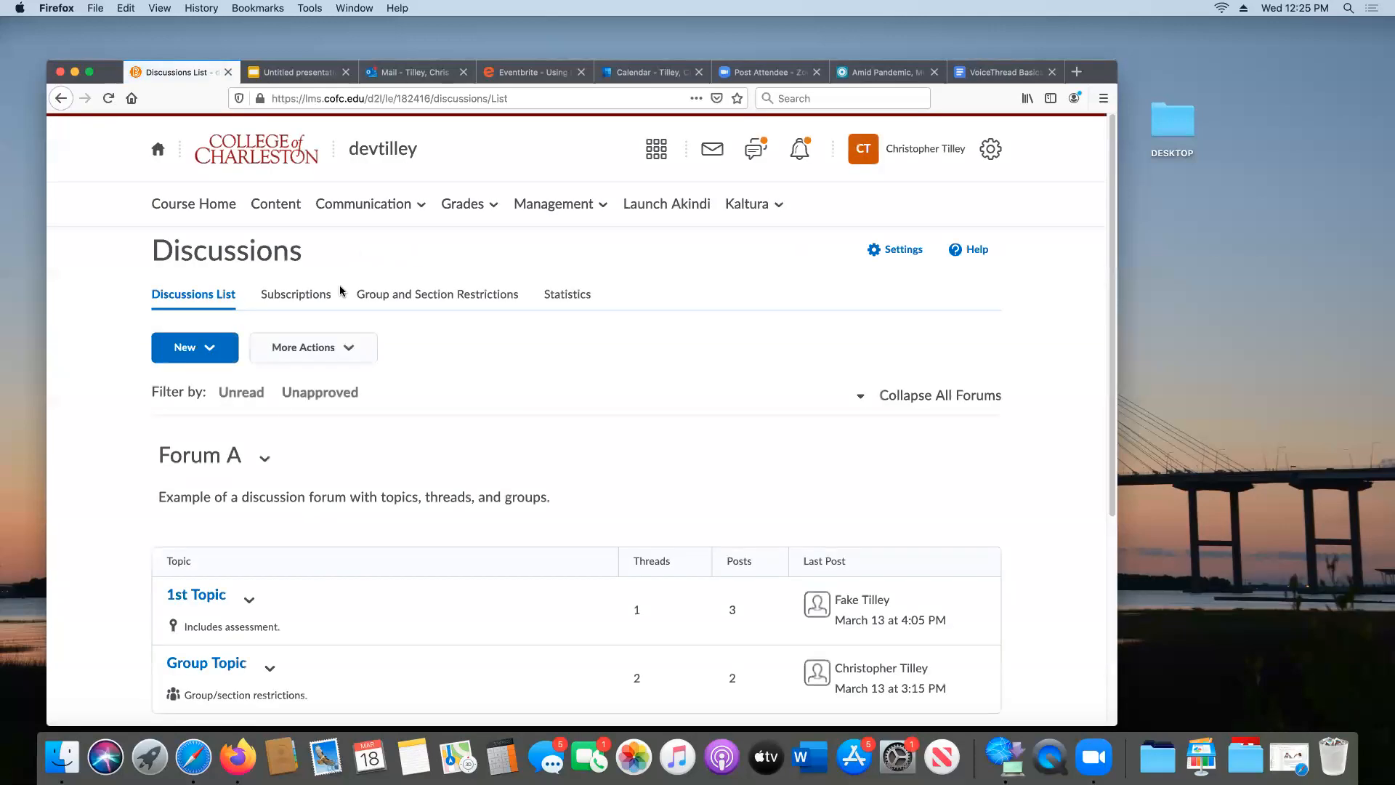
{"action": "scroll", "coordinate": [116, 428], "scroll_direction": "down", "scroll_amount": 5}
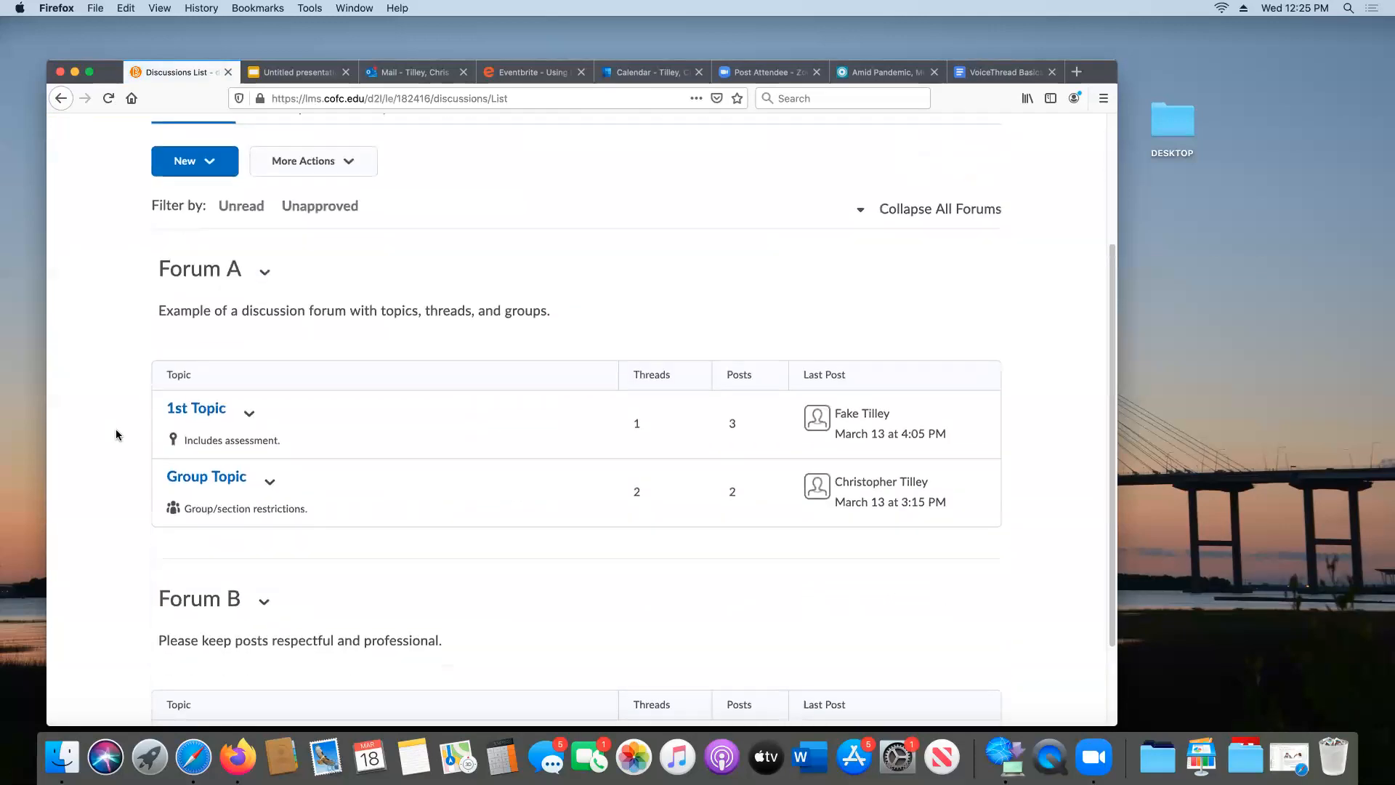
{"action": "scroll", "coordinate": [116, 434], "scroll_direction": "down", "scroll_amount": 3}
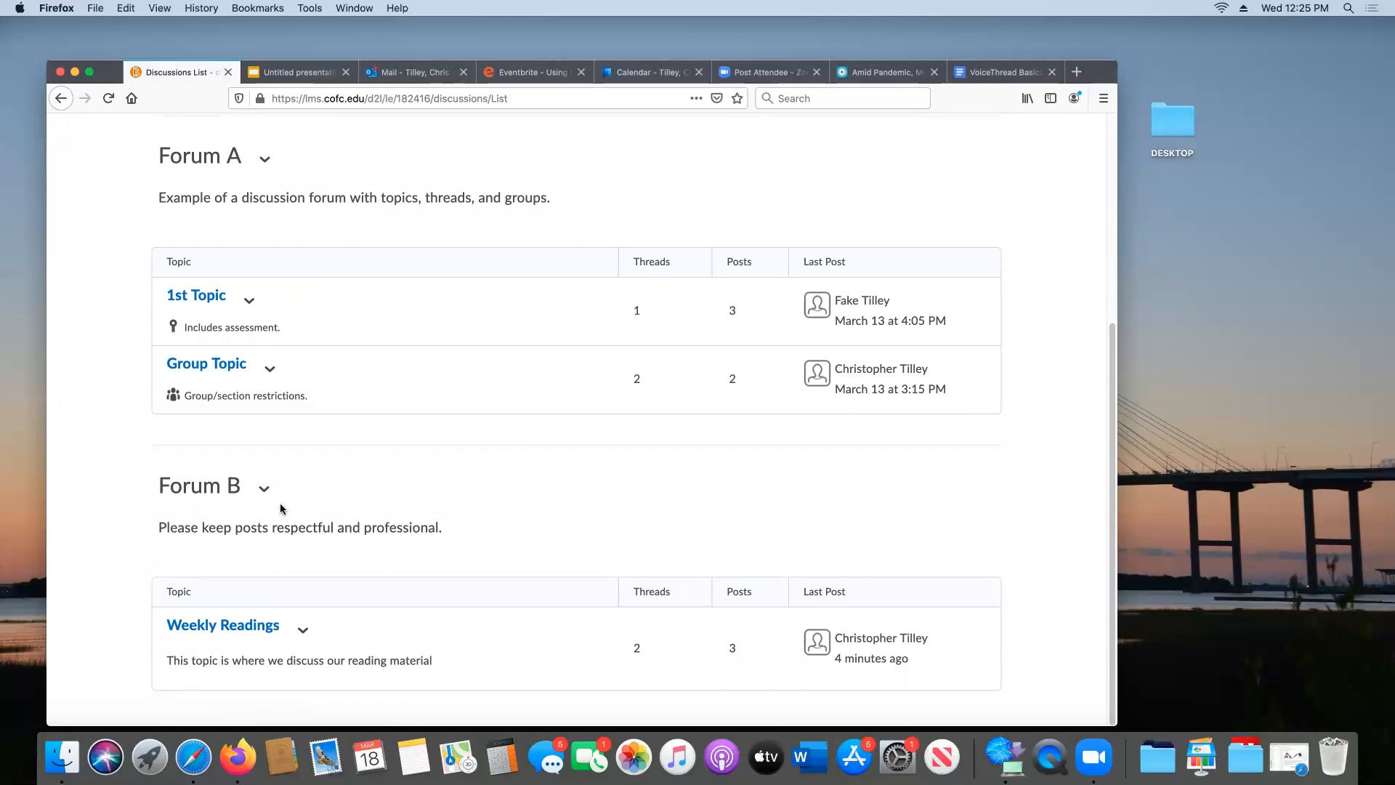
{"action": "left_click", "coordinate": [265, 489]}
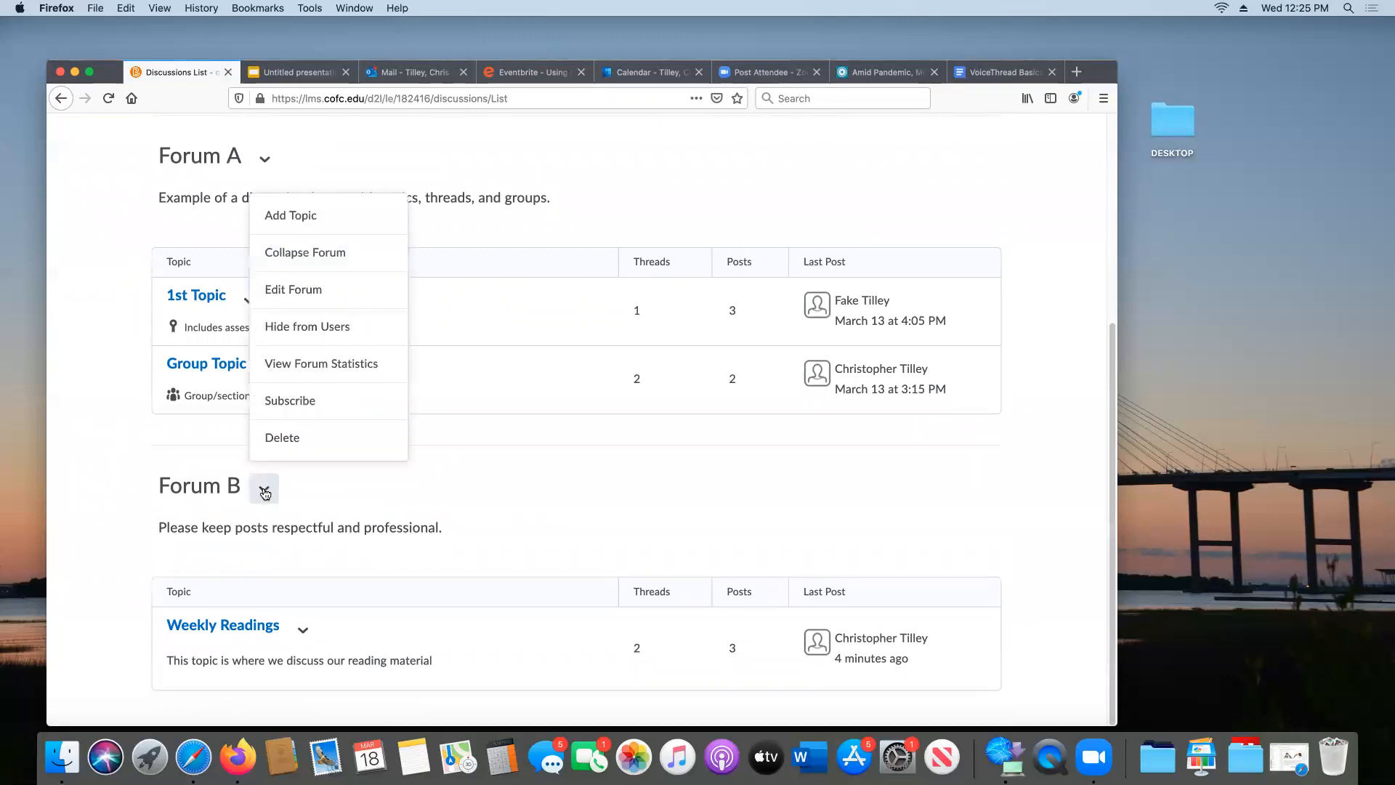
{"action": "left_click", "coordinate": [302, 217]}
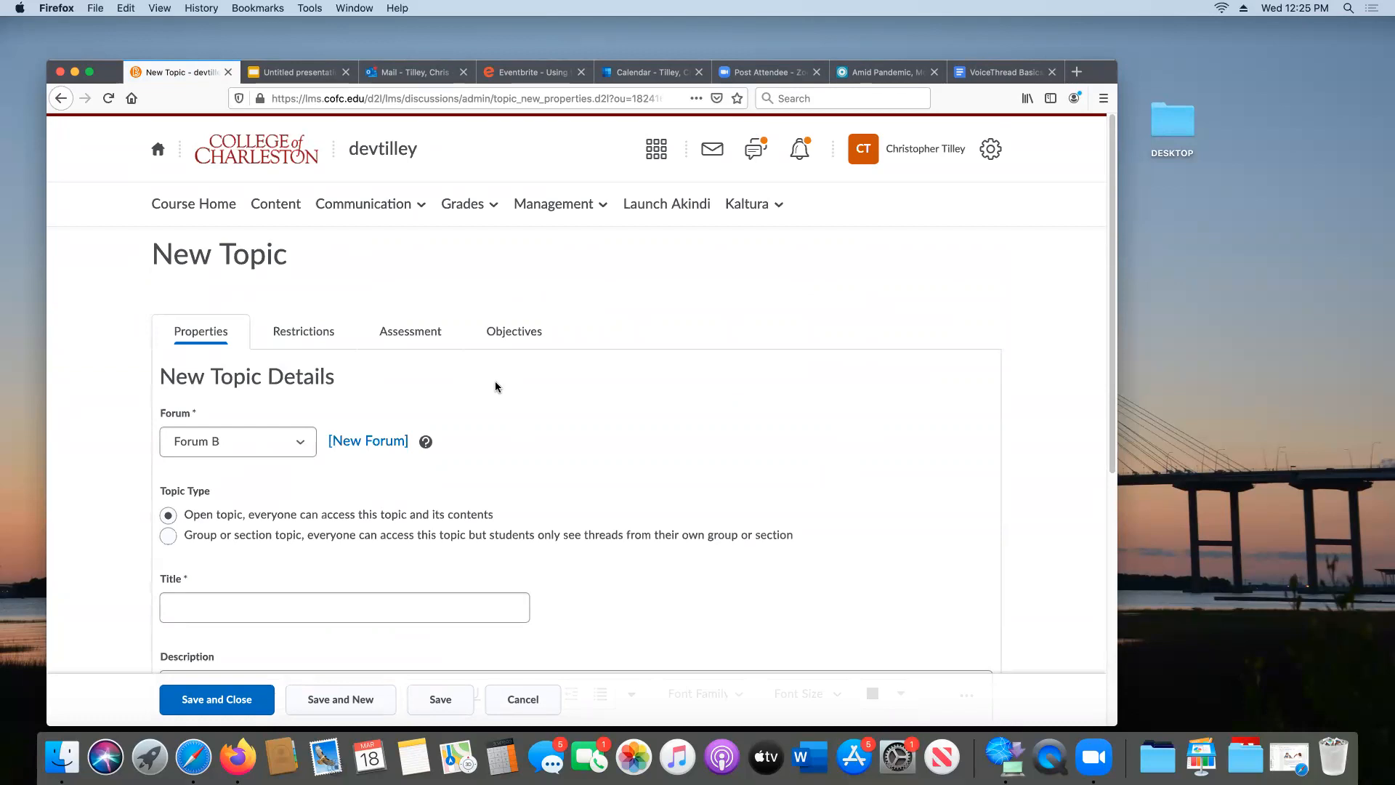
{"action": "scroll", "coordinate": [539, 387], "scroll_direction": "down", "scroll_amount": 3}
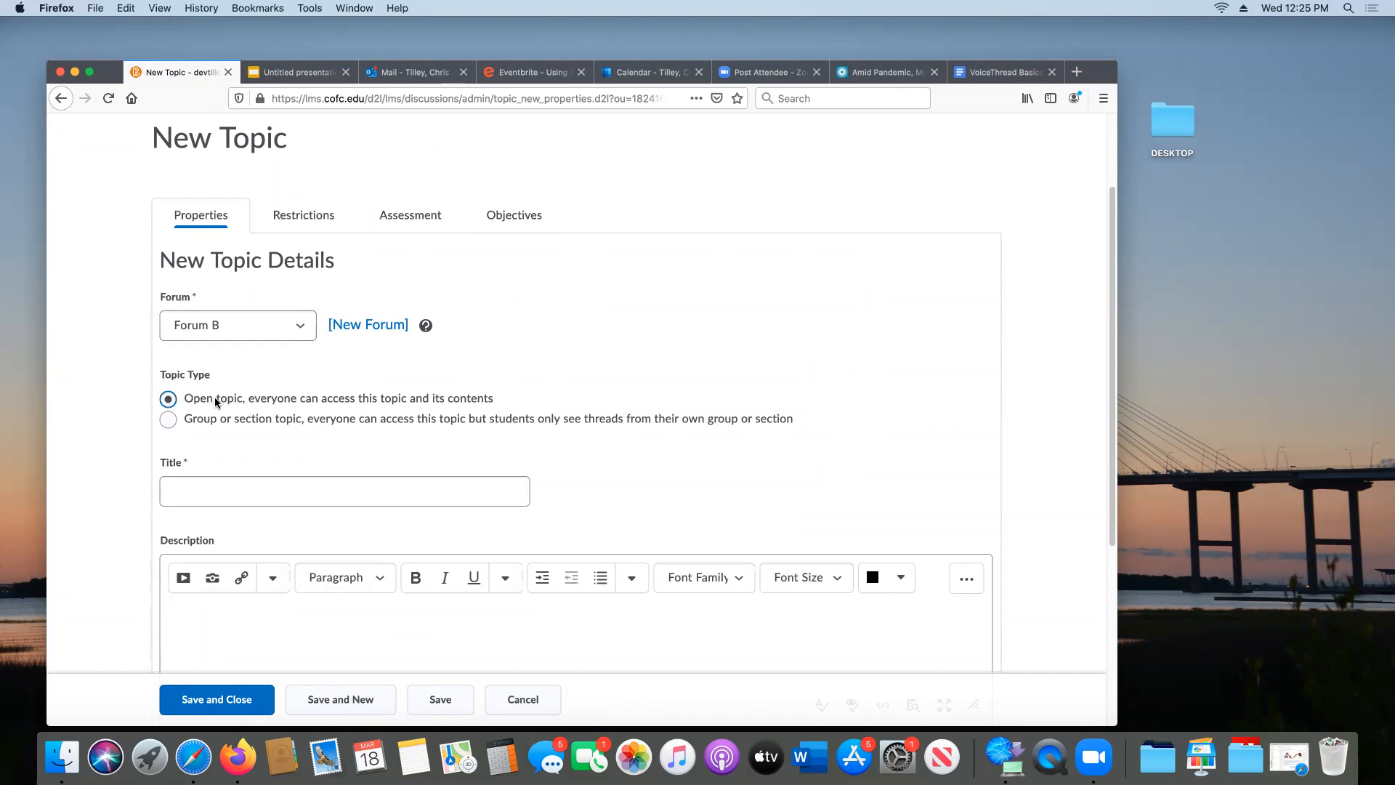
{"action": "left_click", "coordinate": [168, 419]}
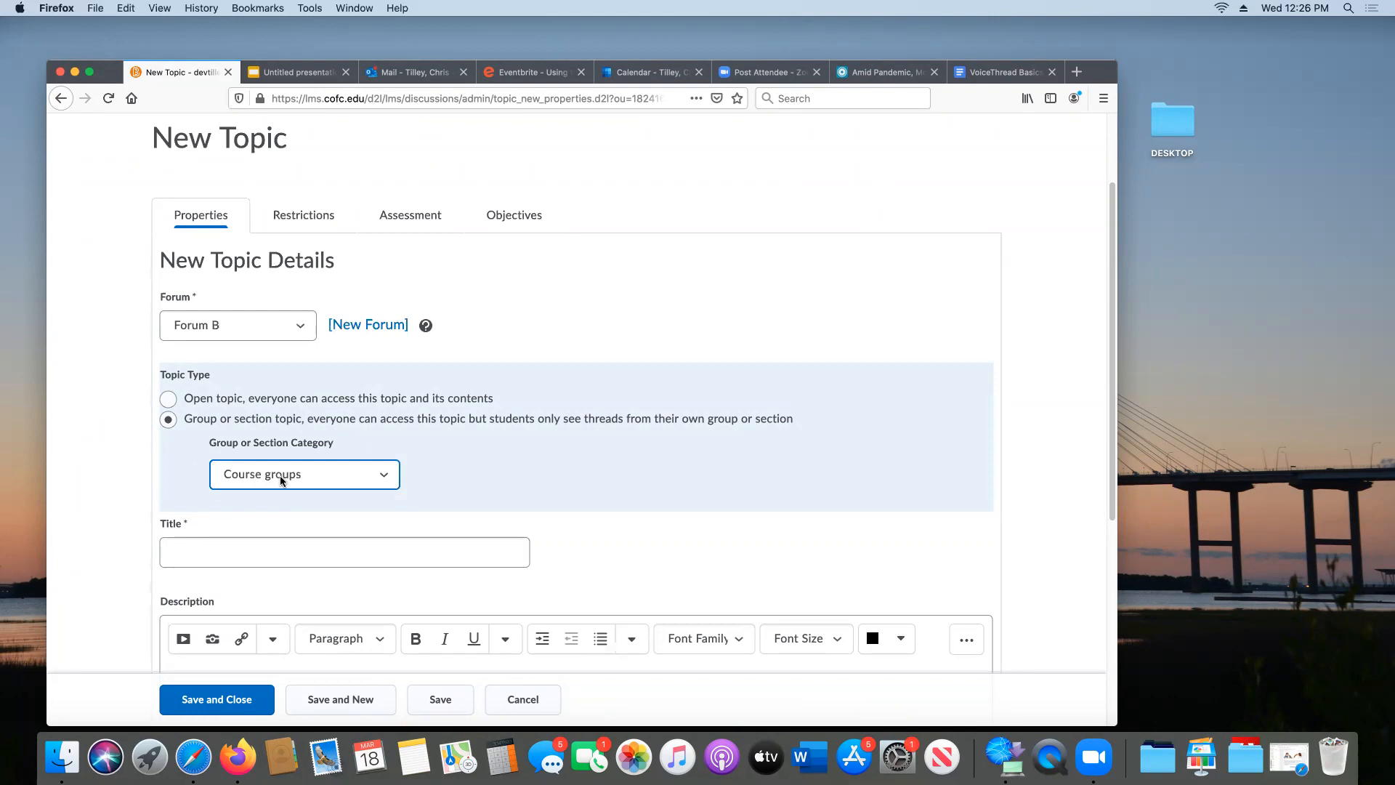
Title the new topic "Group Projects" and save it, returning to the discussions list.
{"action": "left_click", "coordinate": [242, 551]}
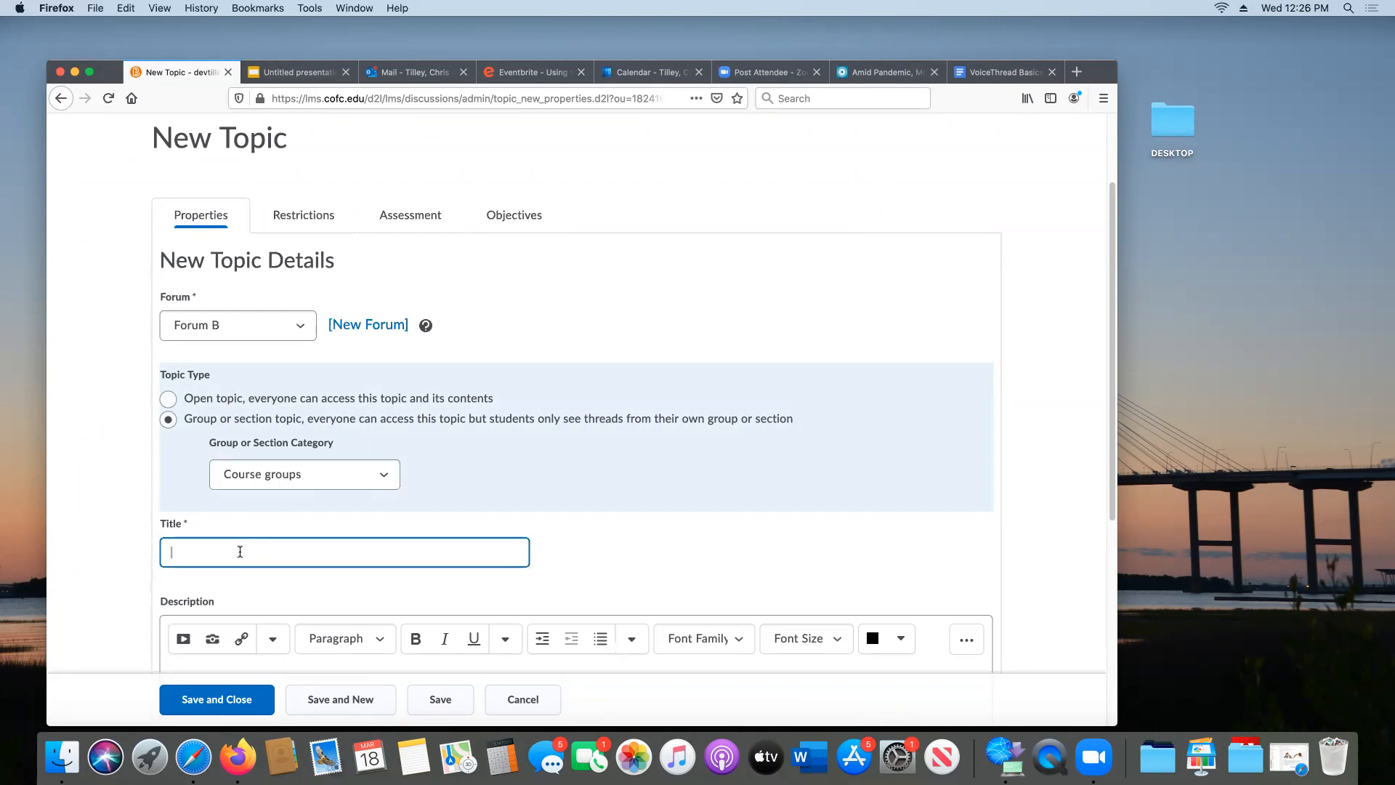
{"action": "type", "text": "Group Discussions"}
{"action": "left_click_drag", "start_coordinate": [281, 551], "coordinate": [209, 554]}
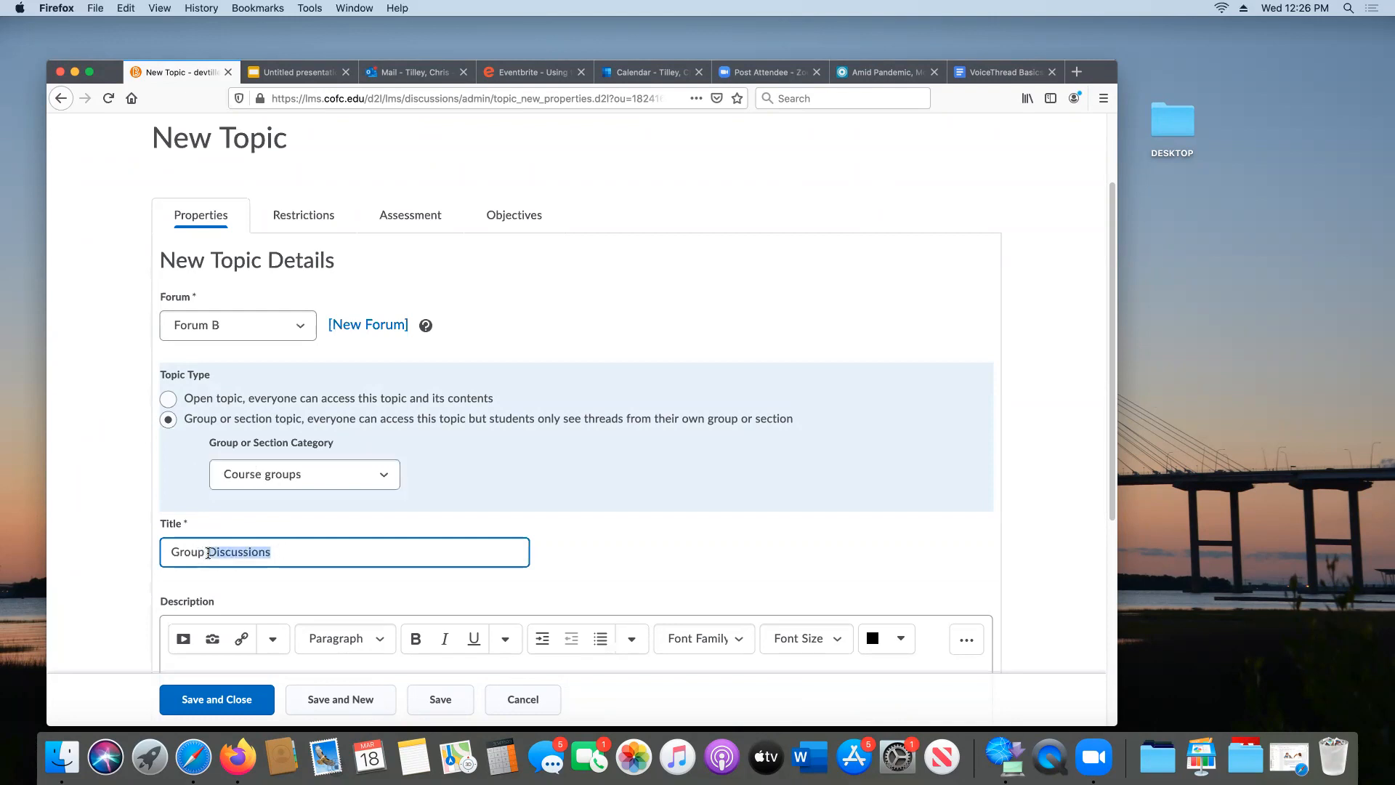
{"action": "type", "text": "Projects"}
{"action": "scroll", "coordinate": [142, 516], "scroll_direction": "down", "scroll_amount": 3}
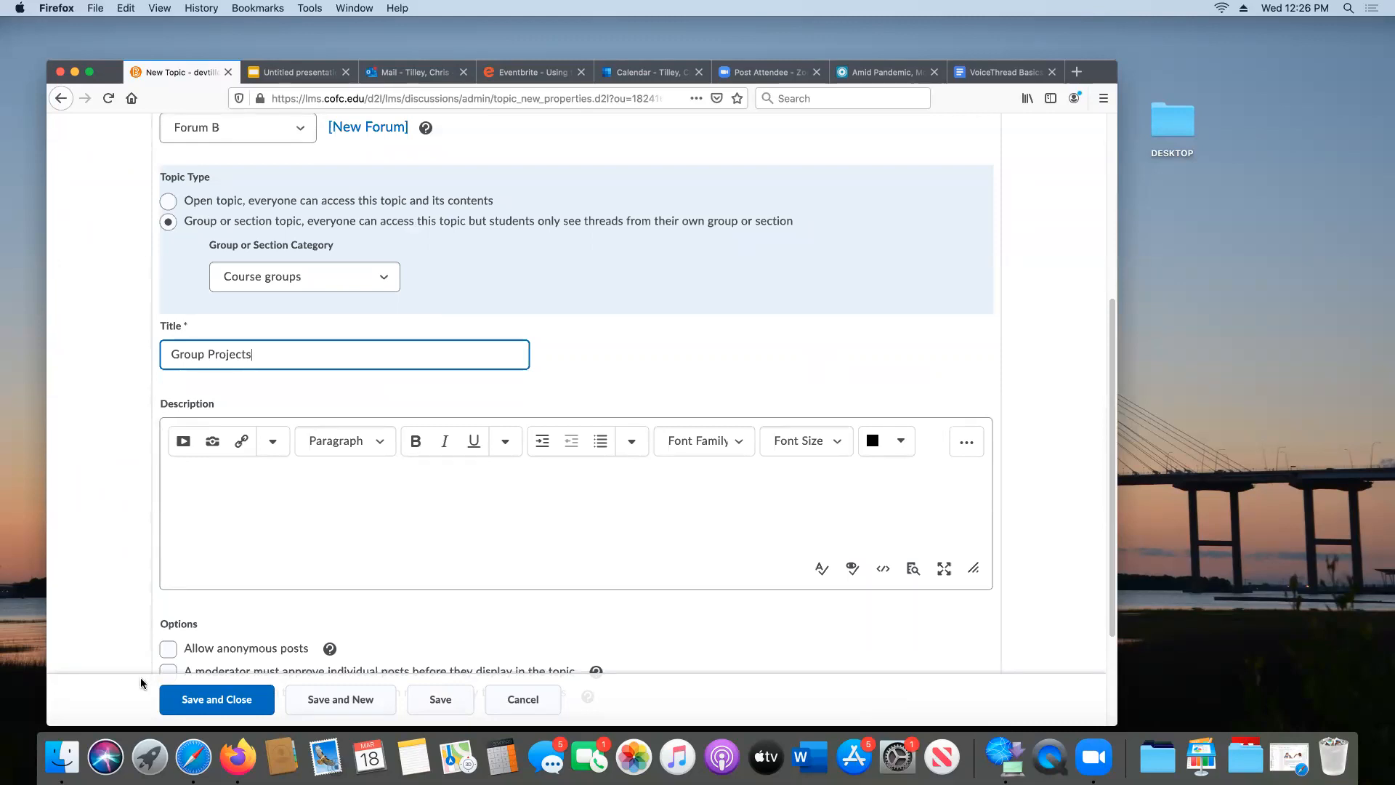
{"action": "left_click", "coordinate": [230, 699]}
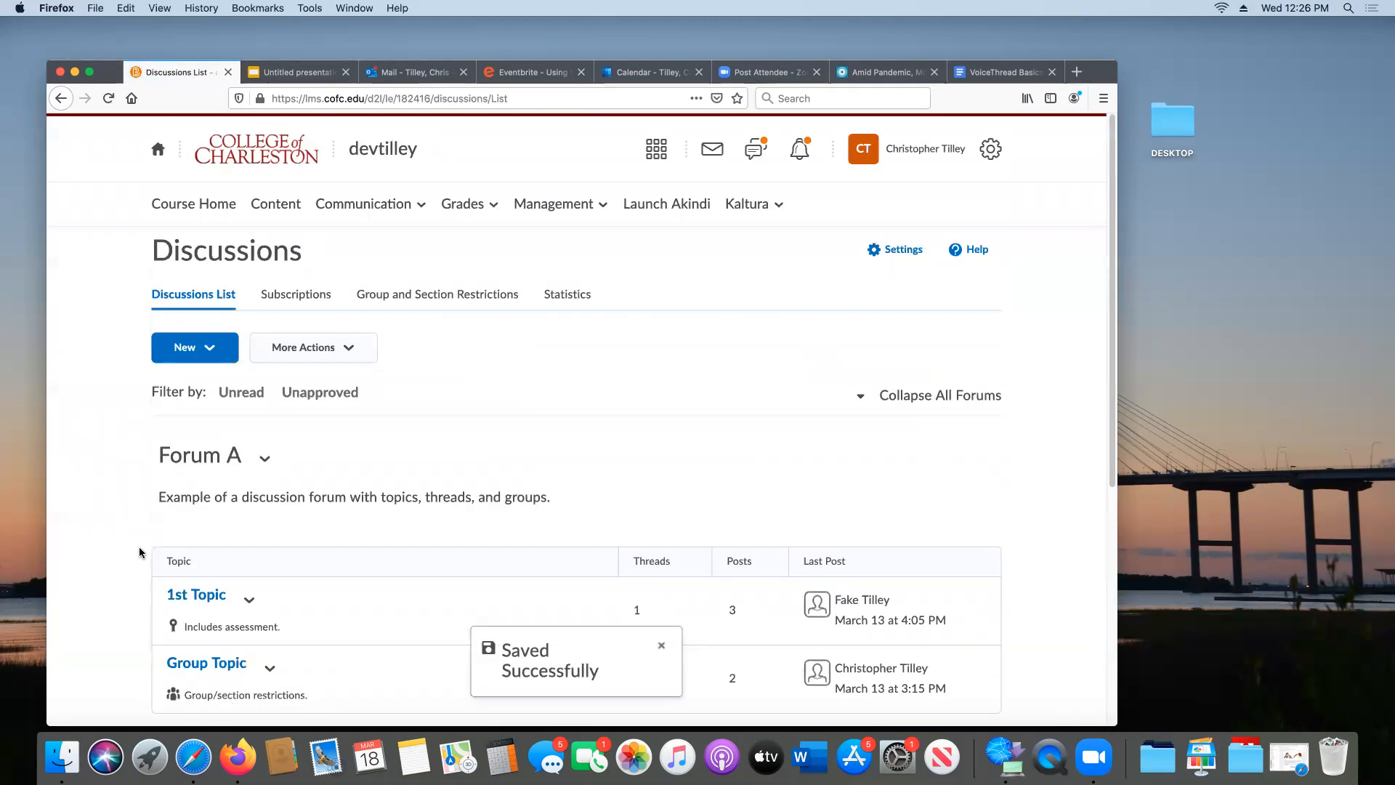
Open the Group Projects topic under Forum B and start a new thread posted to Group 4.
{"action": "scroll", "coordinate": [139, 554], "scroll_direction": "down", "scroll_amount": 5}
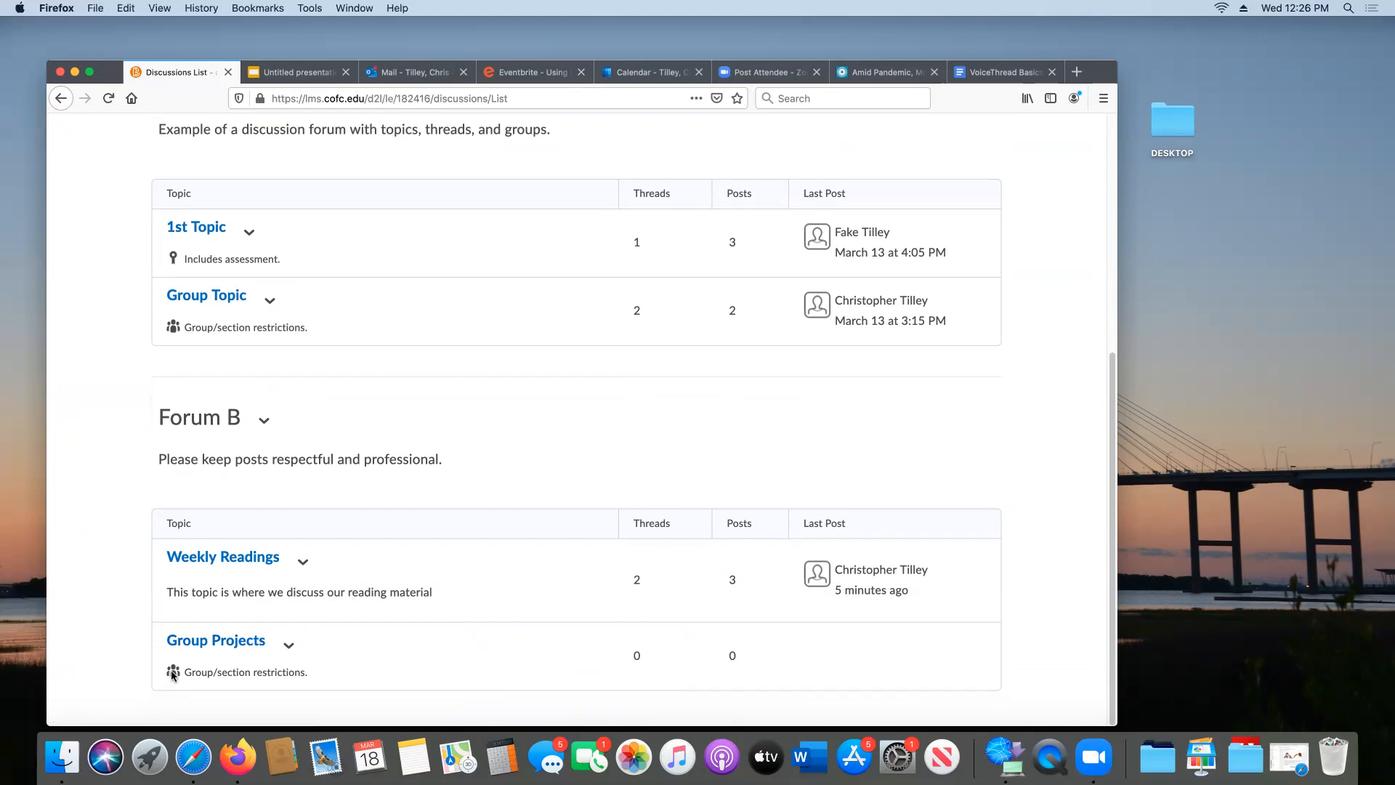
{"action": "left_click", "coordinate": [288, 647]}
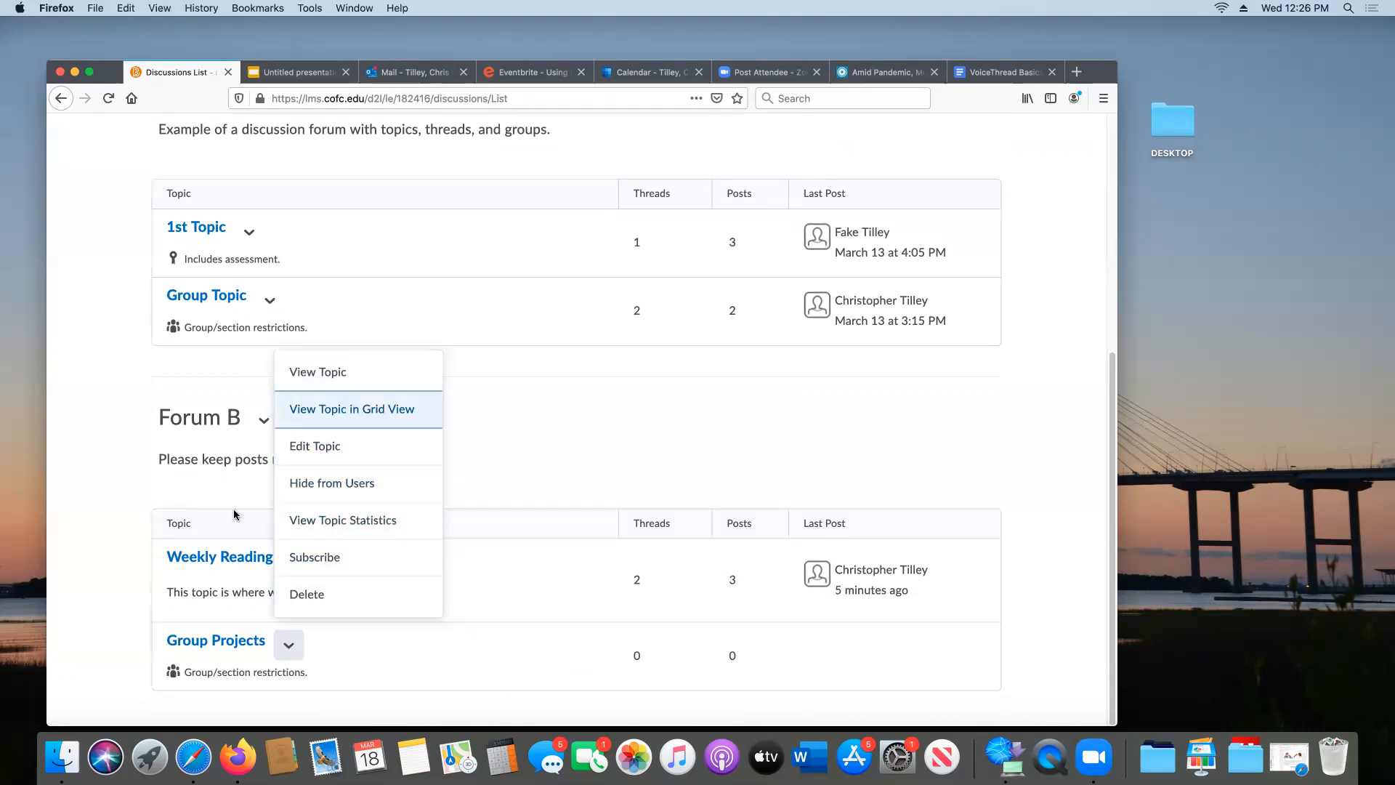
{"action": "left_click", "coordinate": [239, 644]}
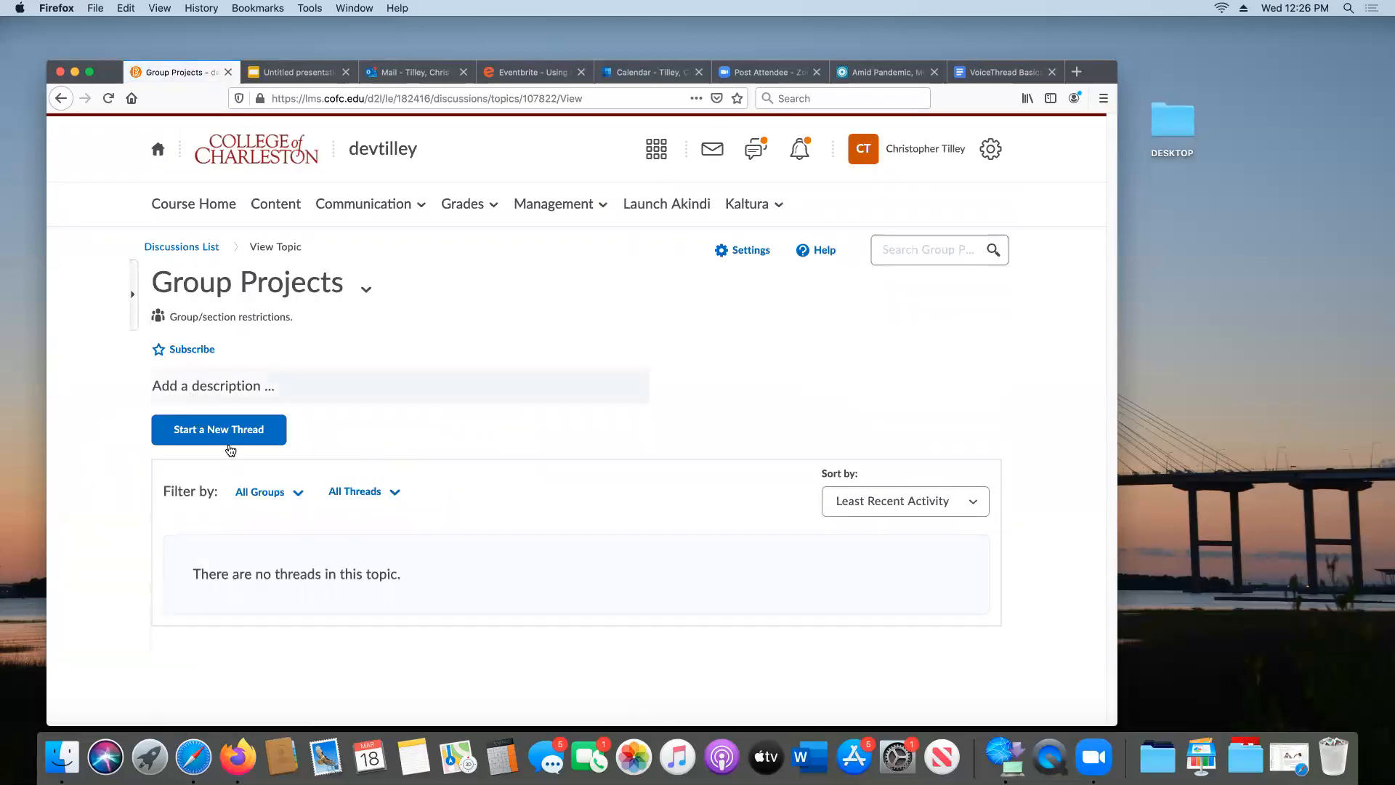
{"action": "left_click", "coordinate": [232, 434]}
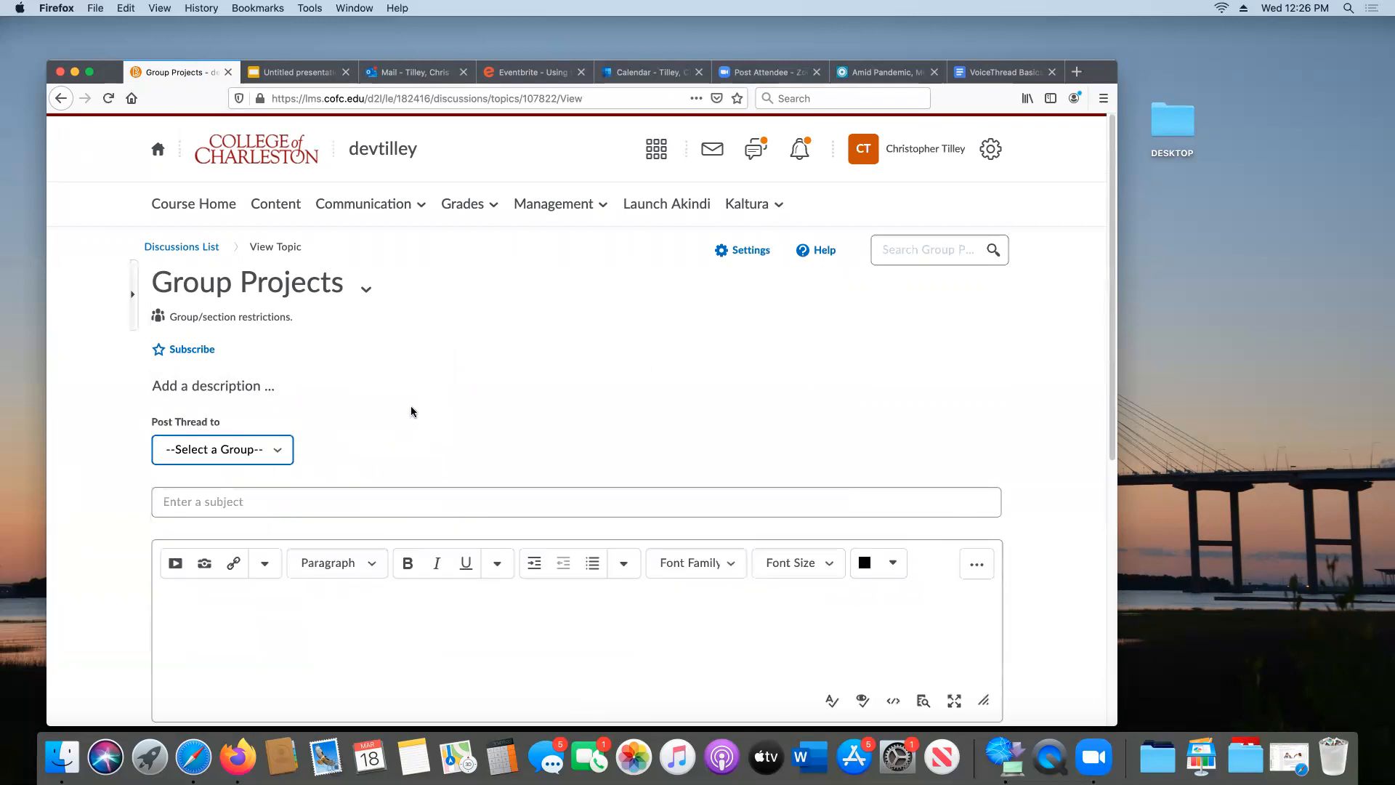
{"action": "scroll", "coordinate": [383, 377], "scroll_direction": "down", "scroll_amount": 3}
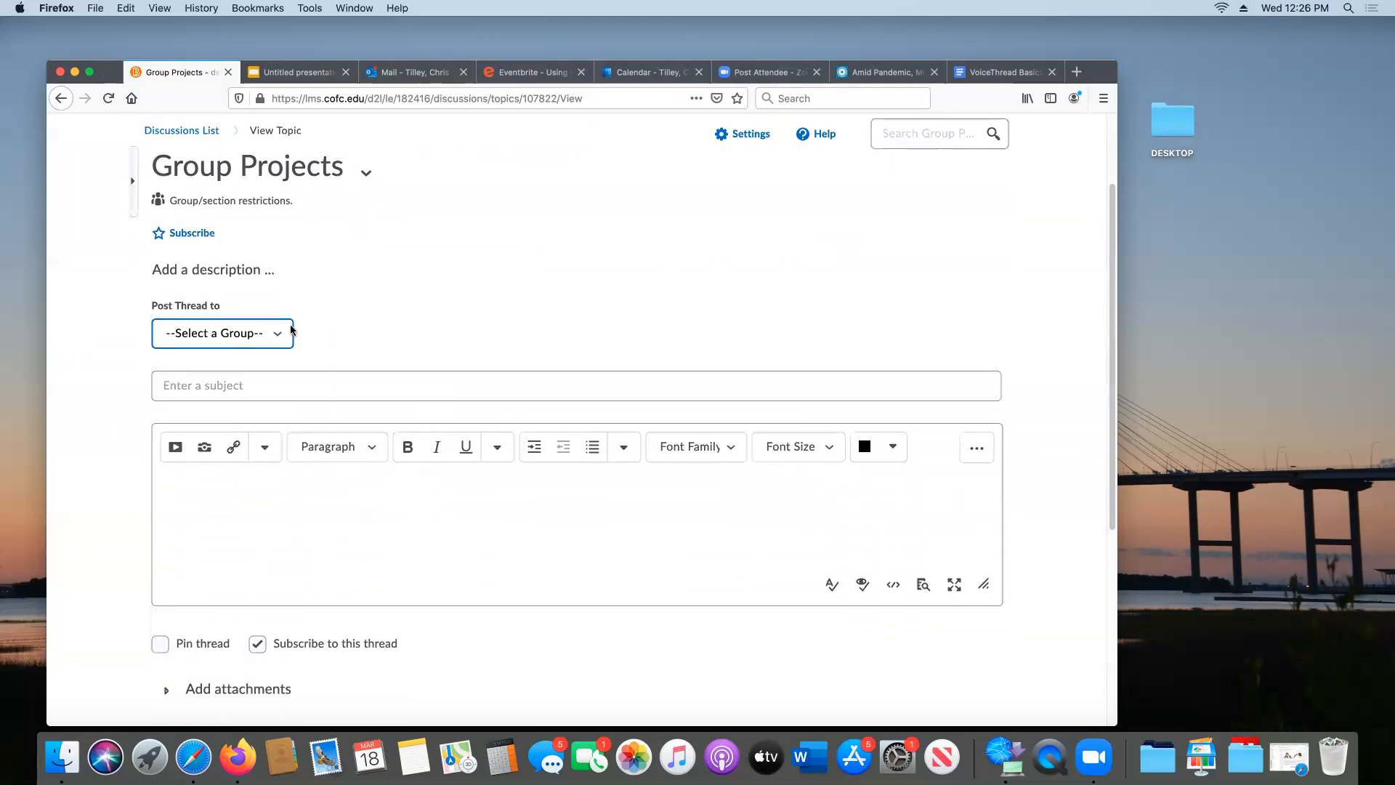
{"action": "left_click", "coordinate": [275, 335]}
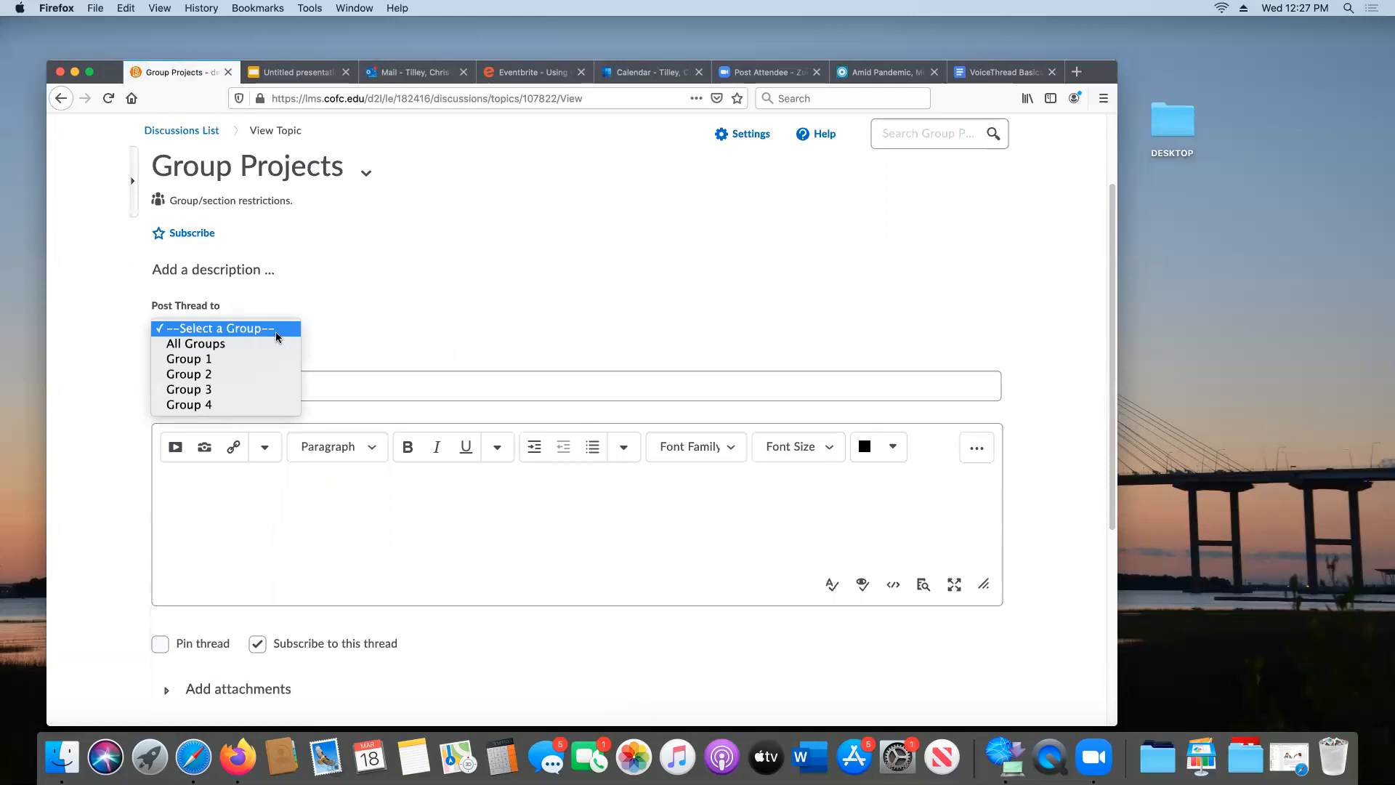
{"action": "left_click", "coordinate": [208, 405]}
Post the Group 4 thread with the subject "Group 4's Discussion page" and the message "This is where G. 4 can talk about their upcoming presentation.".
{"action": "left_click", "coordinate": [181, 385]}
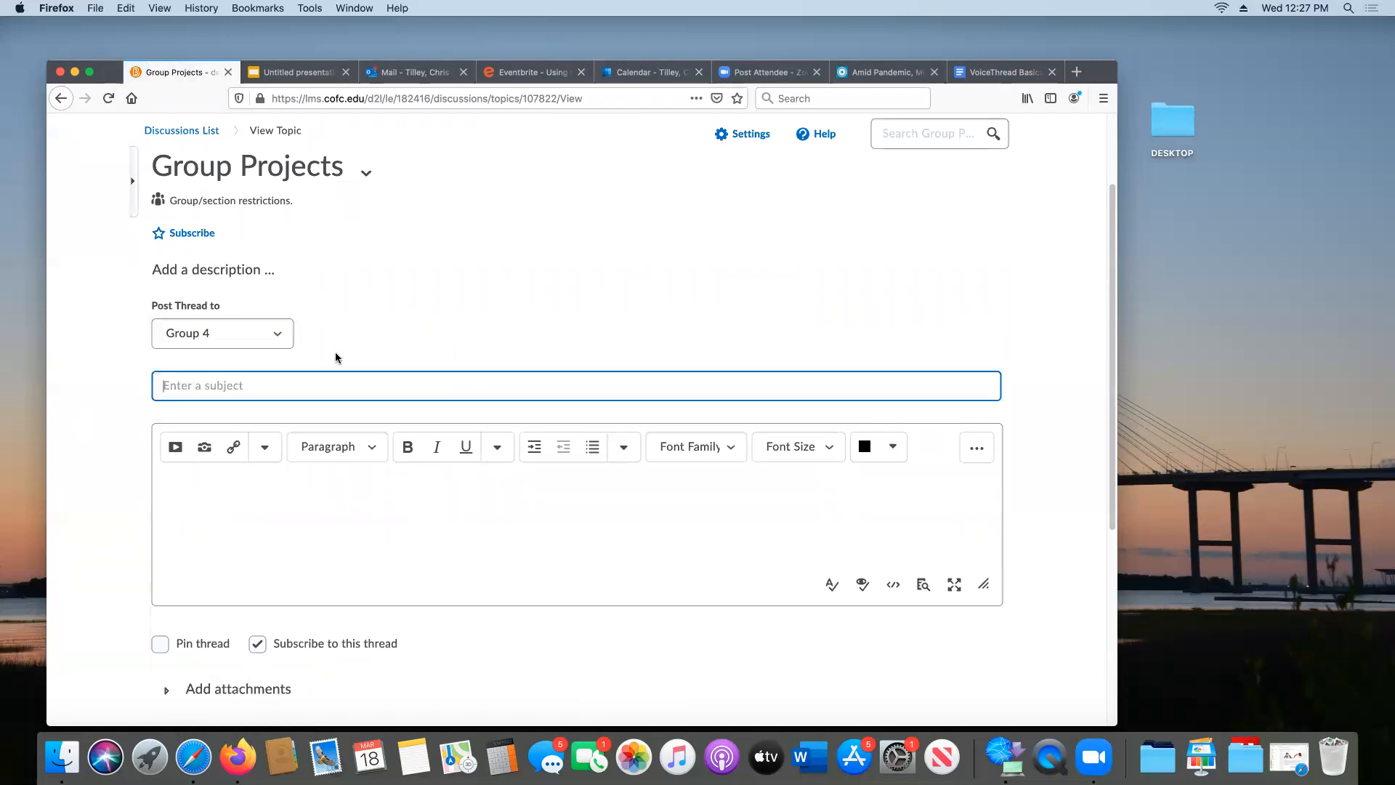
{"action": "type", "text": "Group 4's Discussion page"}
{"action": "left_click", "coordinate": [235, 493]}
{"action": "type", "text": "This is where"}
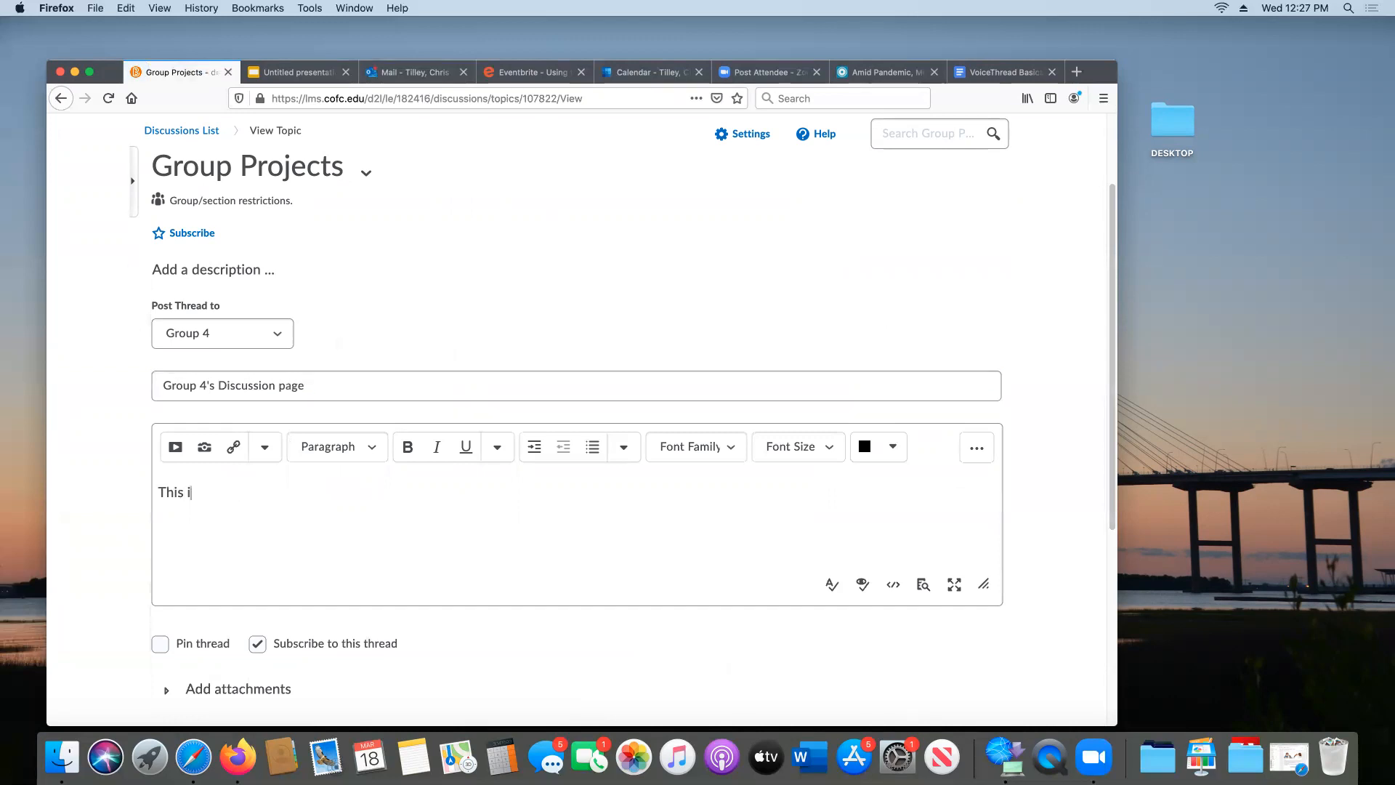
{"action": "type", "text": "G. 4 "}
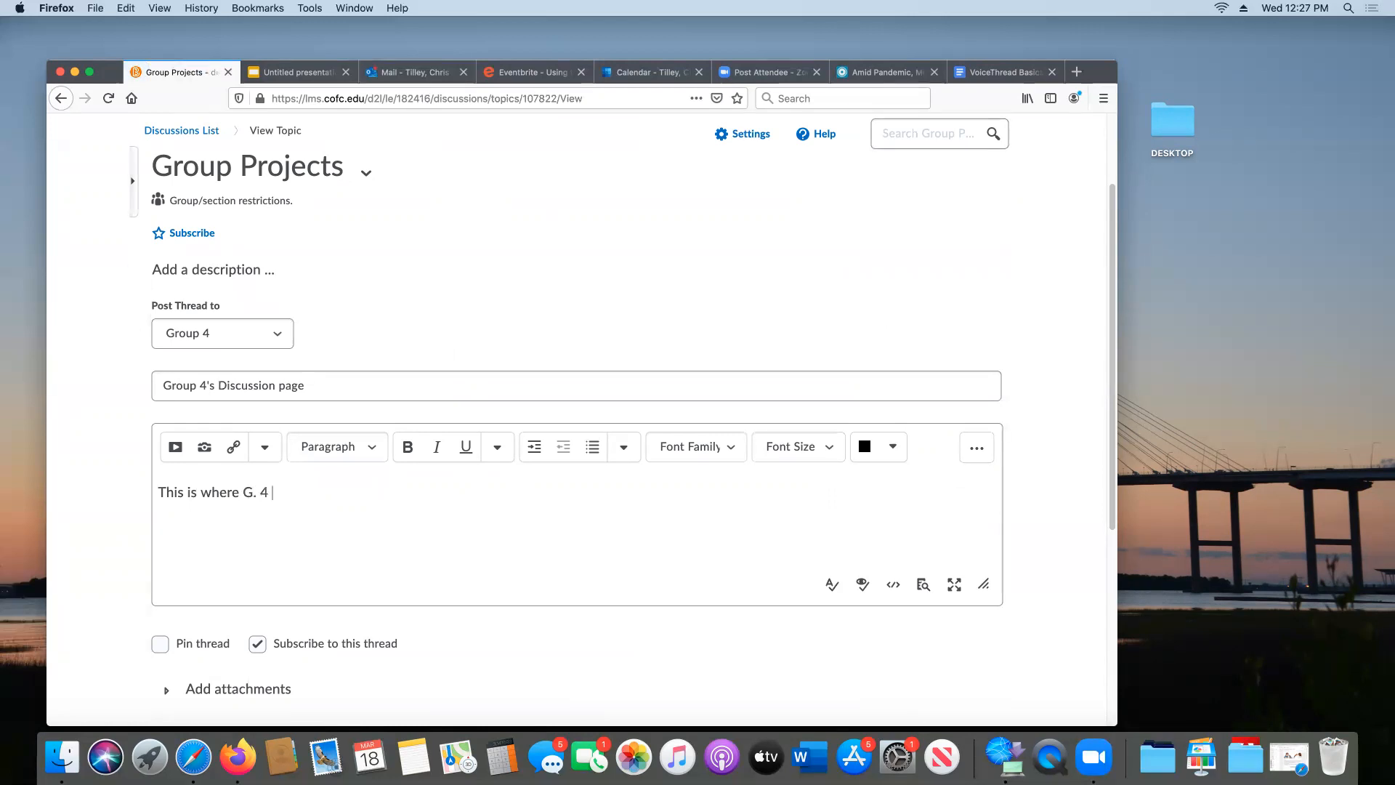
{"action": "type", "text": "can talk about thie"}
{"action": "key", "text": "BackSpace"}
{"action": "key", "text": "BackSpace"}
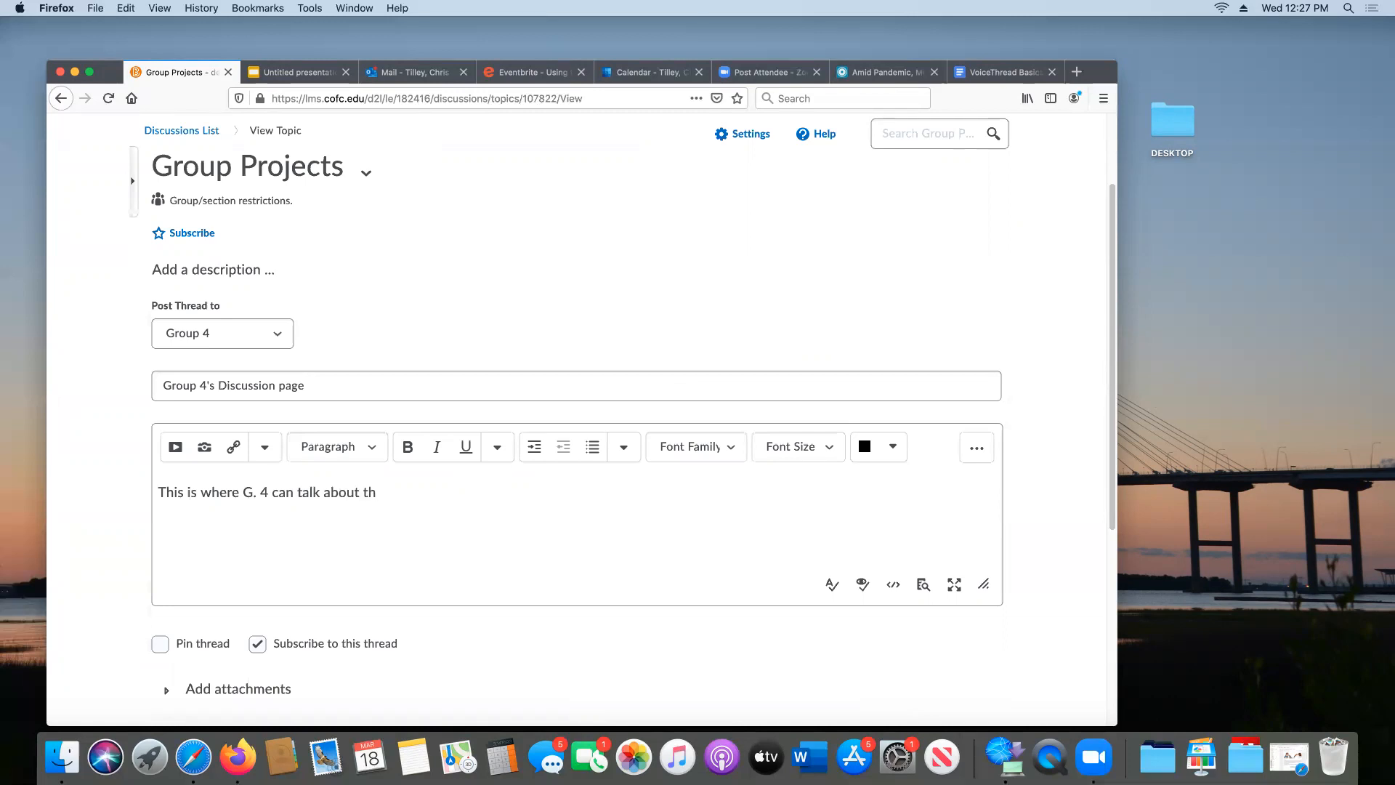
{"action": "type", "text": "eir upcoming presentation."}
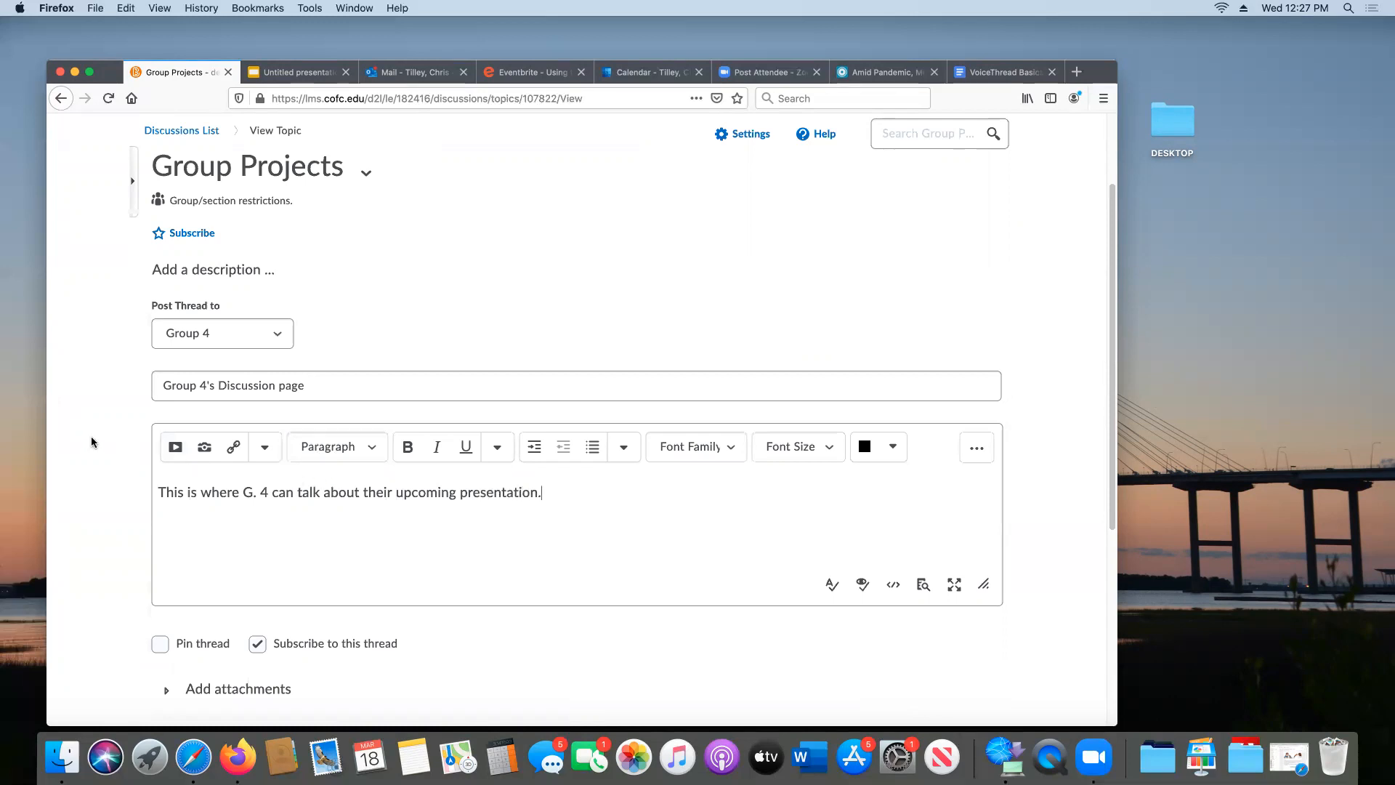
{"action": "scroll", "coordinate": [95, 447], "scroll_direction": "down", "scroll_amount": 5}
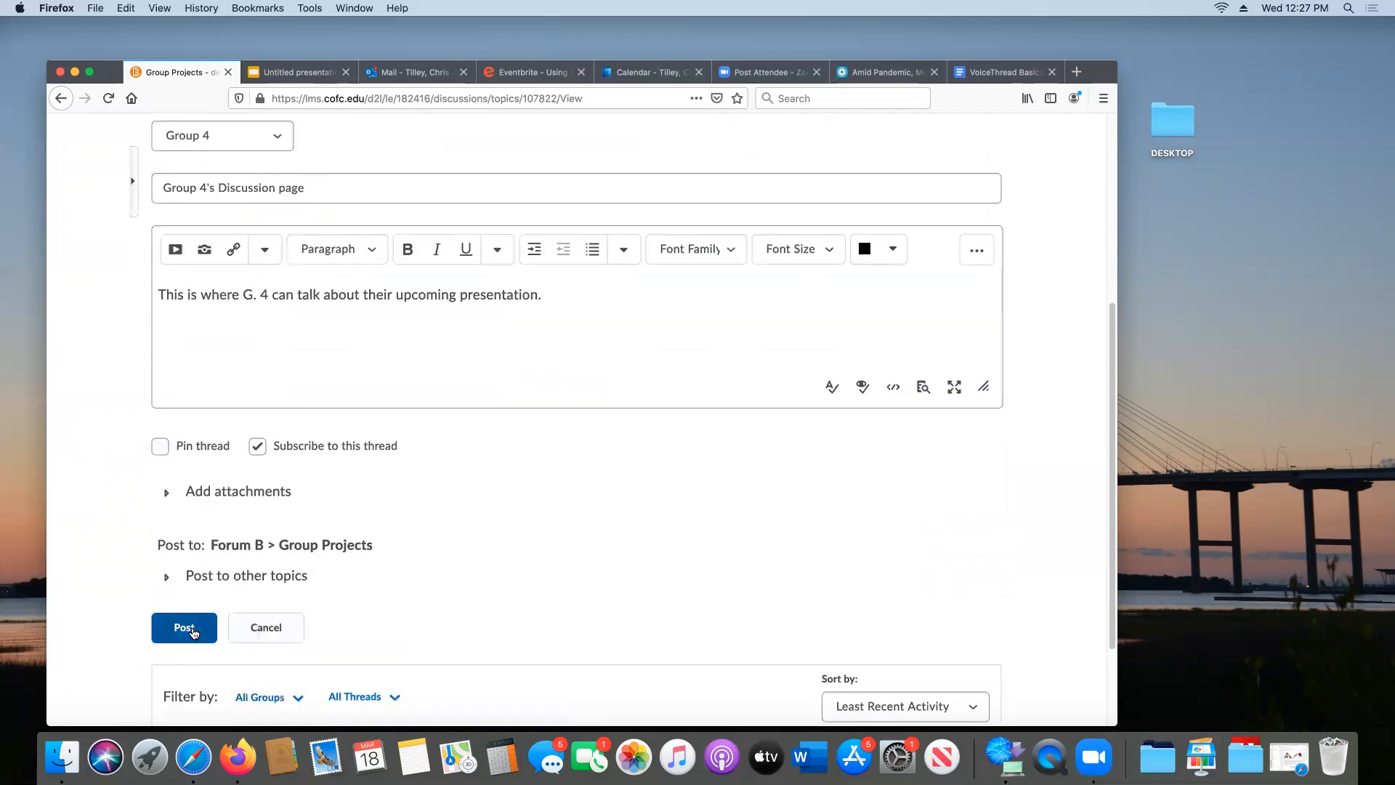
{"action": "left_click", "coordinate": [185, 628]}
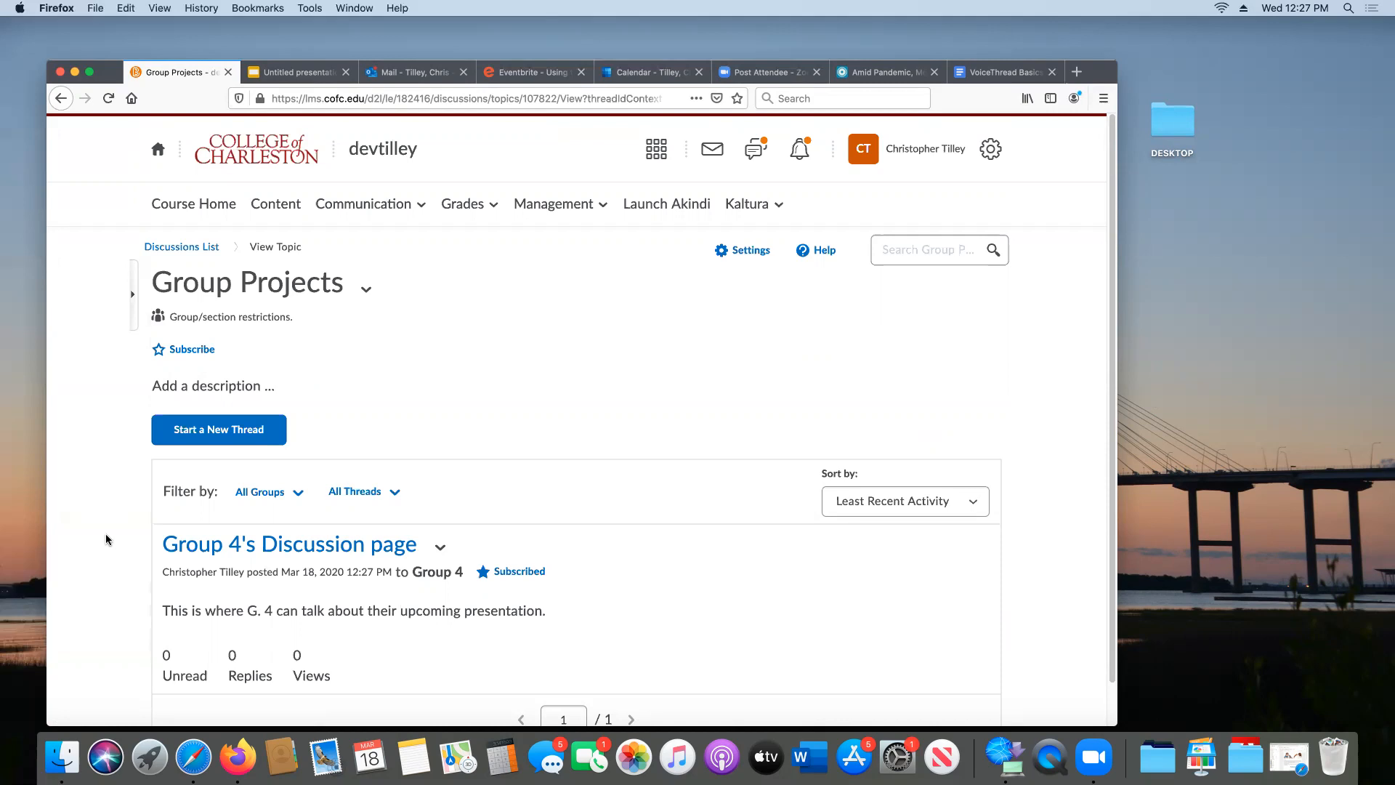
Return to the discussions list and open the Weekly Readings topic under Forum B for editing.
{"action": "scroll", "coordinate": [136, 508], "scroll_direction": "down", "scroll_amount": 1}
{"action": "scroll", "coordinate": [116, 506], "scroll_direction": "up", "scroll_amount": 1}
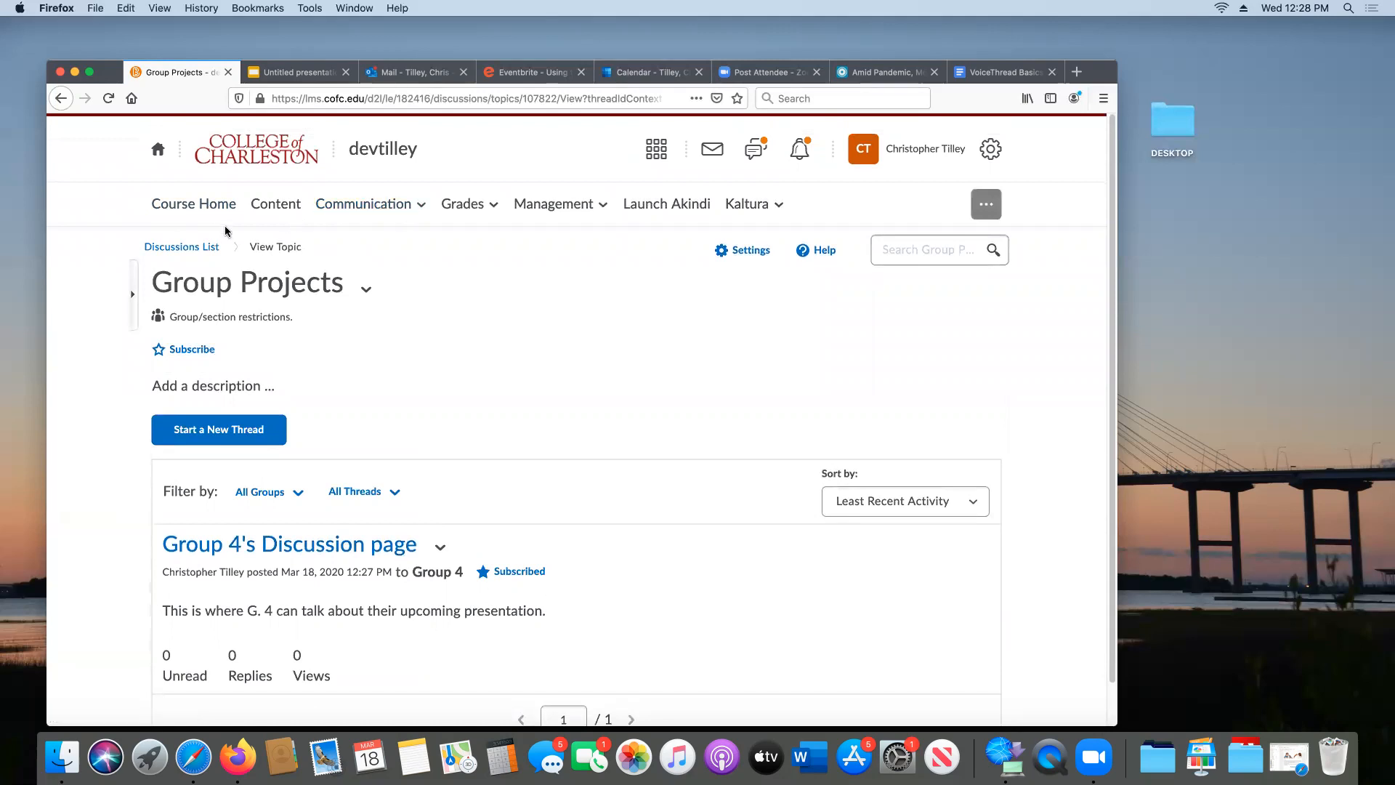
{"action": "left_click", "coordinate": [186, 247]}
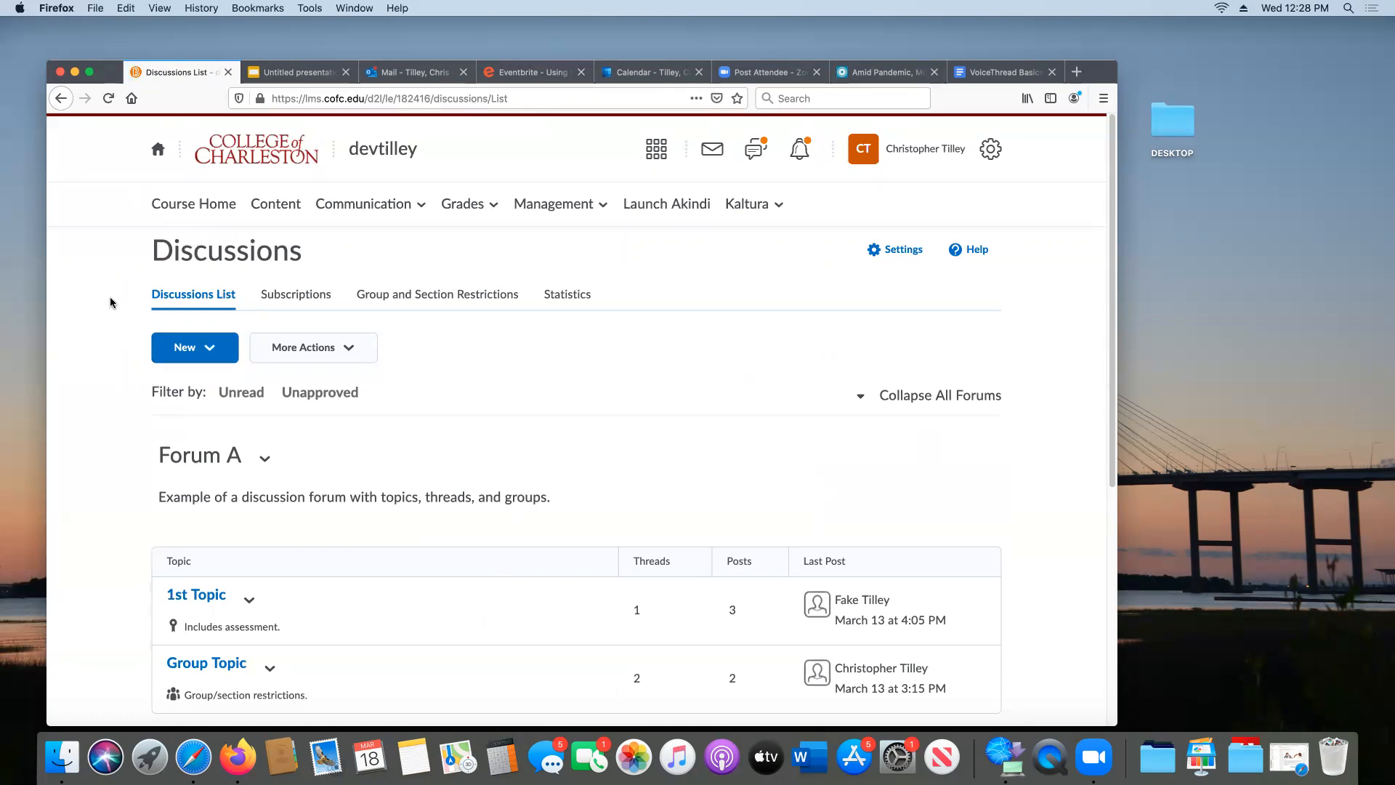
{"action": "scroll", "coordinate": [111, 296], "scroll_direction": "down", "scroll_amount": 3}
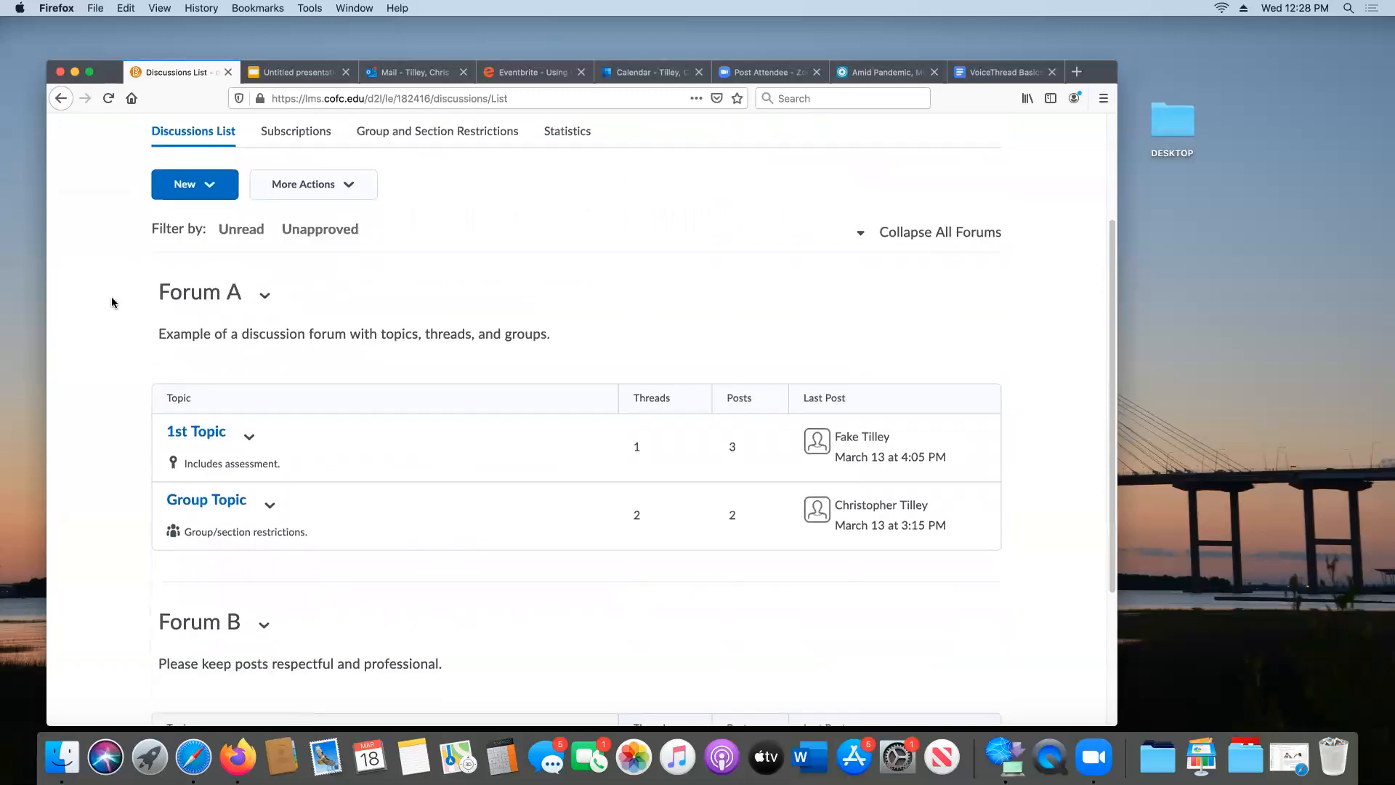
{"action": "scroll", "coordinate": [111, 298], "scroll_direction": "down", "scroll_amount": 3}
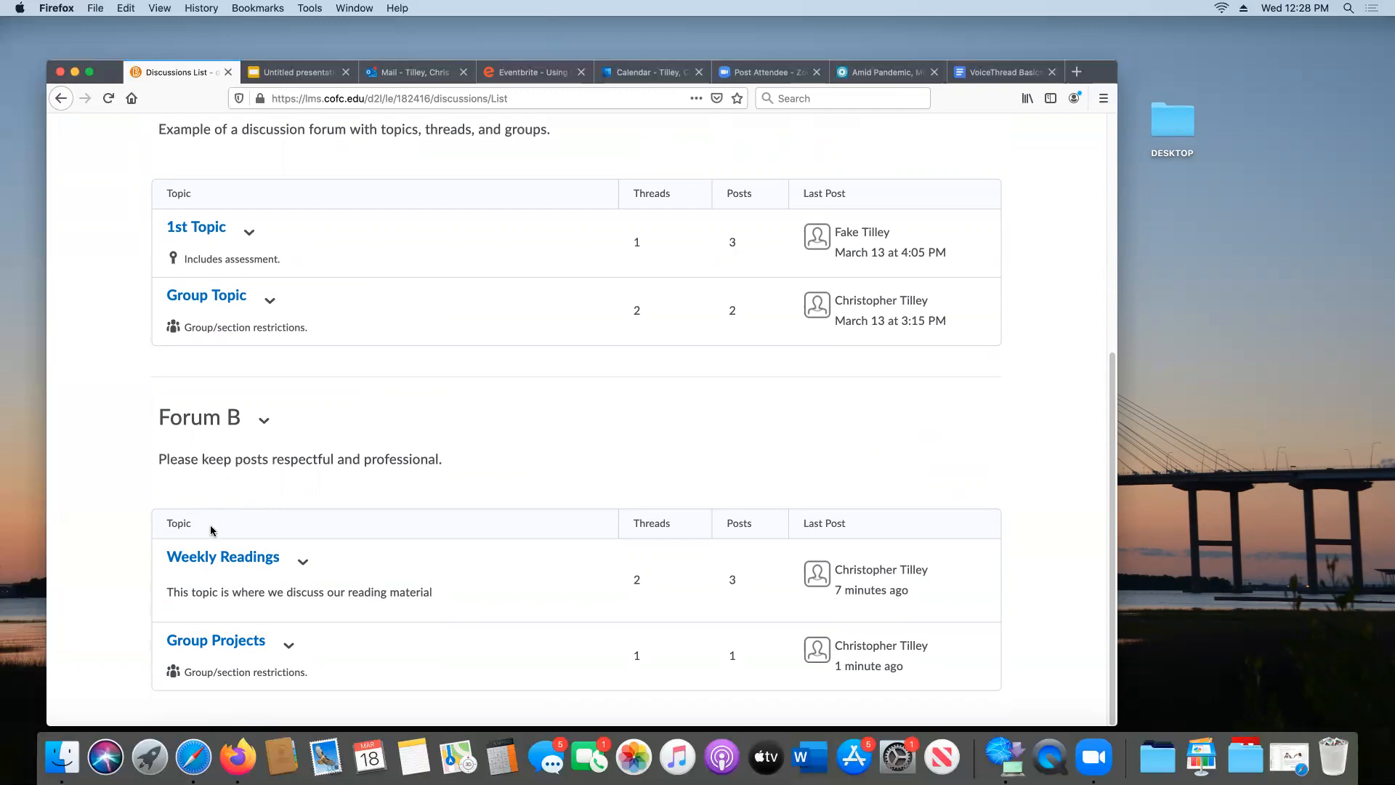
{"action": "left_click", "coordinate": [230, 556]}
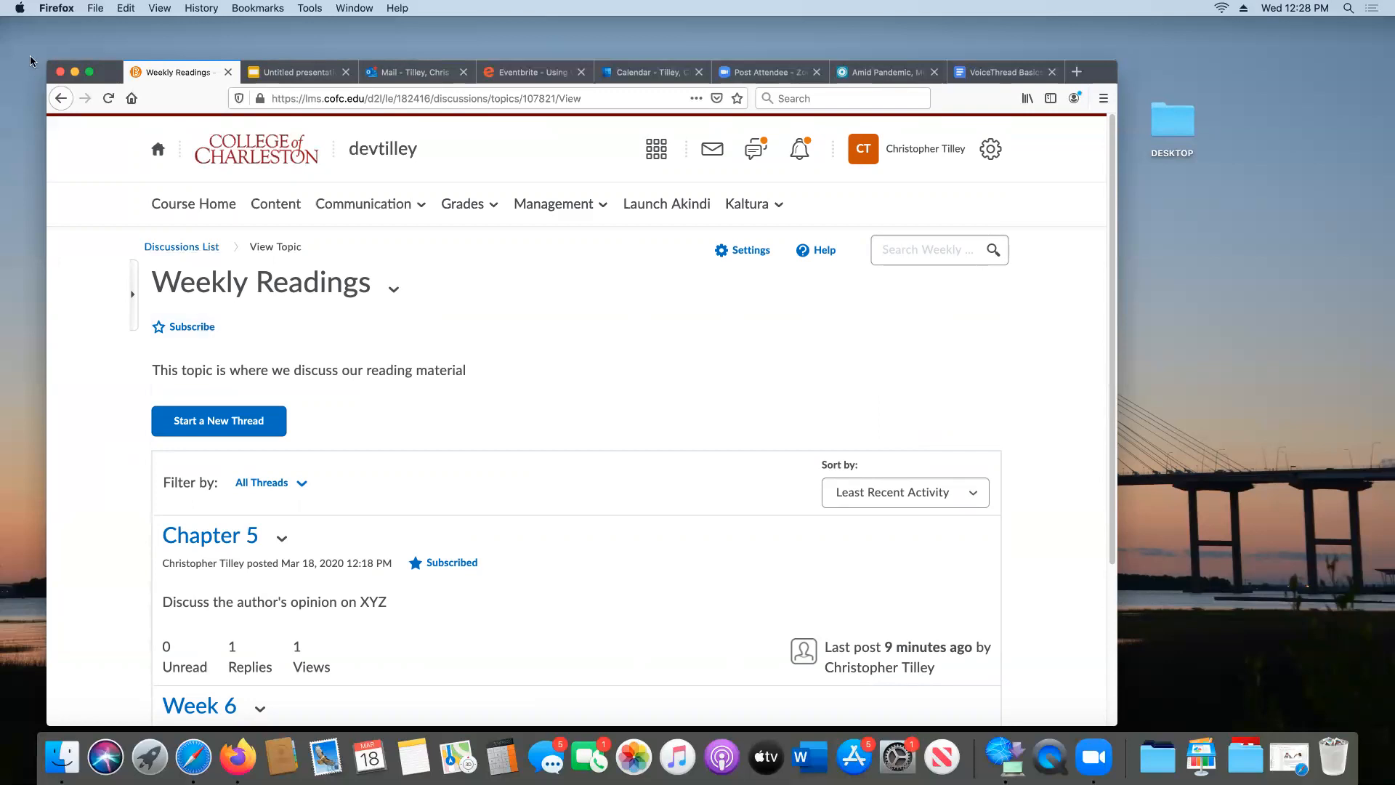
{"action": "left_click", "coordinate": [61, 99]}
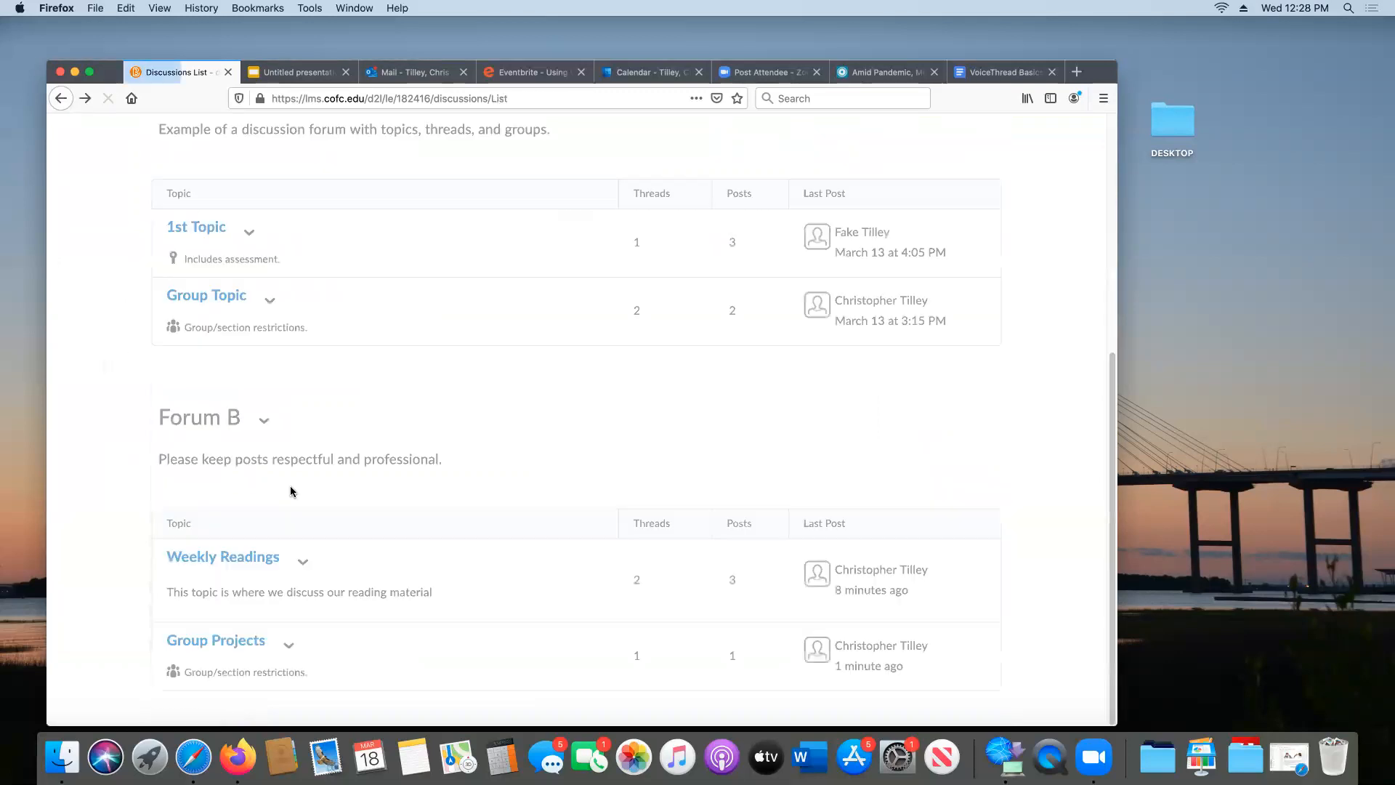
{"action": "left_click", "coordinate": [304, 561]}
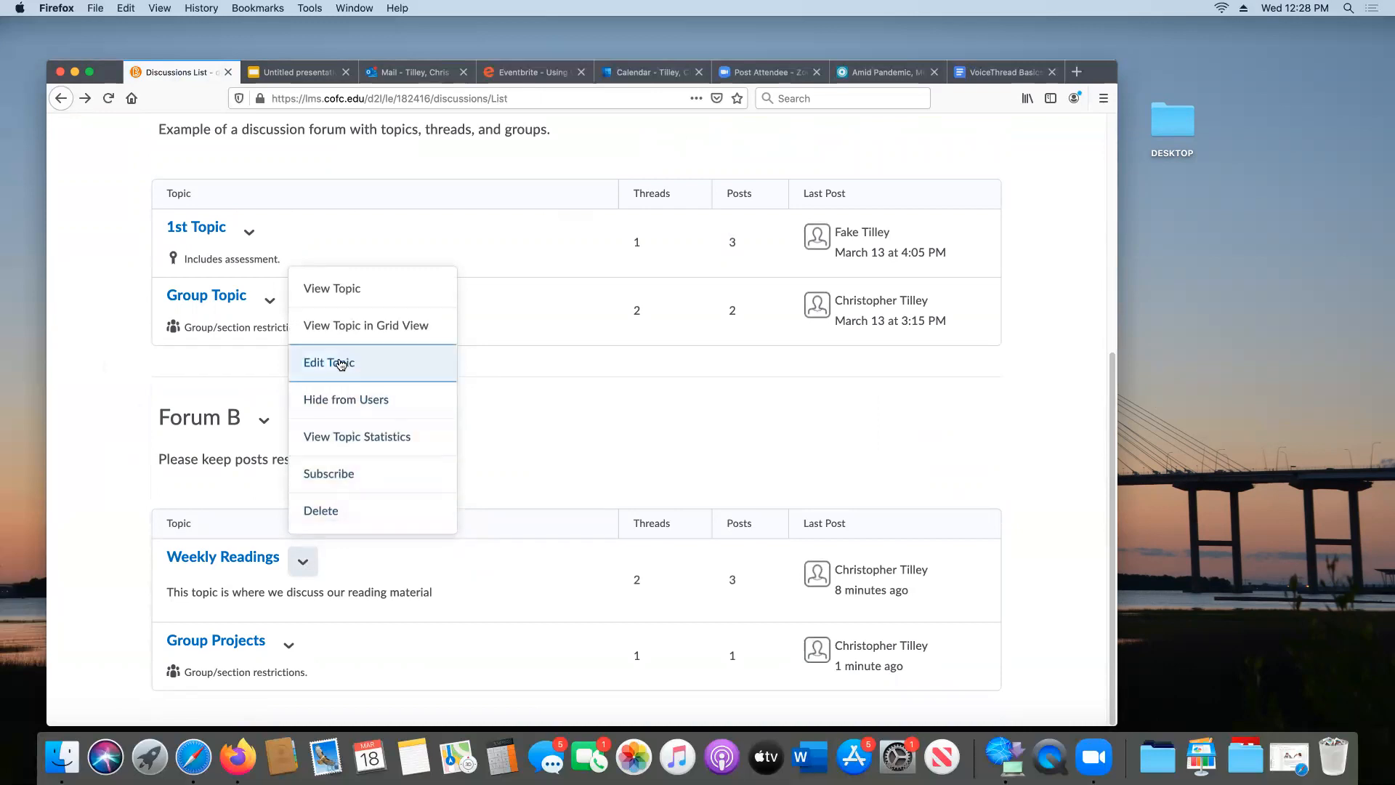
{"action": "left_click", "coordinate": [344, 365]}
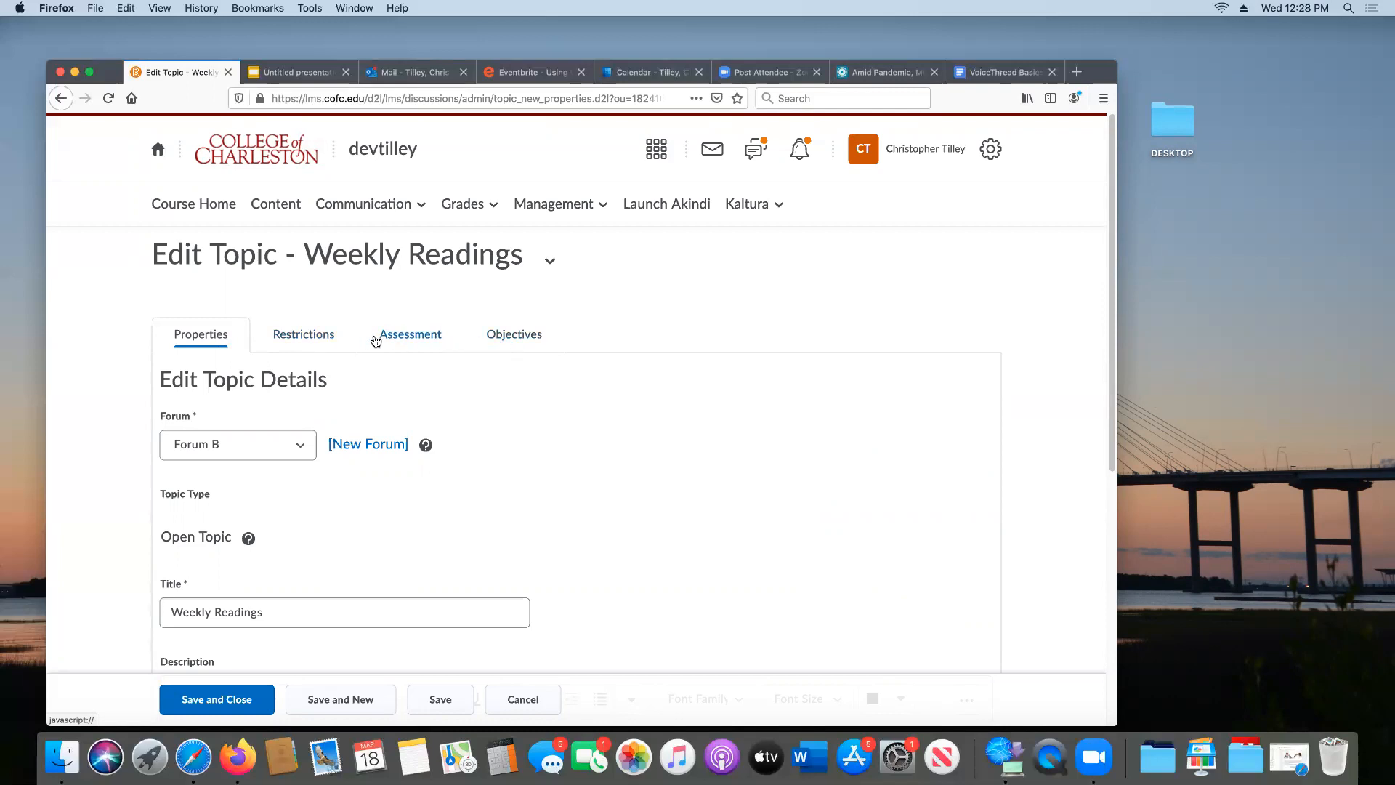
Review the Weekly Readings topic's restrictions, including its visibility, availability dates, locking options and release conditions.
{"action": "left_click", "coordinate": [314, 339]}
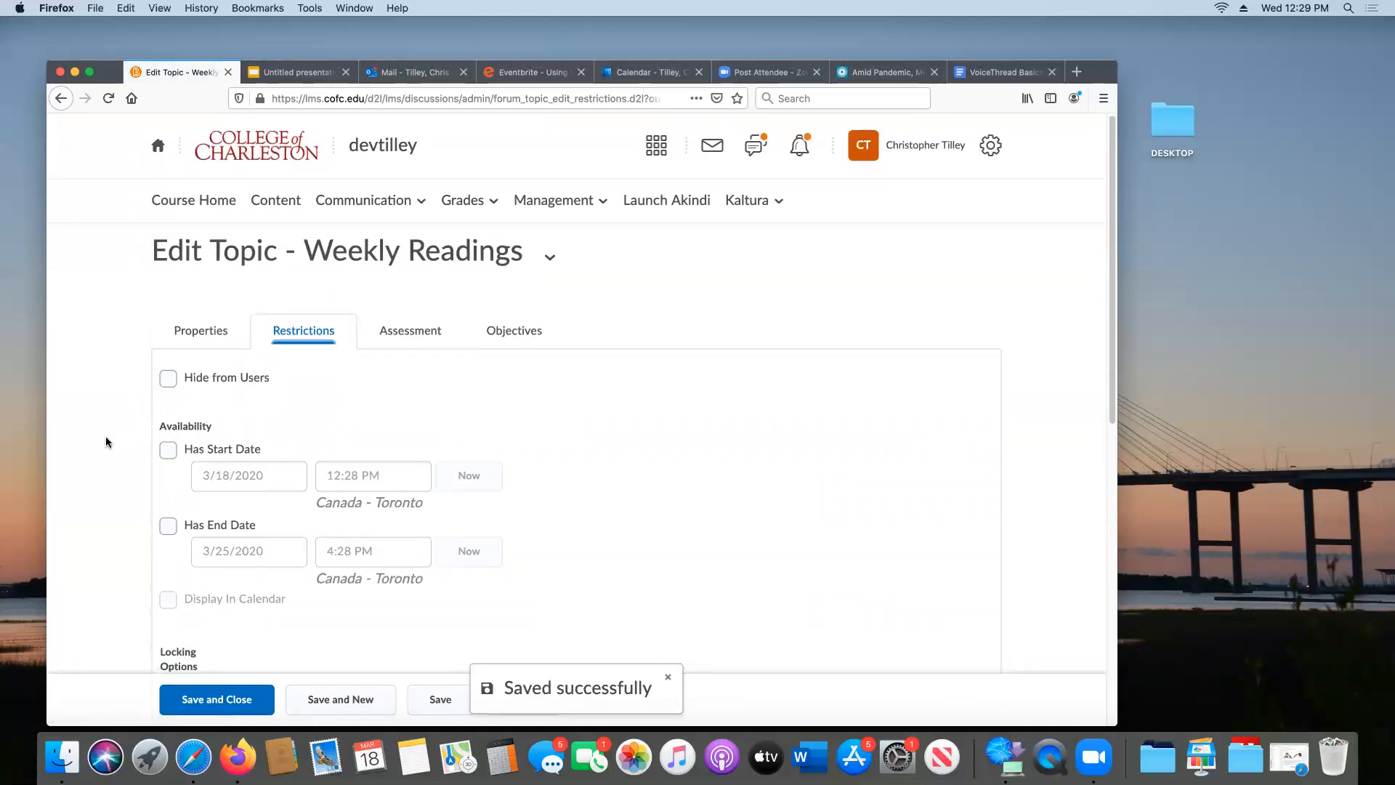
{"action": "scroll", "coordinate": [106, 442], "scroll_direction": "down", "scroll_amount": 10}
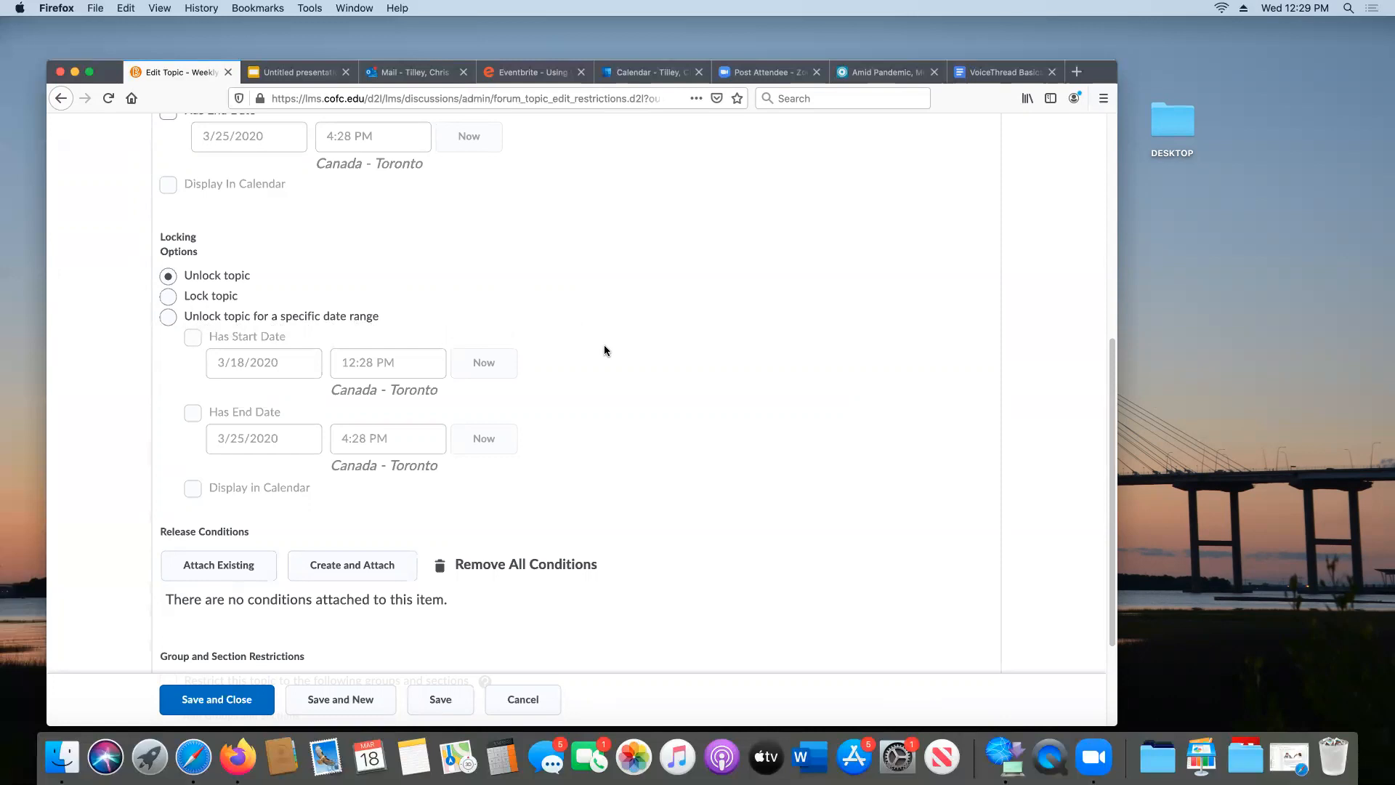
{"action": "scroll", "coordinate": [604, 355], "scroll_direction": "up", "scroll_amount": 3}
{"action": "scroll", "coordinate": [604, 360], "scroll_direction": "up", "scroll_amount": 1}
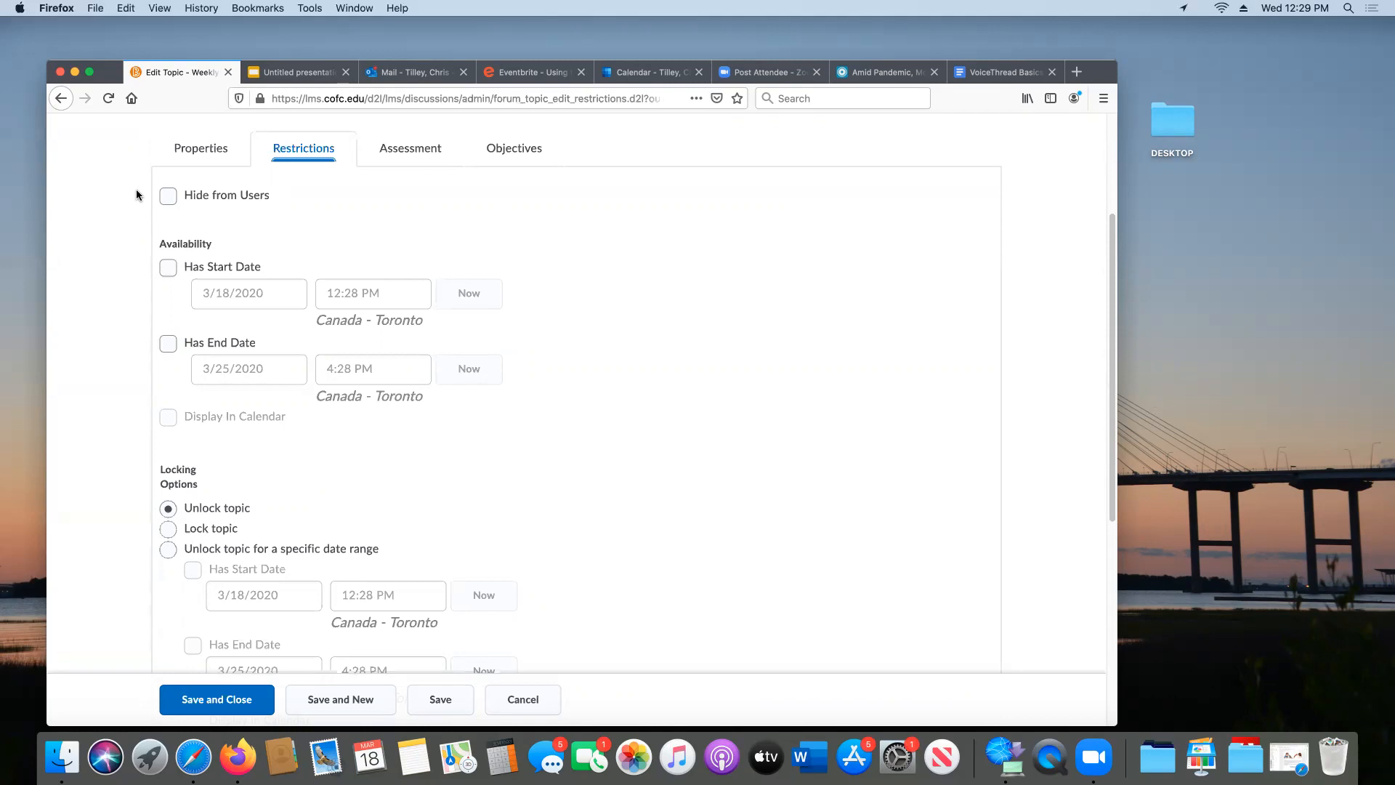
{"action": "scroll", "coordinate": [132, 231], "scroll_direction": "down", "scroll_amount": 5}
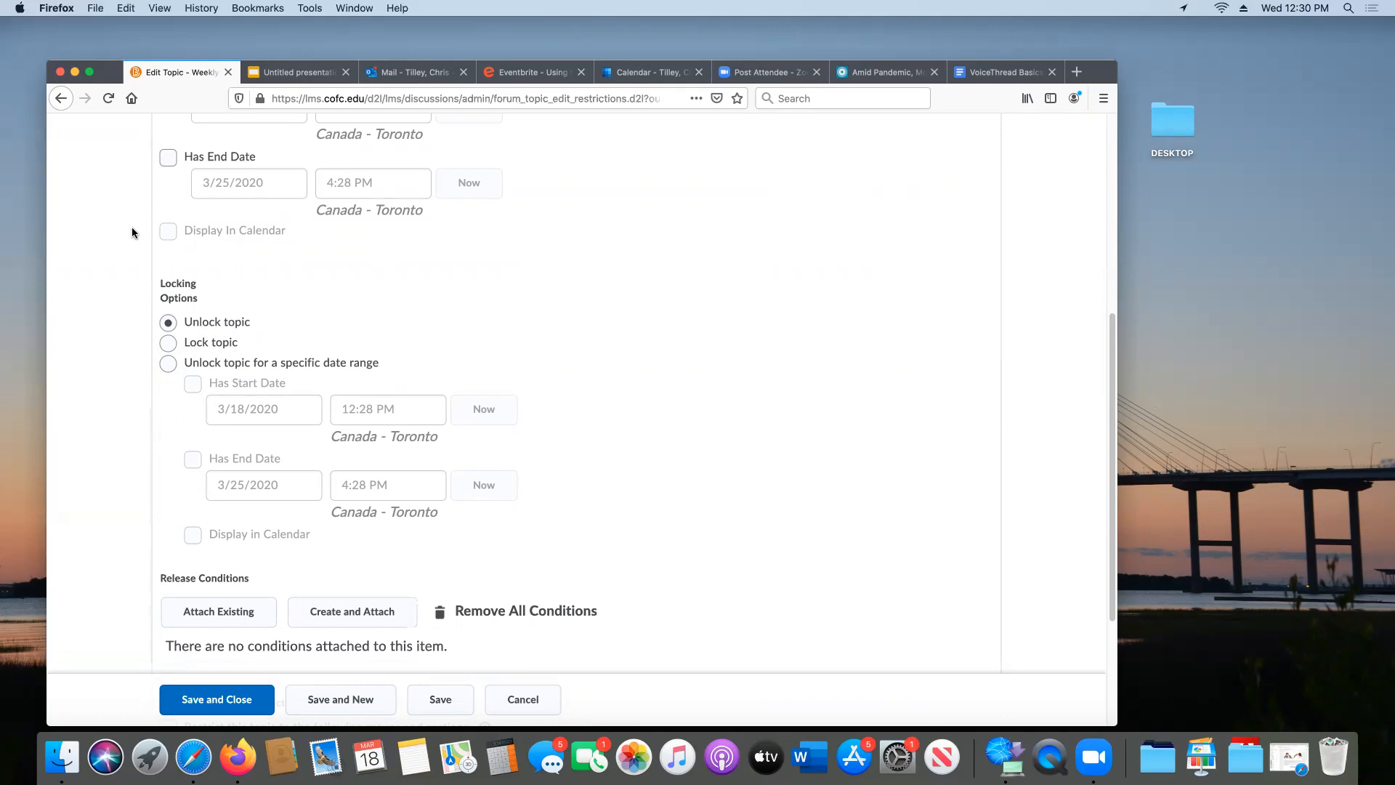
{"action": "scroll", "coordinate": [113, 295], "scroll_direction": "up", "scroll_amount": 3}
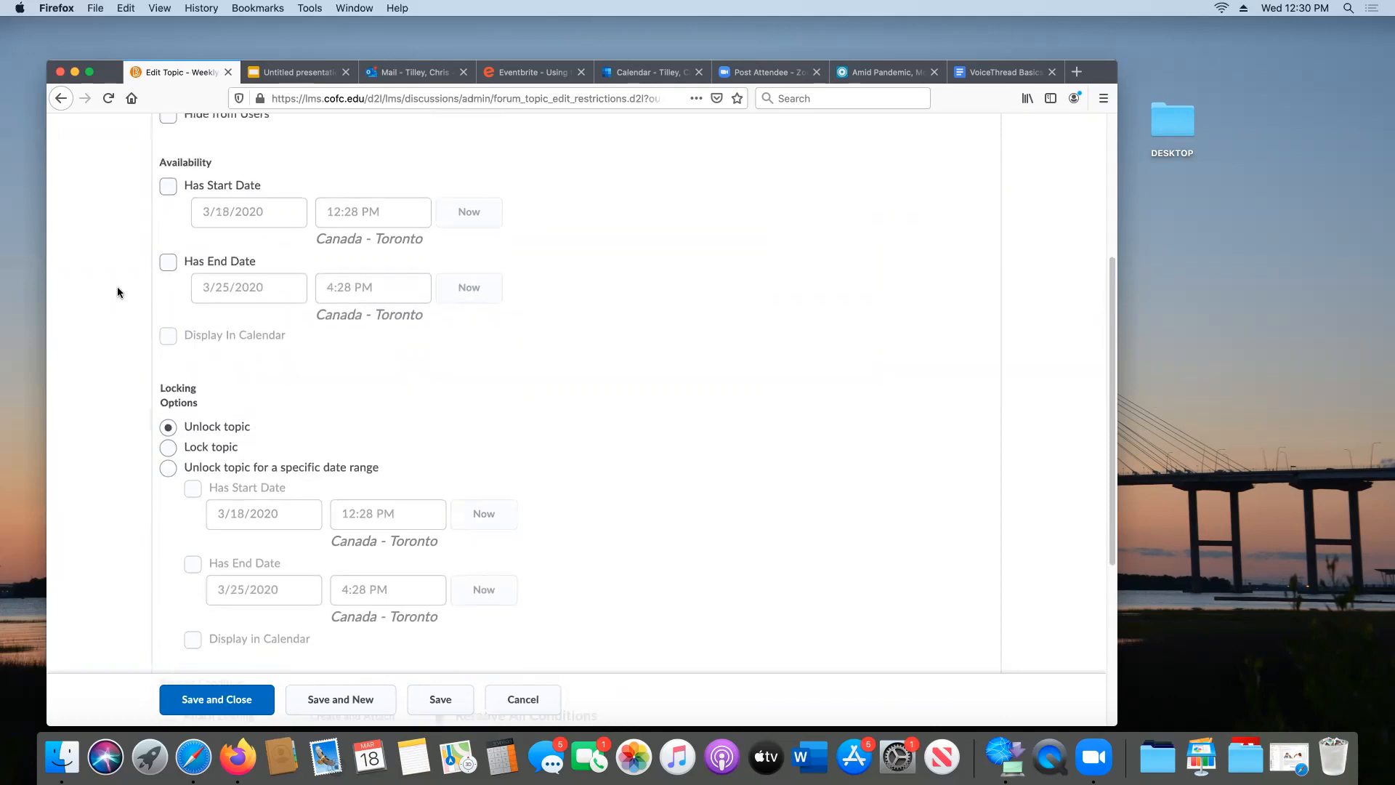
{"action": "scroll", "coordinate": [113, 292], "scroll_direction": "up", "scroll_amount": 5}
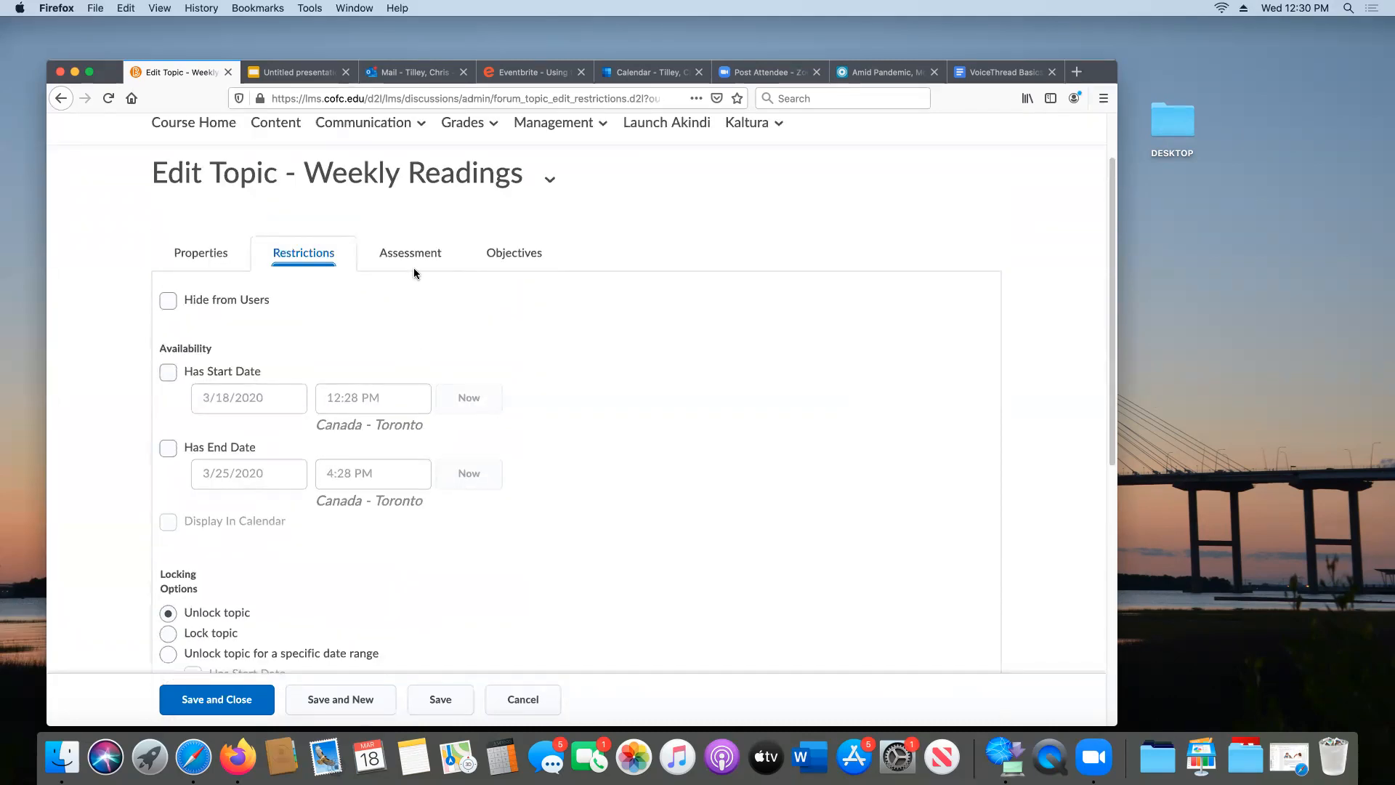
Open the Weekly Readings topic's assessment settings and view the existing grade items and the form for a new grade item.
{"action": "left_click", "coordinate": [416, 257]}
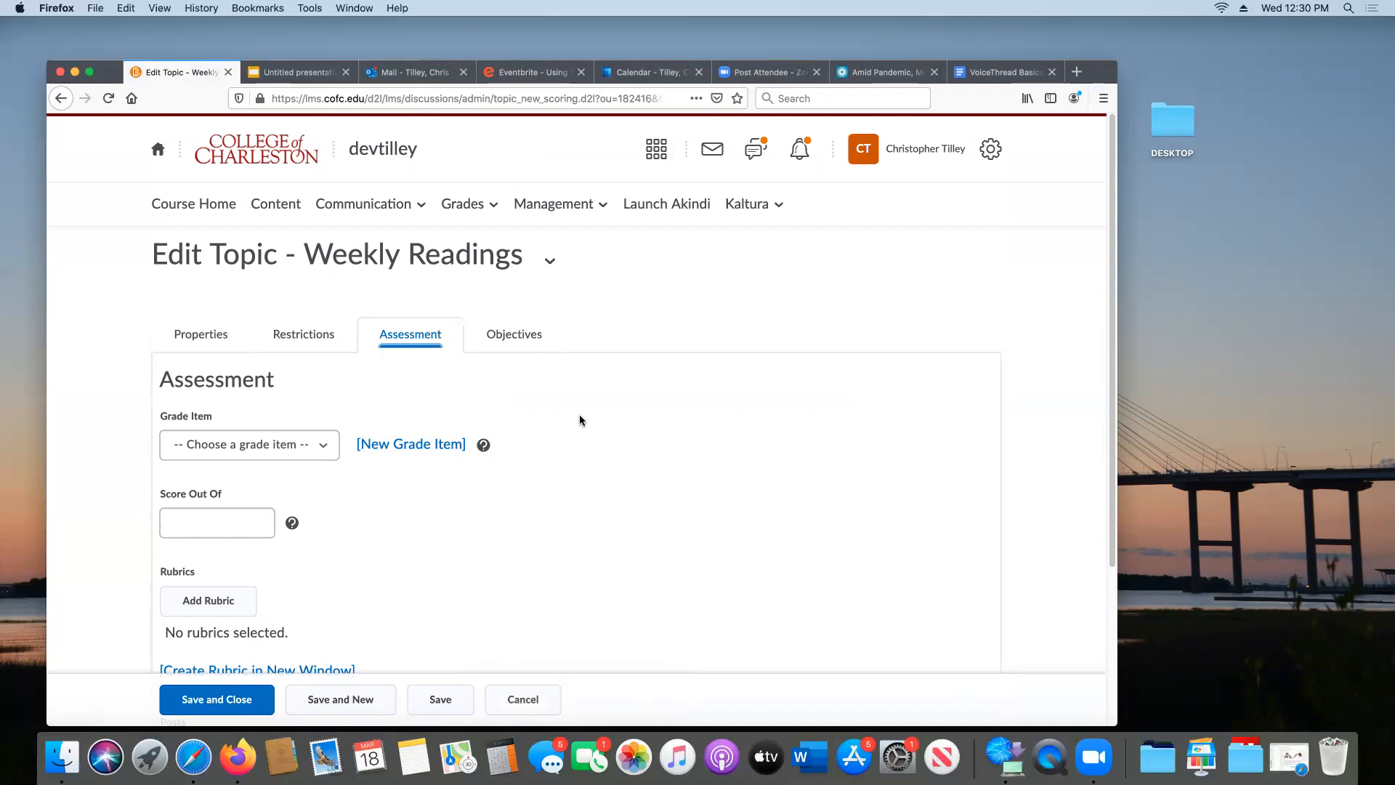
{"action": "scroll", "coordinate": [578, 417], "scroll_direction": "down", "scroll_amount": 2}
{"action": "left_click", "coordinate": [321, 385]}
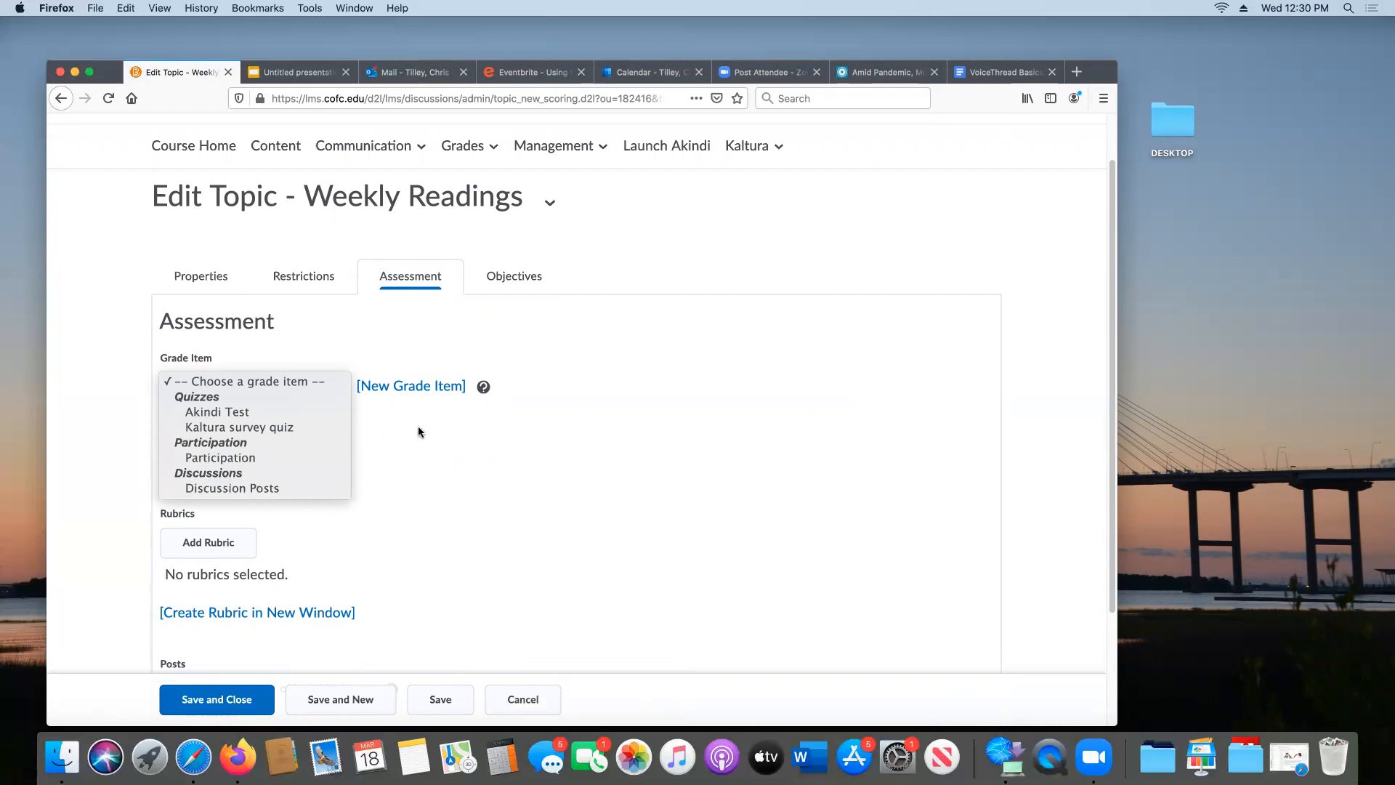
{"action": "left_click", "coordinate": [402, 396]}
{"action": "left_click", "coordinate": [396, 388]}
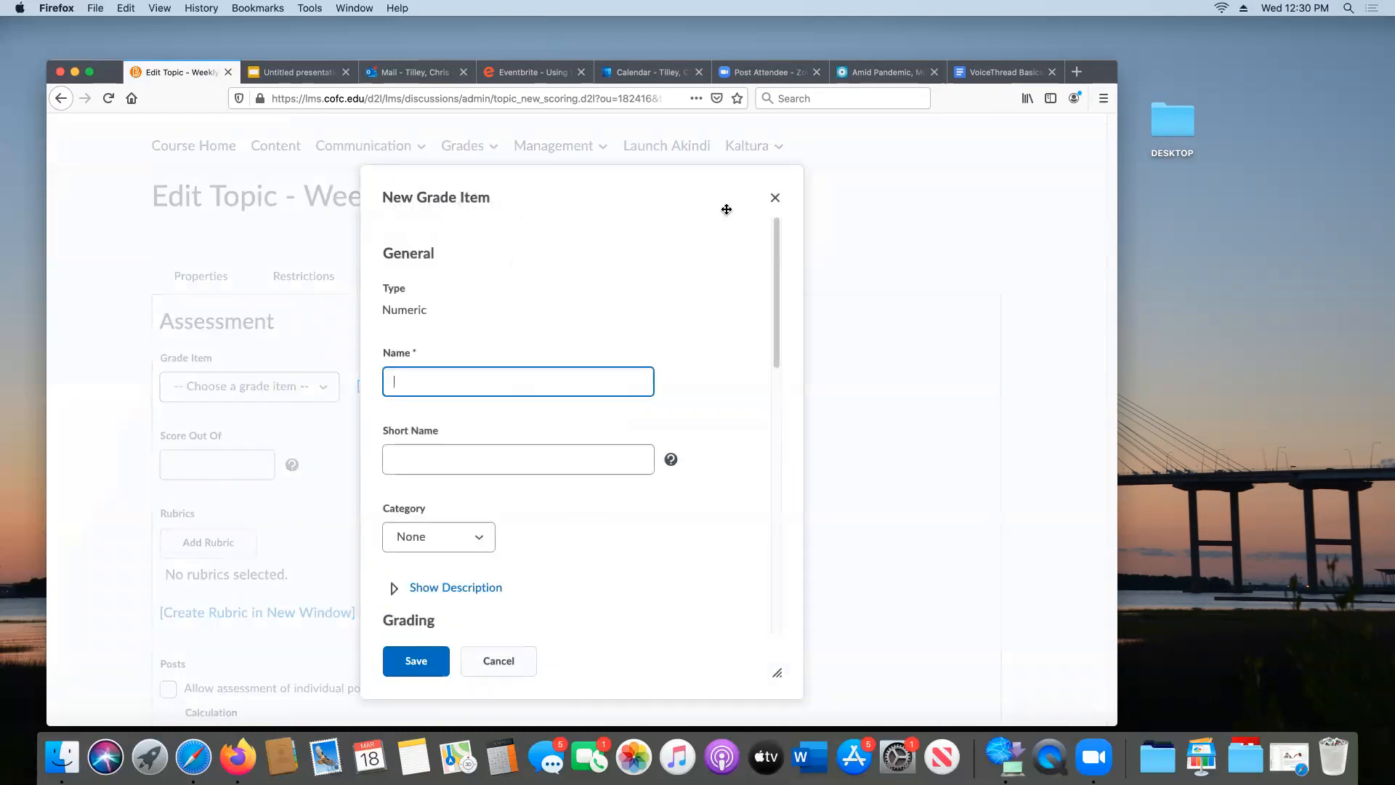
{"action": "left_click", "coordinate": [775, 200]}
Set the Weekly Readings topic to be scored out of 5, and save and close the topic.
{"action": "left_click", "coordinate": [237, 465]}
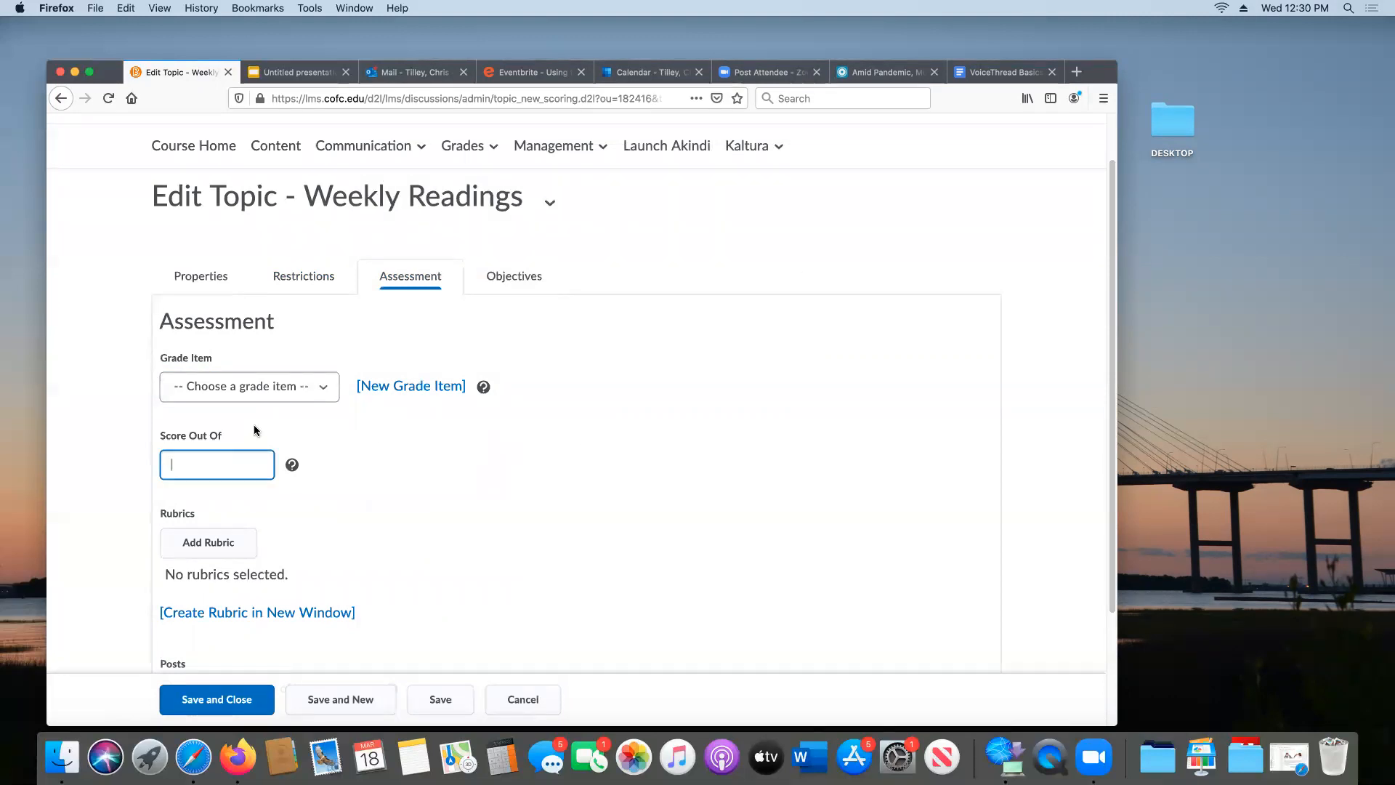
{"action": "type", "text": "5"}
{"action": "scroll", "coordinate": [521, 493], "scroll_direction": "down", "scroll_amount": 3}
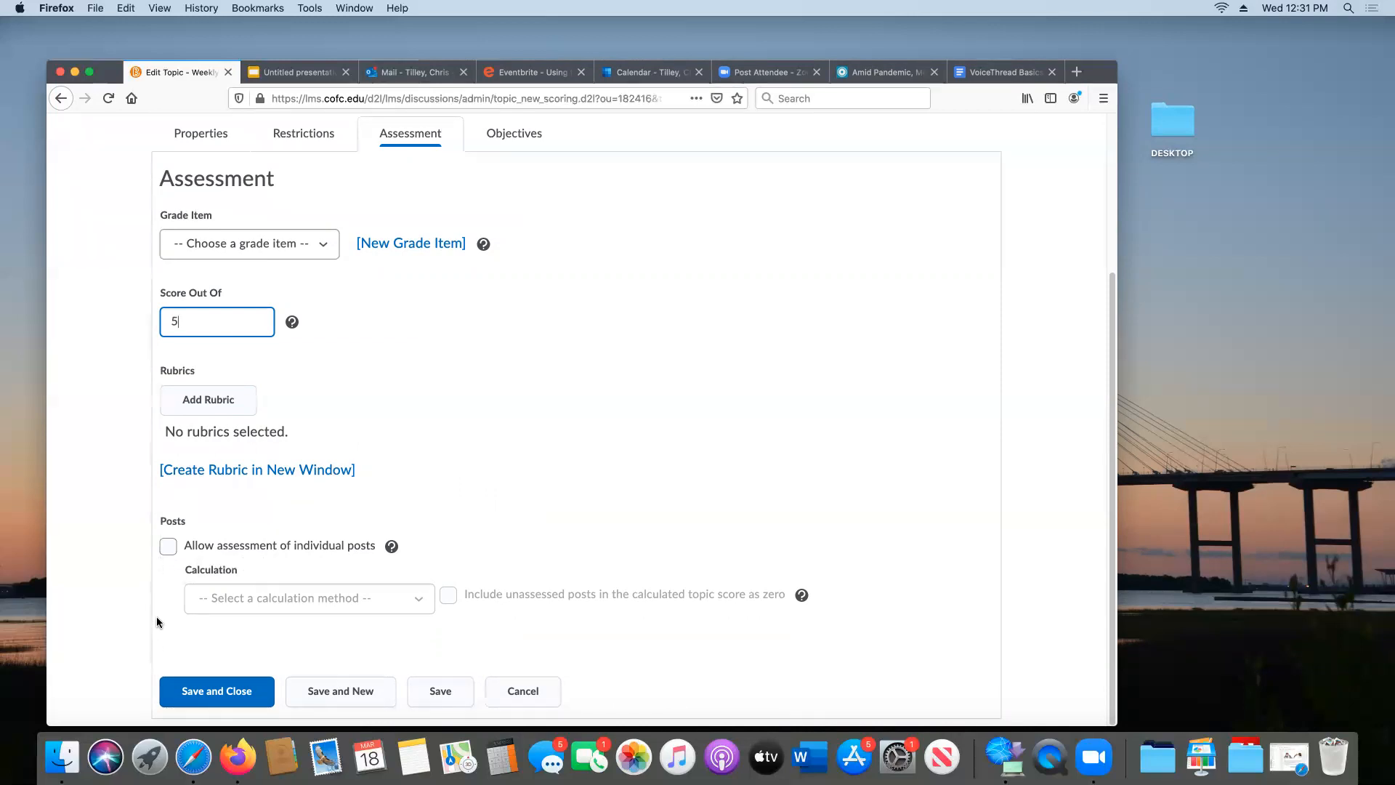
{"action": "left_click", "coordinate": [224, 693]}
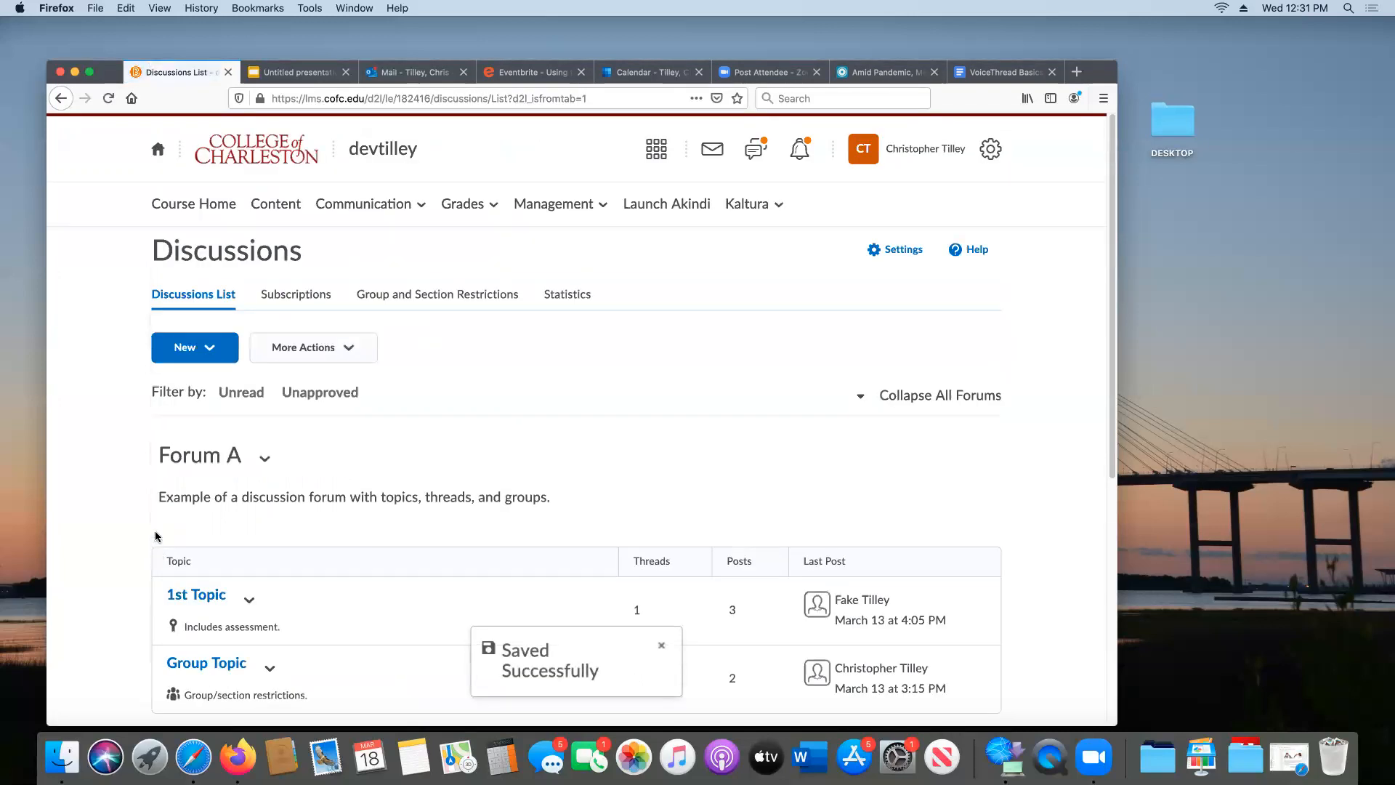
Start assessing the Weekly Readings topic in Forum B and open the first listed student's topic score.
{"action": "scroll", "coordinate": [156, 534], "scroll_direction": "down", "scroll_amount": 10}
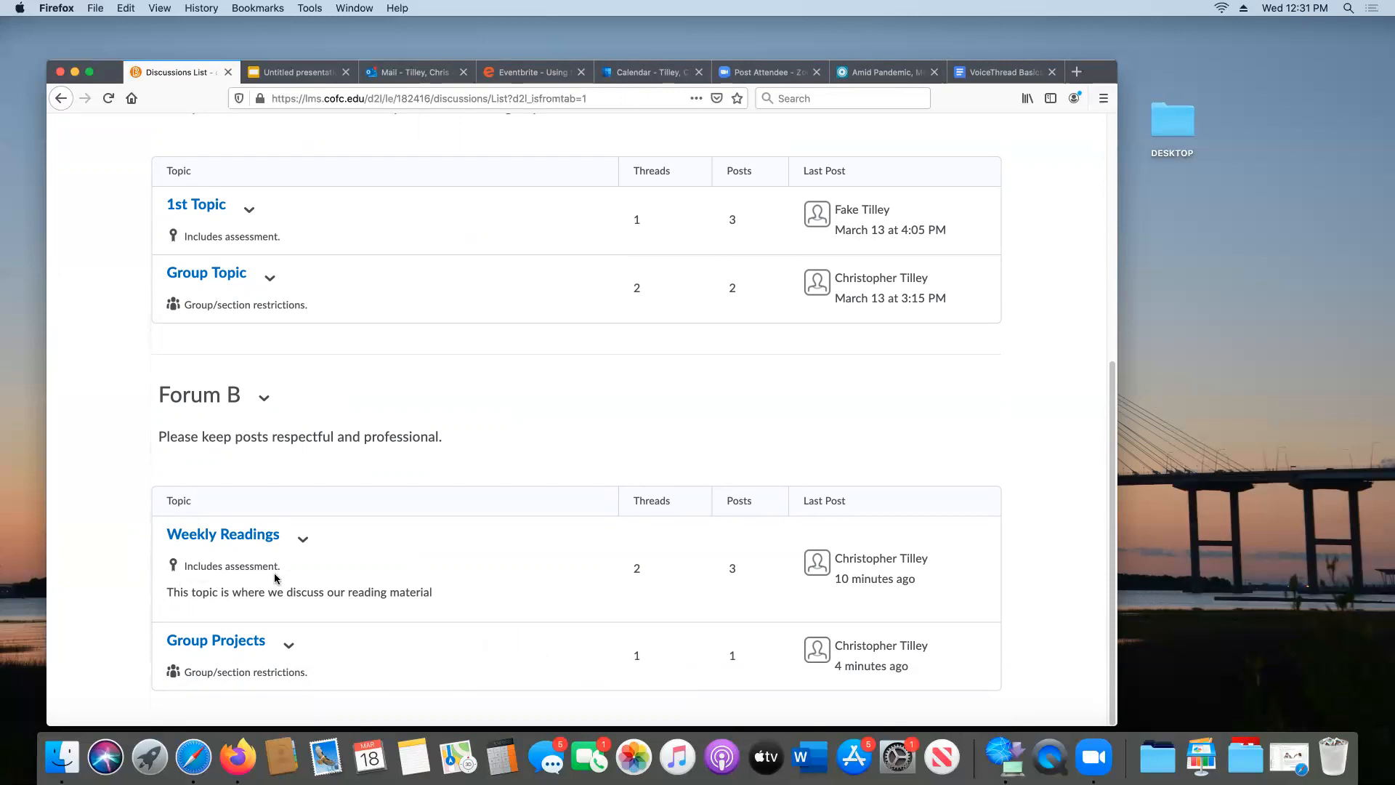
{"action": "left_click", "coordinate": [303, 540]}
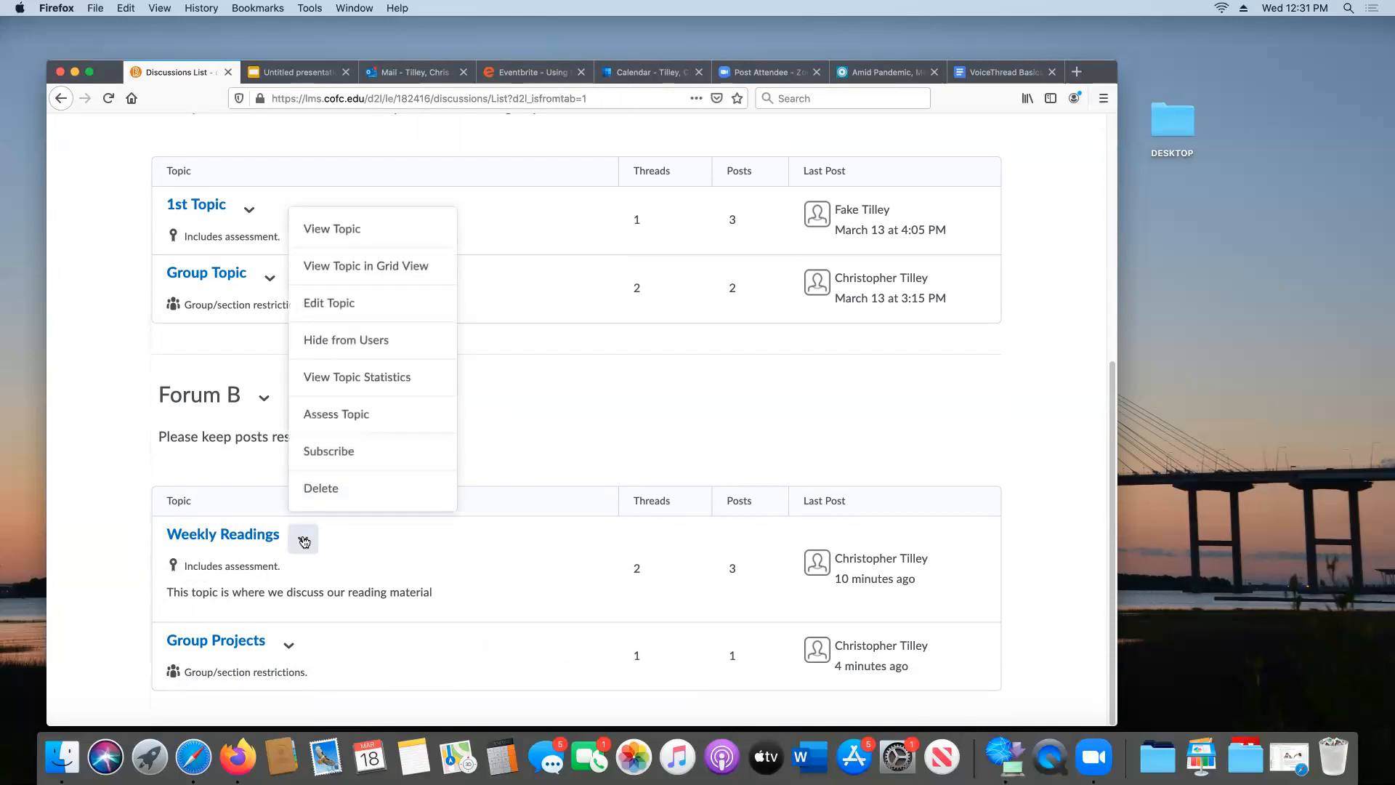
{"action": "left_click", "coordinate": [356, 414]}
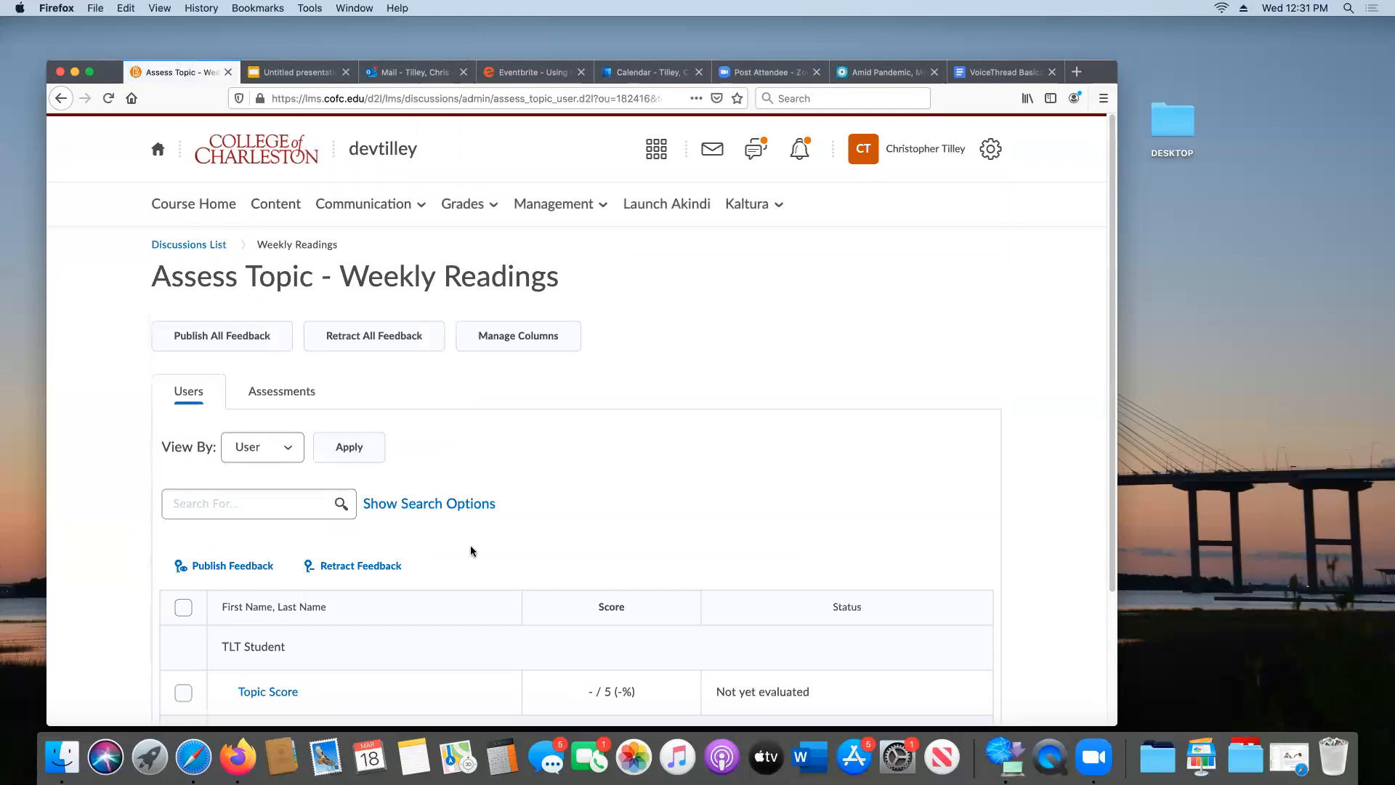
{"action": "scroll", "coordinate": [503, 531], "scroll_direction": "down", "scroll_amount": 3}
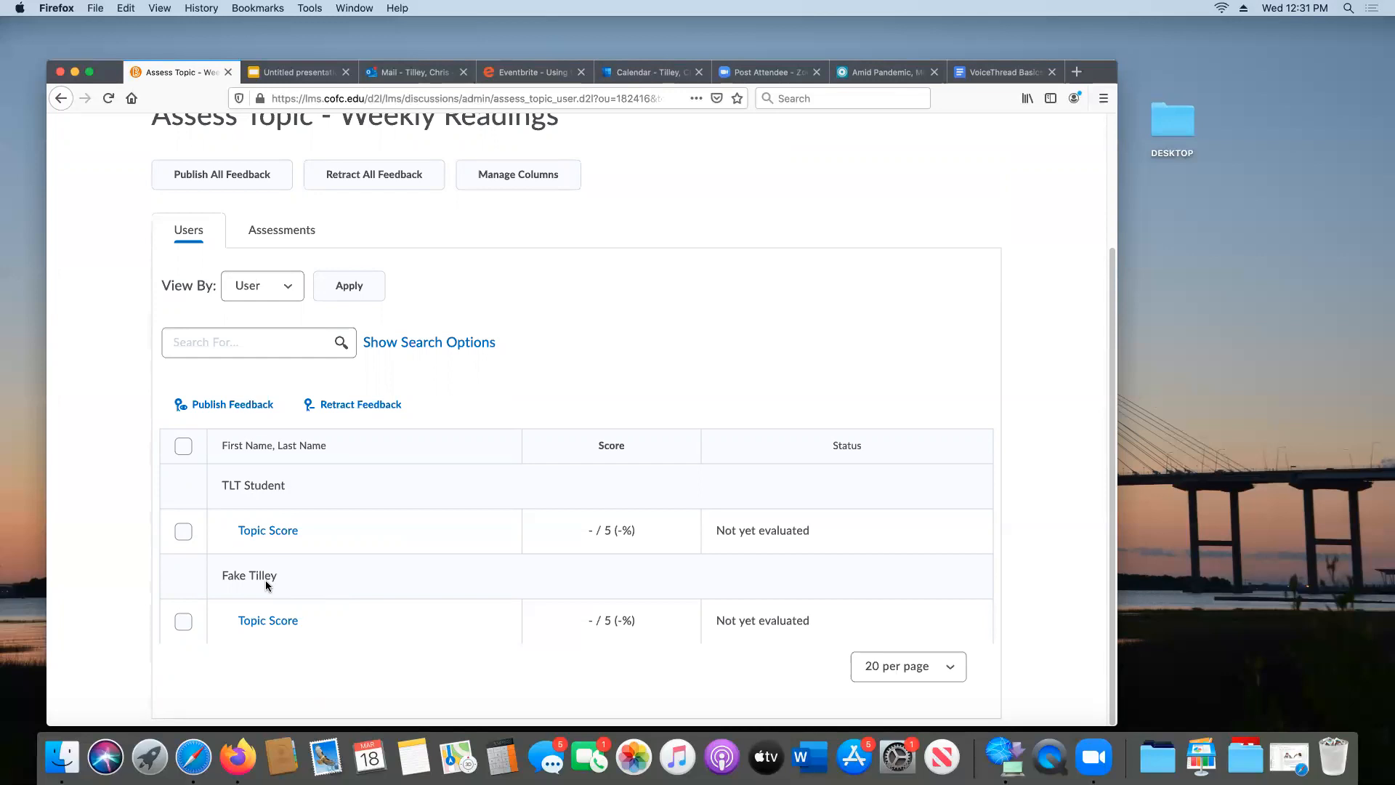
{"action": "left_click", "coordinate": [277, 532]}
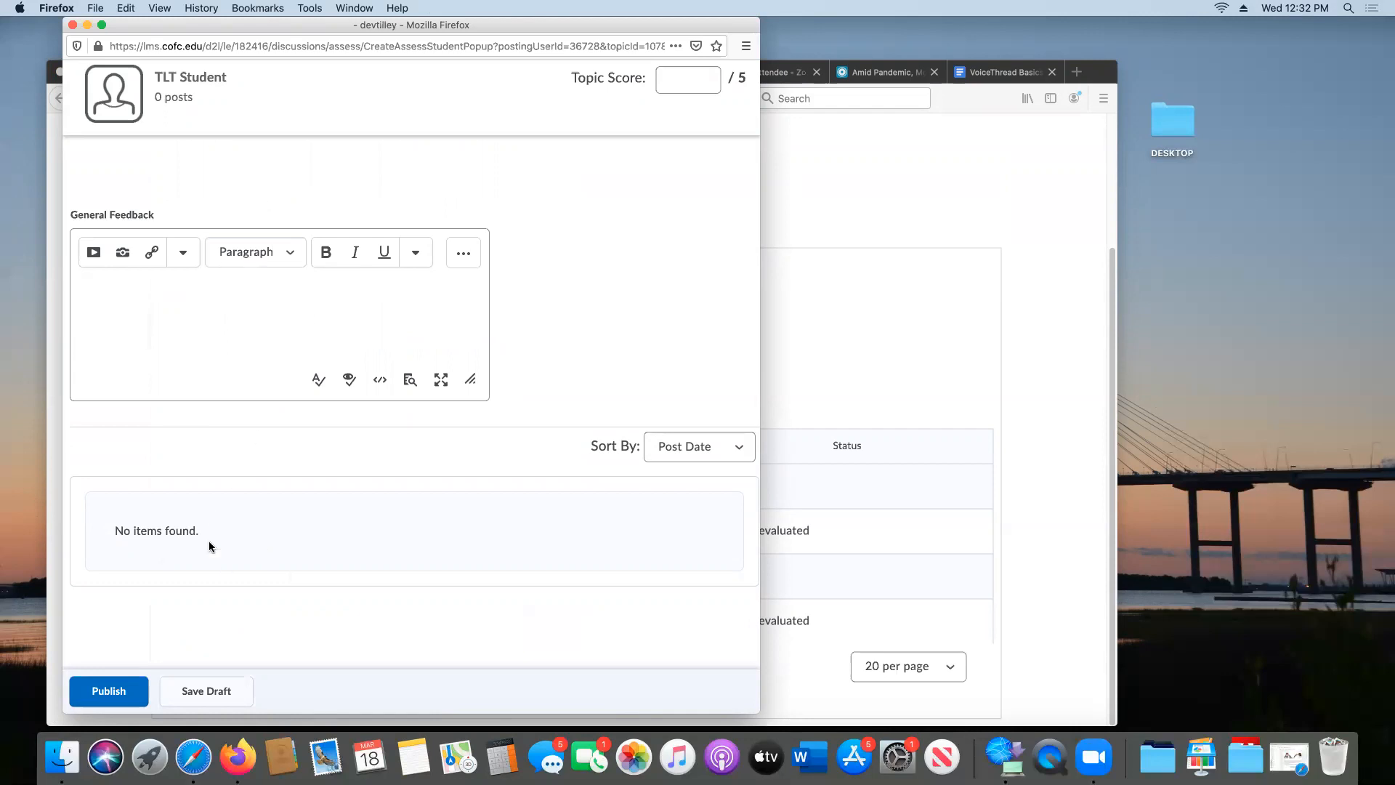
Give the student a topic score of 4 with the general feedback "Nice job" and publish the evaluation.
{"action": "left_click", "coordinate": [683, 78]}
{"action": "type", "text": "4"}
{"action": "left_click", "coordinate": [169, 295]}
{"action": "type", "text": "Nice job"}
{"action": "left_click", "coordinate": [109, 691]}
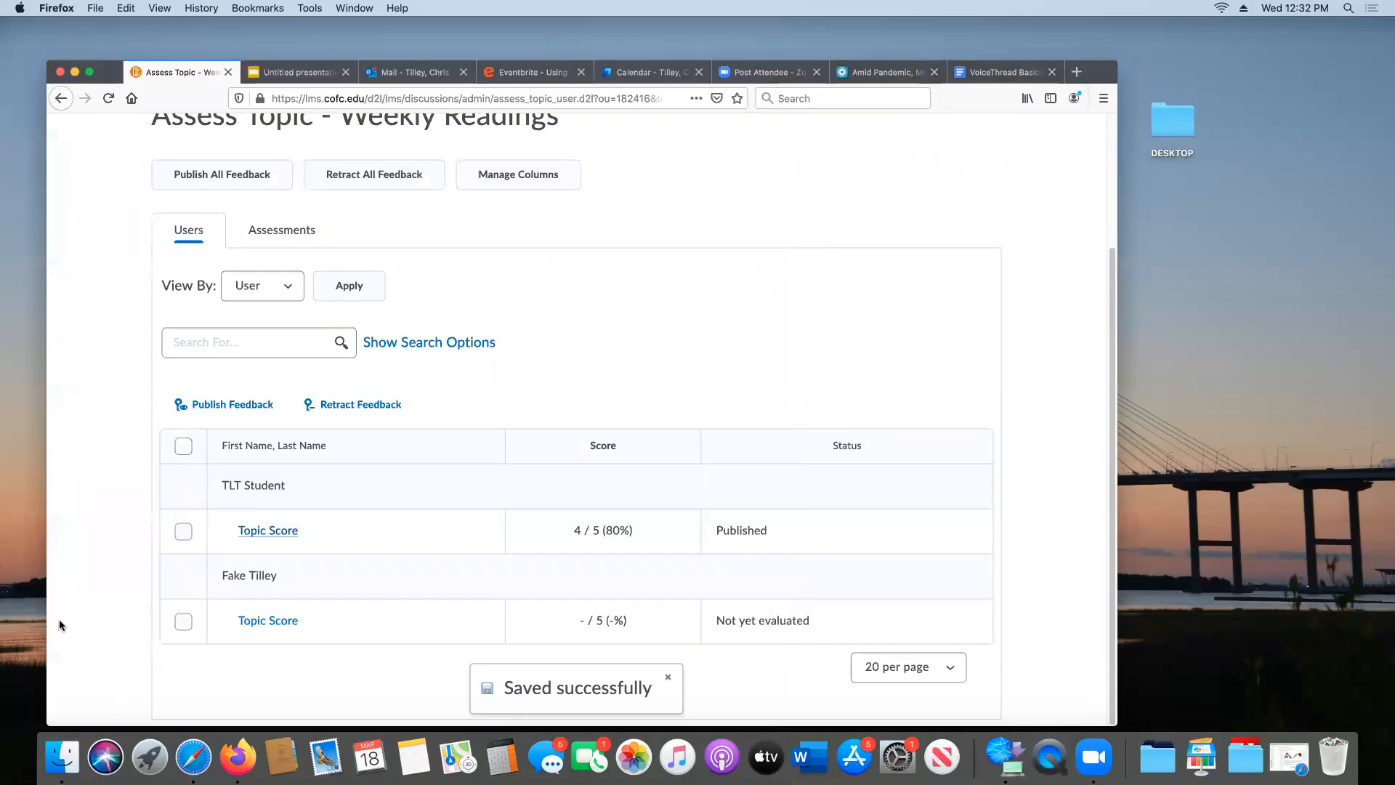
{"action": "scroll", "coordinate": [576, 346], "scroll_direction": "down", "scroll_amount": 1}
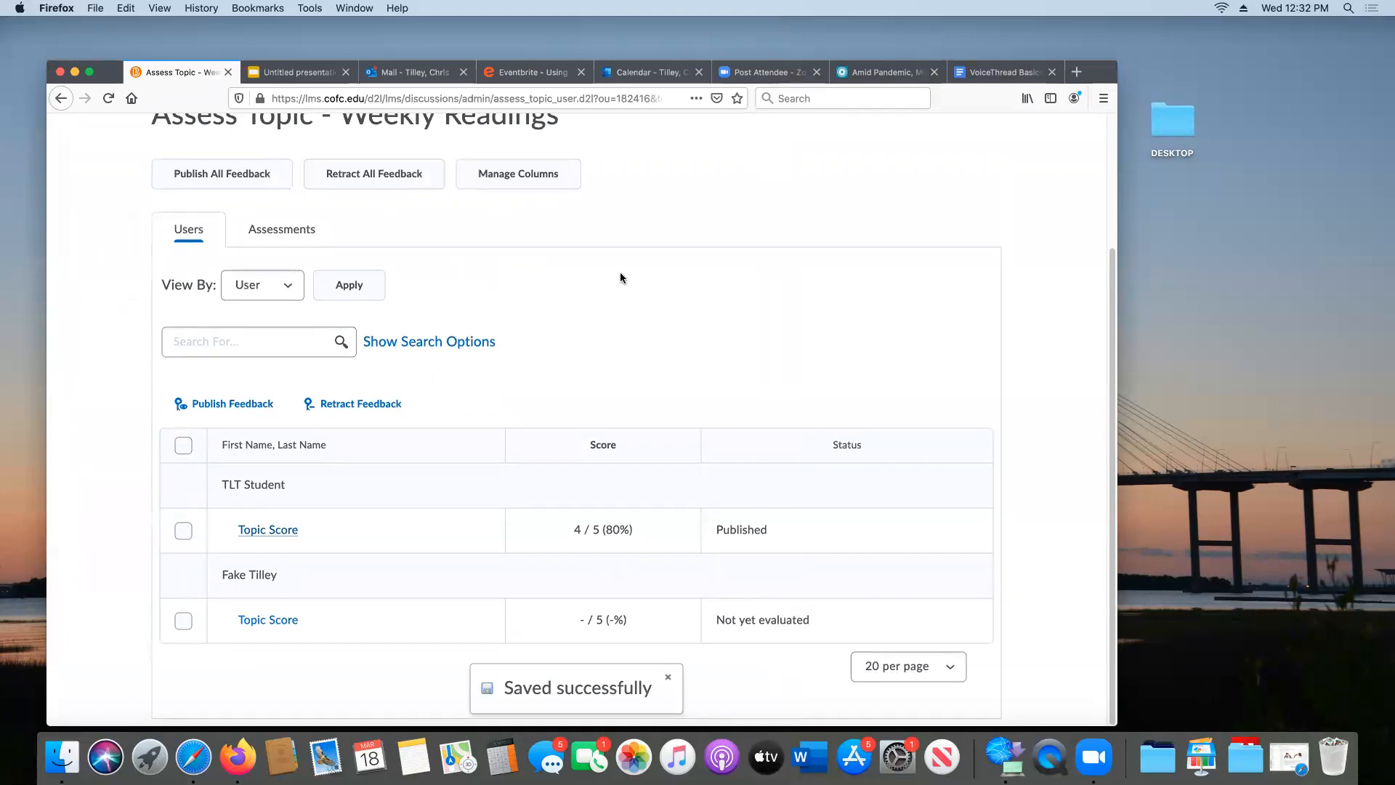
{"action": "scroll", "coordinate": [612, 291], "scroll_direction": "up", "scroll_amount": 4}
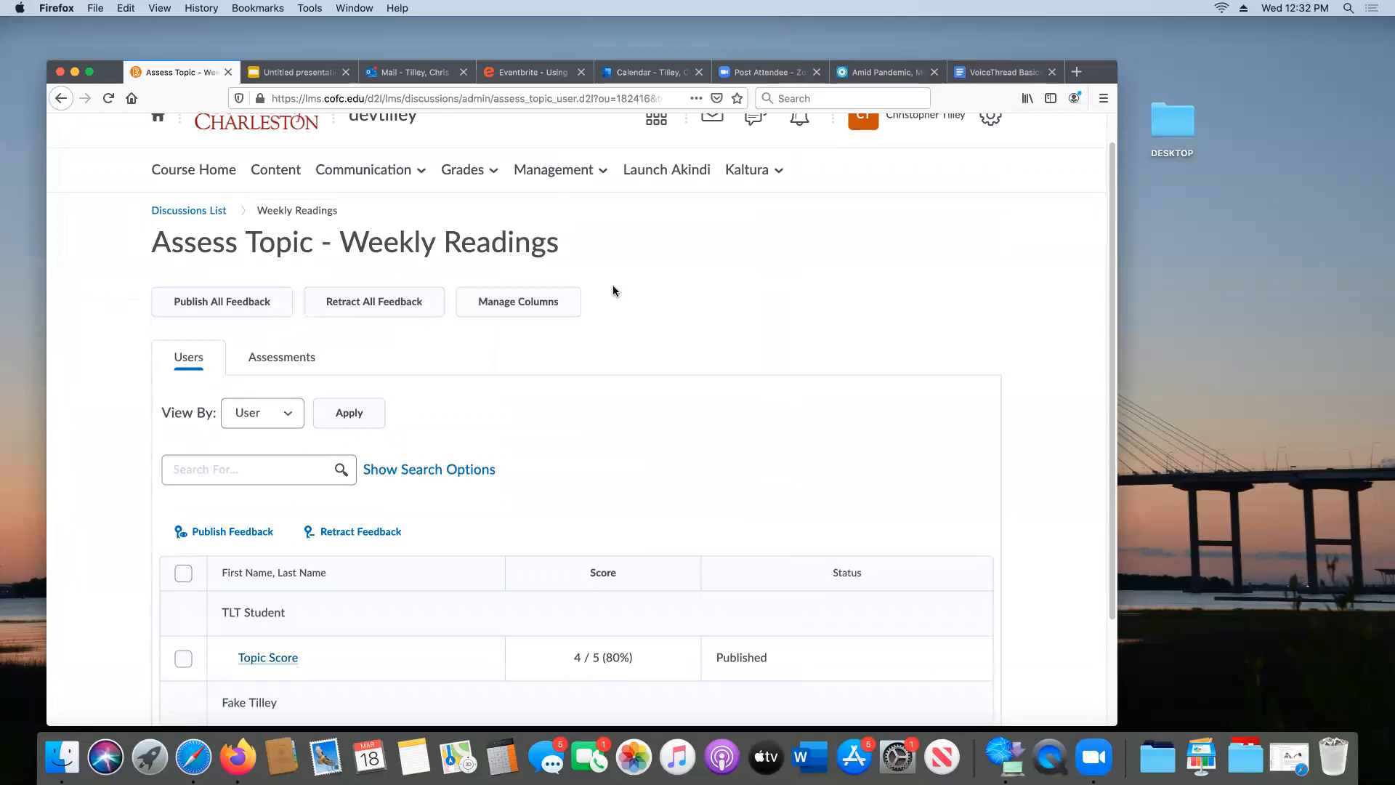
Return to the discussions list and review the topic and user statistics for the Weekly Readings topic in Forum B.
{"action": "left_click", "coordinate": [189, 211]}
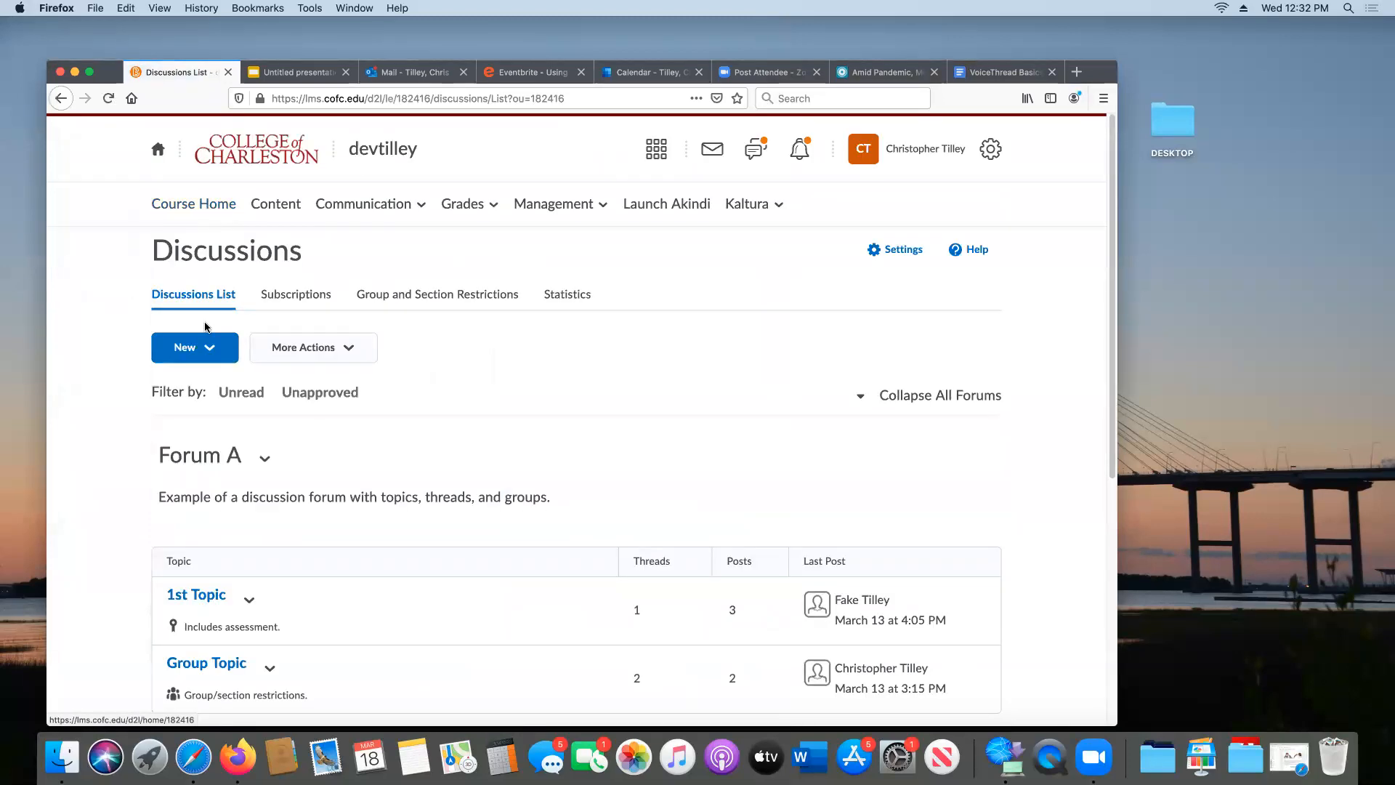
{"action": "scroll", "coordinate": [104, 474], "scroll_direction": "down", "scroll_amount": 5}
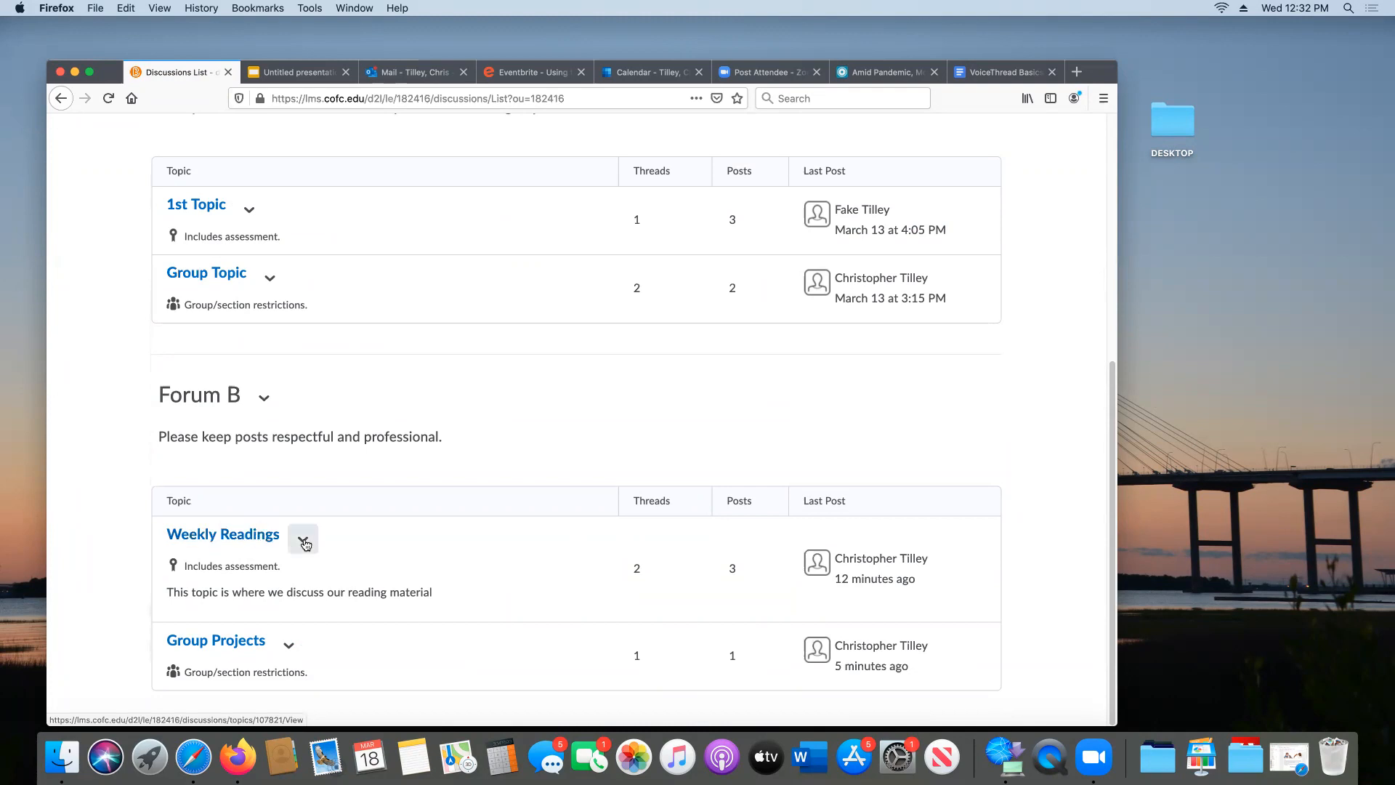
{"action": "left_click", "coordinate": [305, 542]}
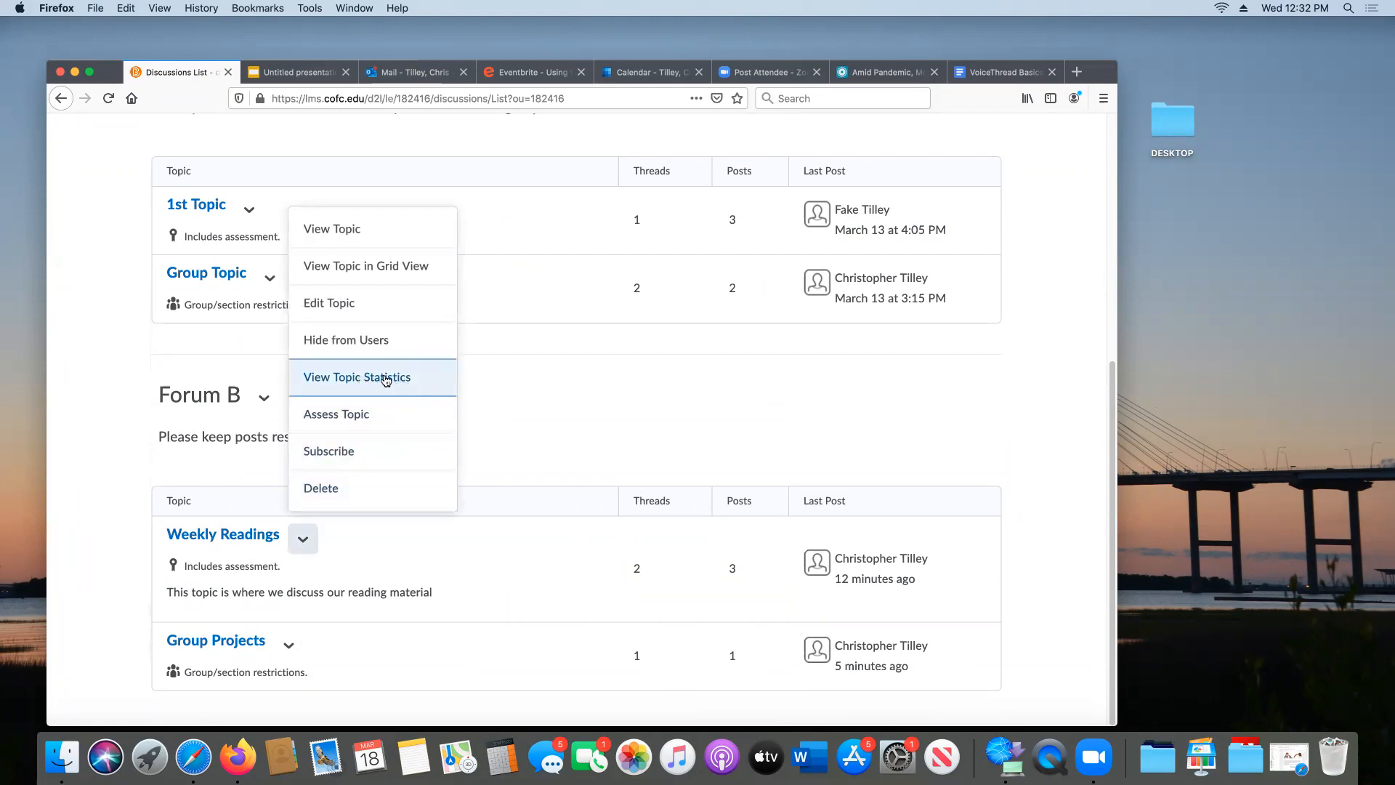
{"action": "left_click", "coordinate": [381, 378]}
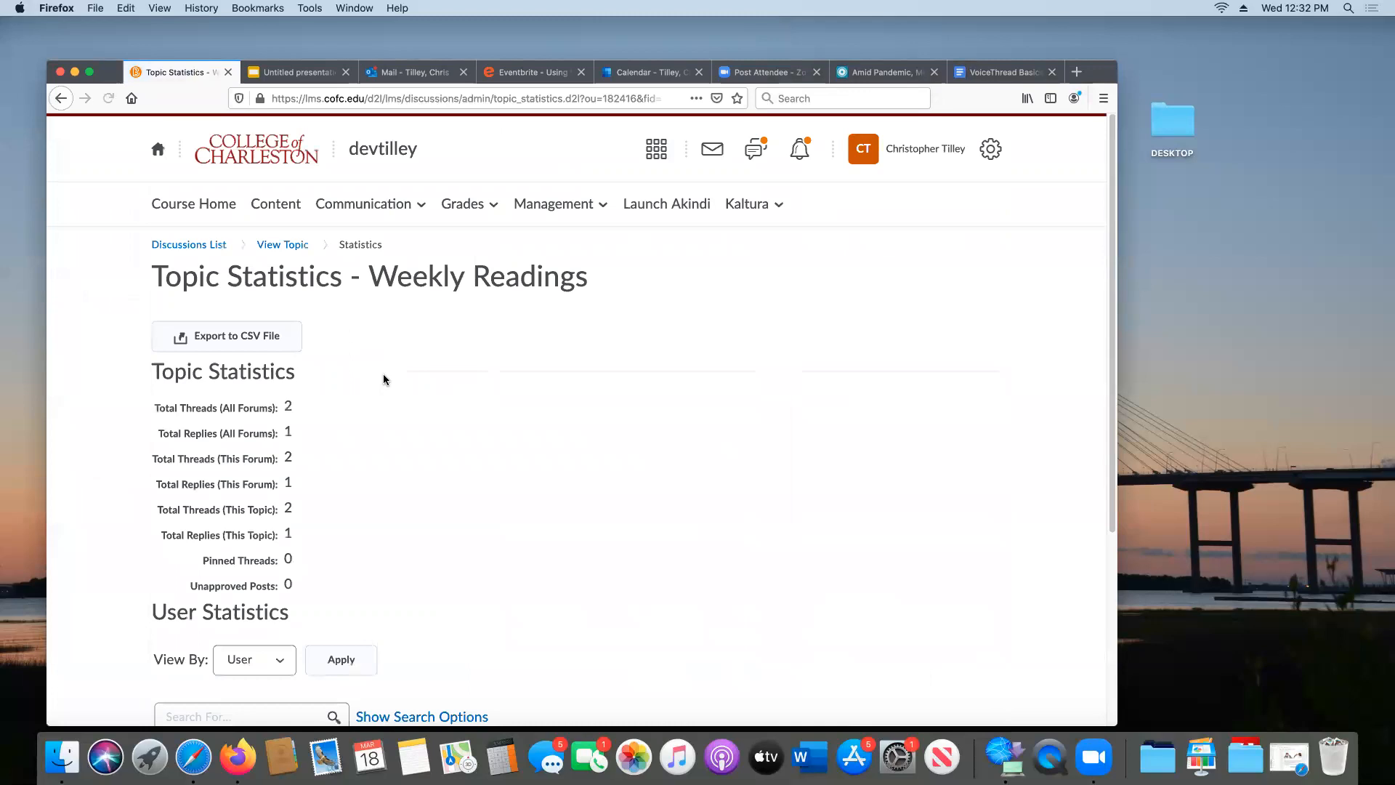
{"action": "scroll", "coordinate": [386, 381], "scroll_direction": "down", "scroll_amount": 5}
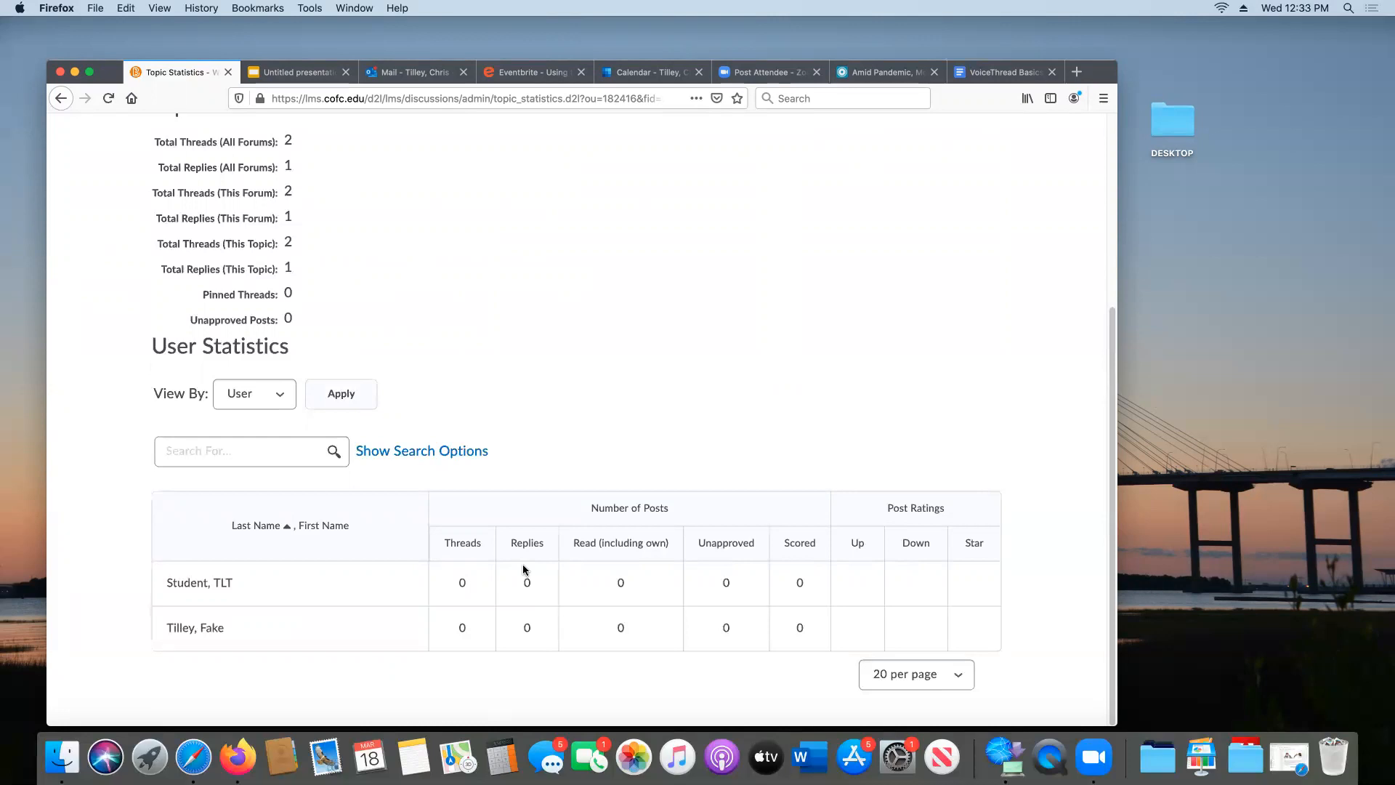
{"action": "scroll", "coordinate": [523, 569], "scroll_direction": "up", "scroll_amount": 5}
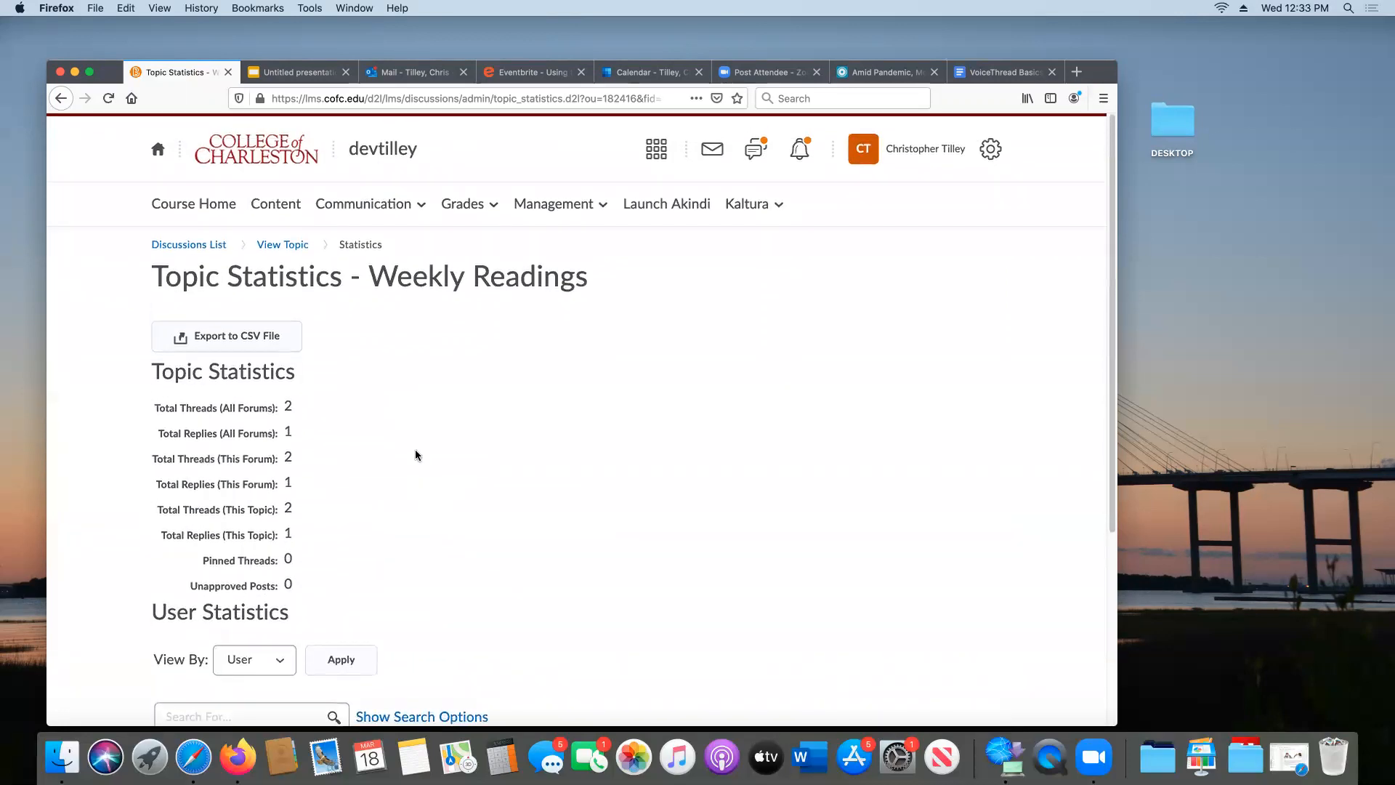
Open the course classlist and view the progress summary of the first listed student.
{"action": "left_click", "coordinate": [370, 209]}
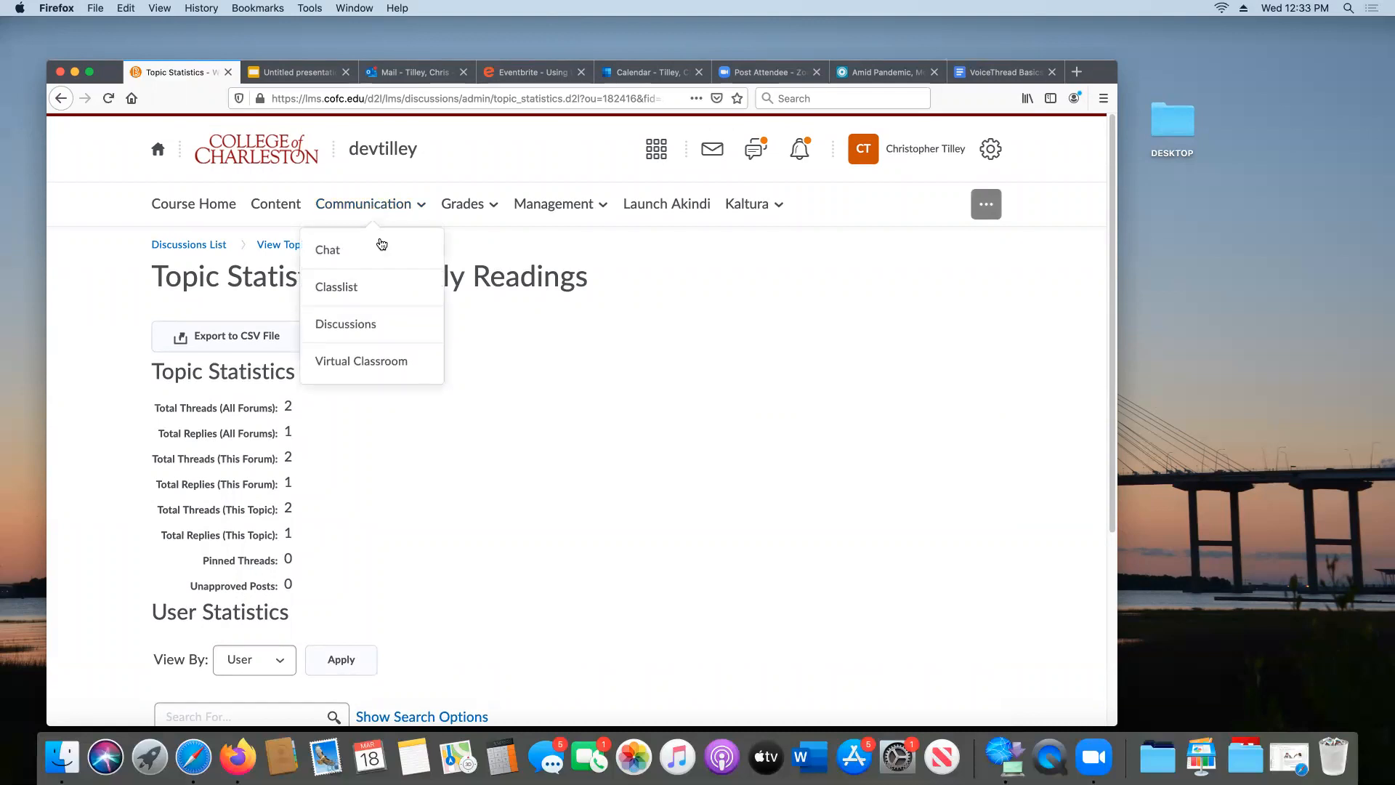
{"action": "left_click", "coordinate": [341, 289]}
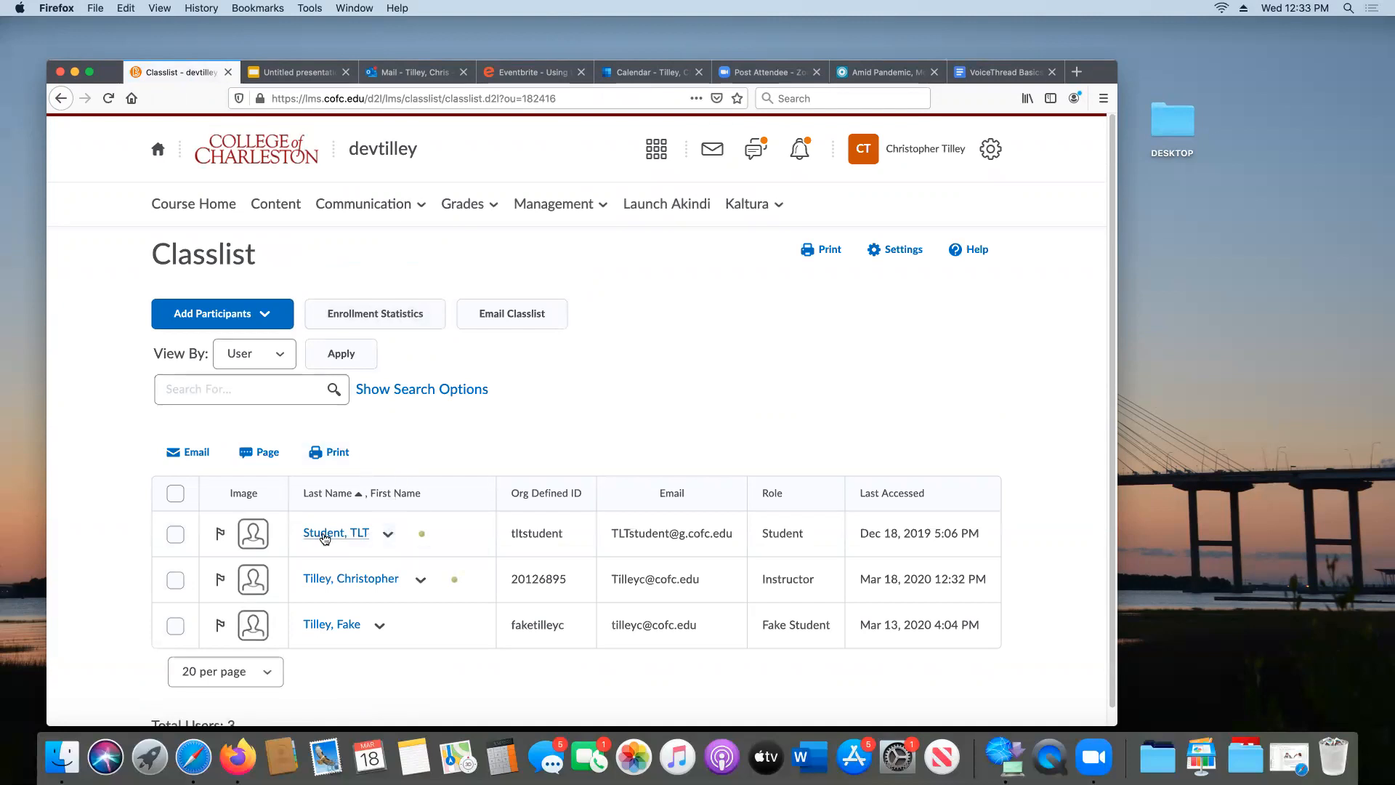
{"action": "left_click", "coordinate": [389, 539]}
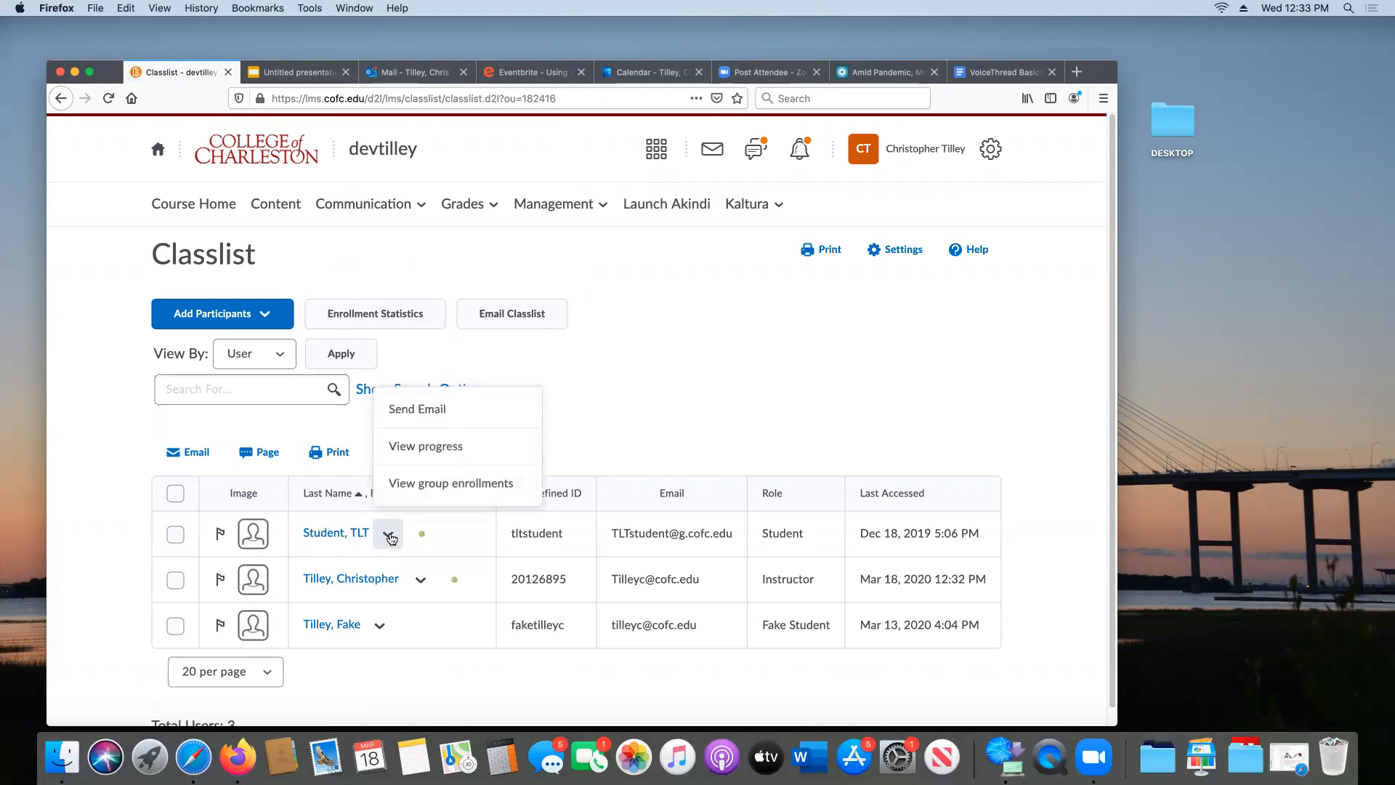
{"action": "left_click", "coordinate": [443, 447]}
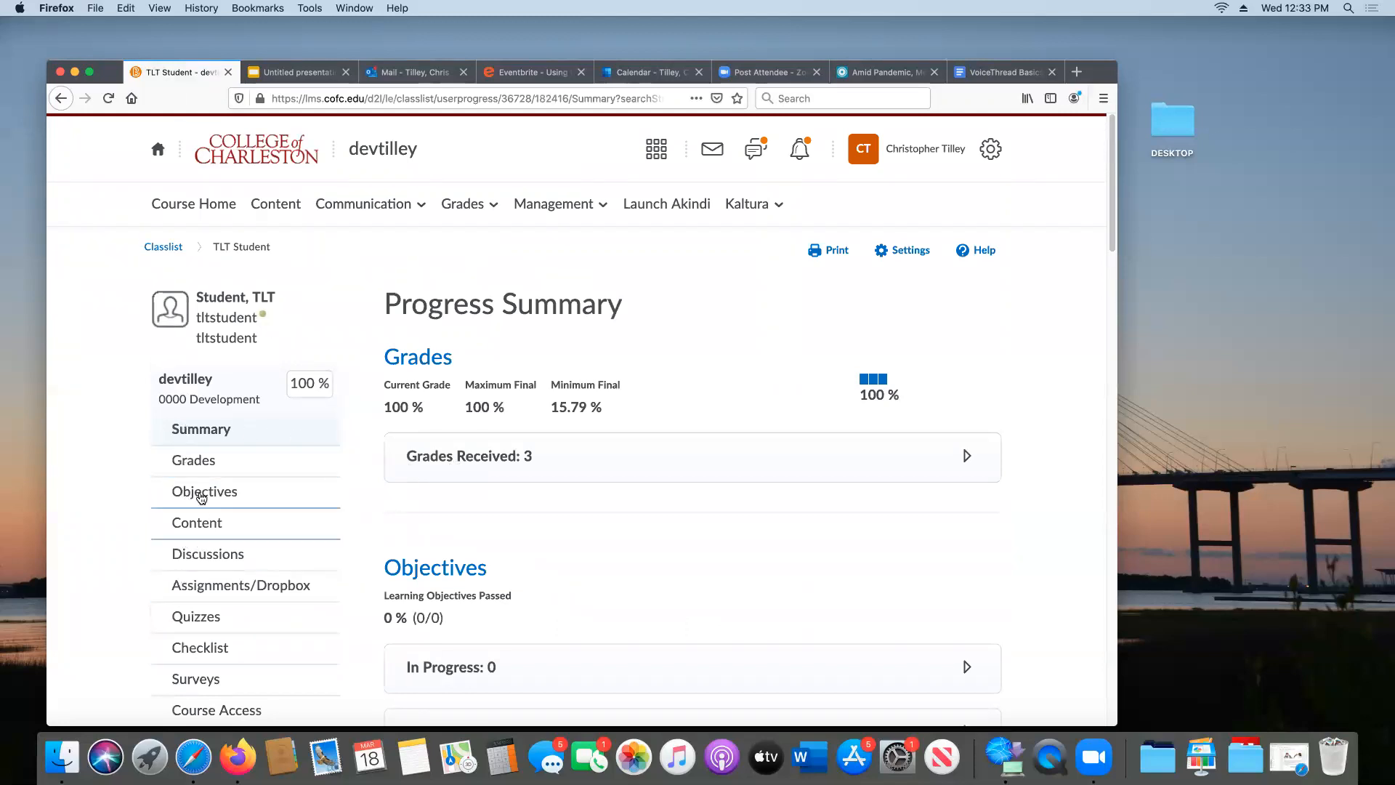
Review the student's discussions progress, expanding Forum A's topics and the post details of 1st Topic, and look over Forum B.
{"action": "left_click", "coordinate": [208, 558]}
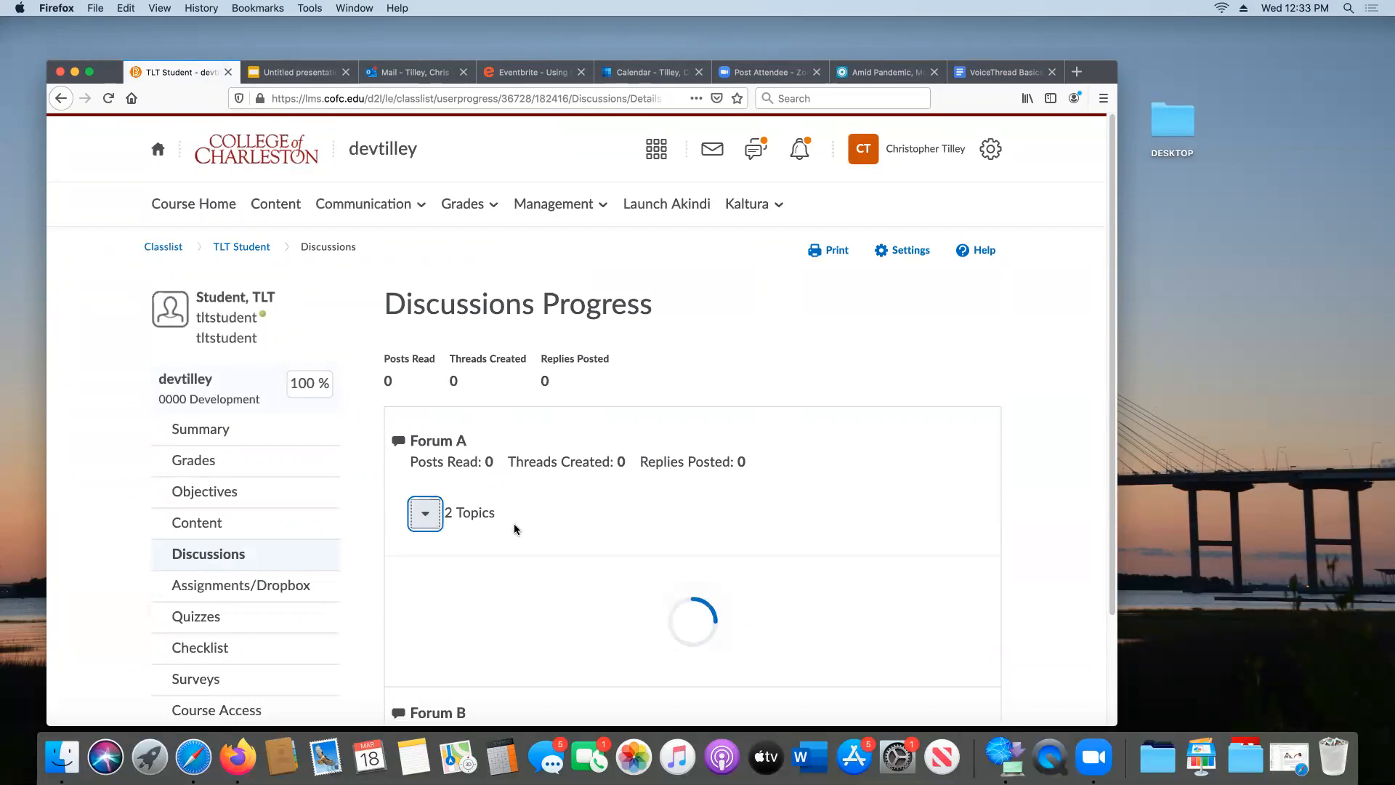
{"action": "scroll", "coordinate": [538, 512], "scroll_direction": "down", "scroll_amount": 4}
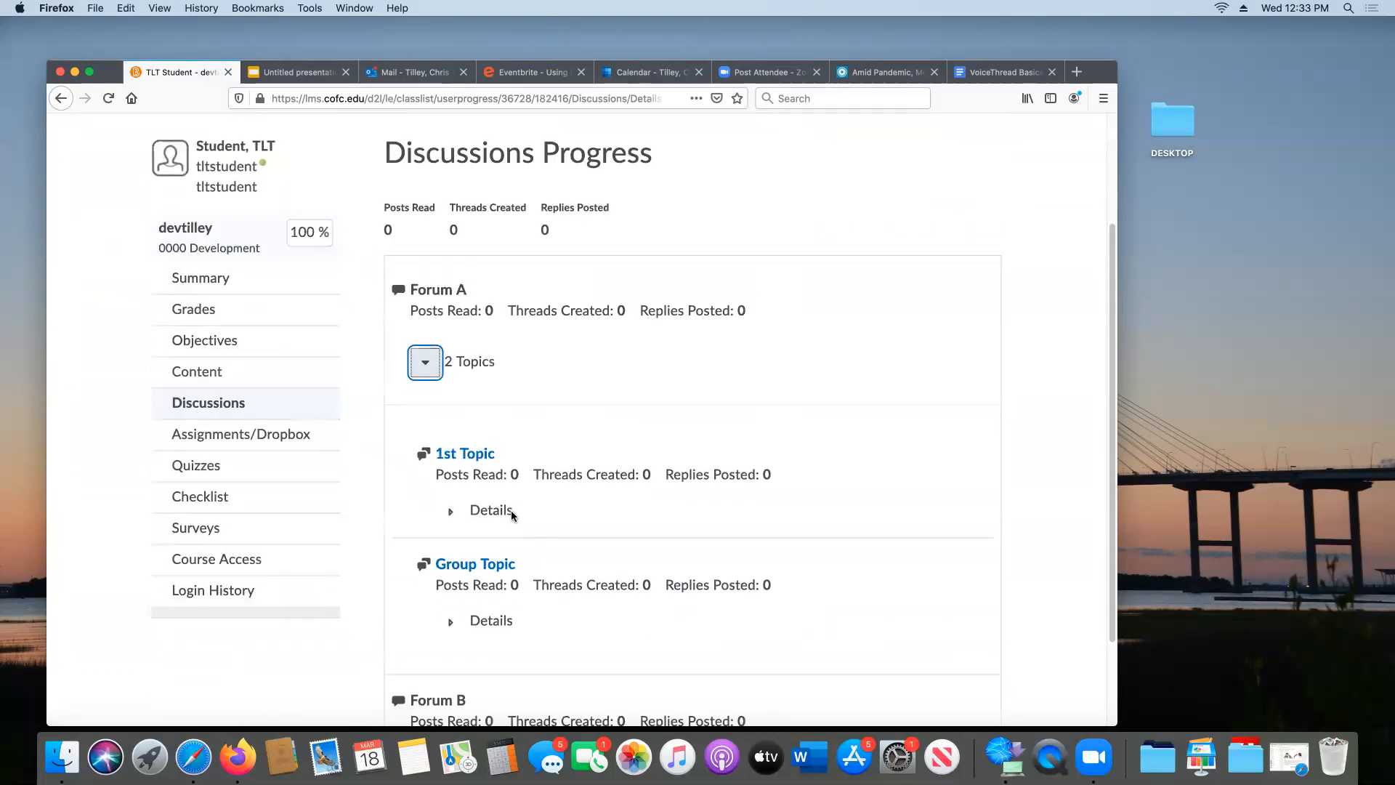
{"action": "left_click", "coordinate": [452, 513]}
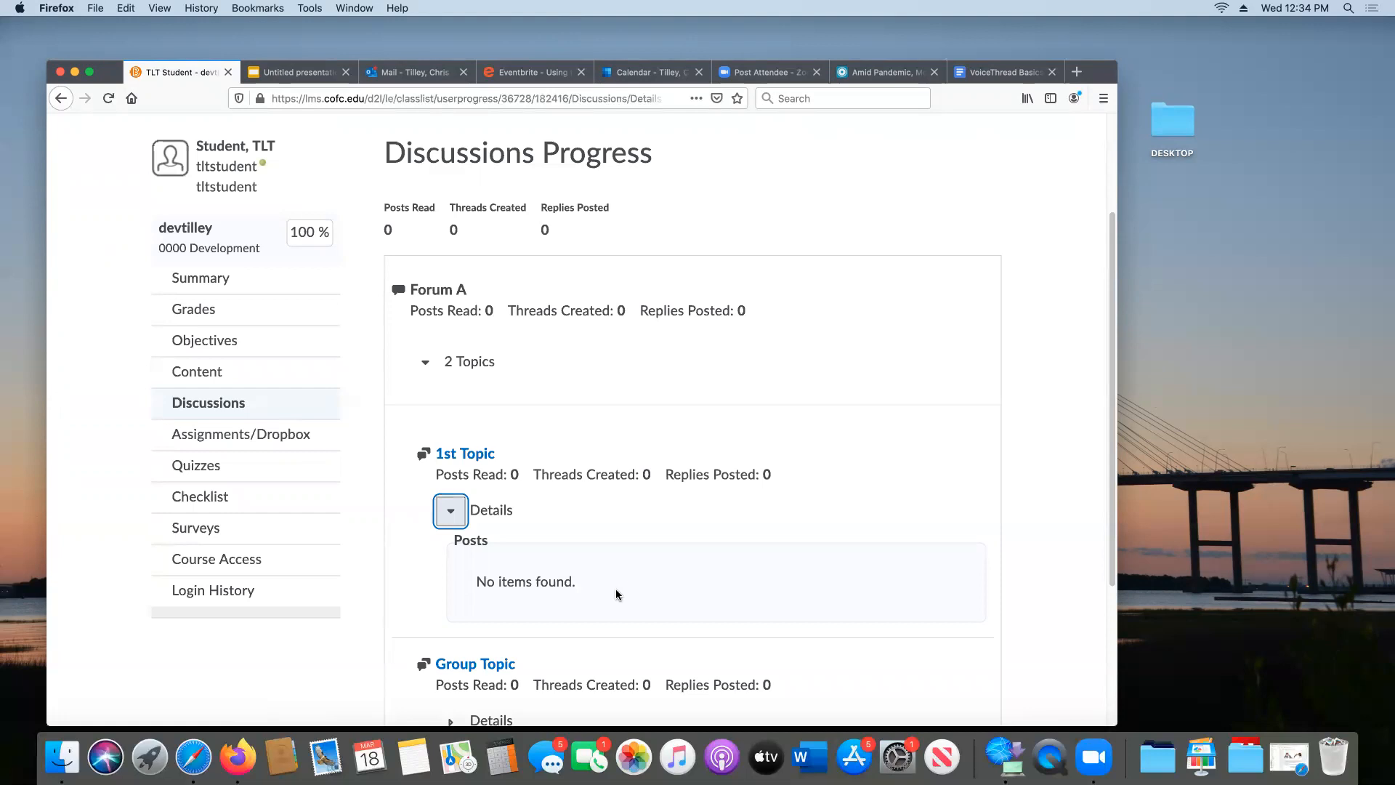
{"action": "scroll", "coordinate": [638, 574], "scroll_direction": "down", "scroll_amount": 5}
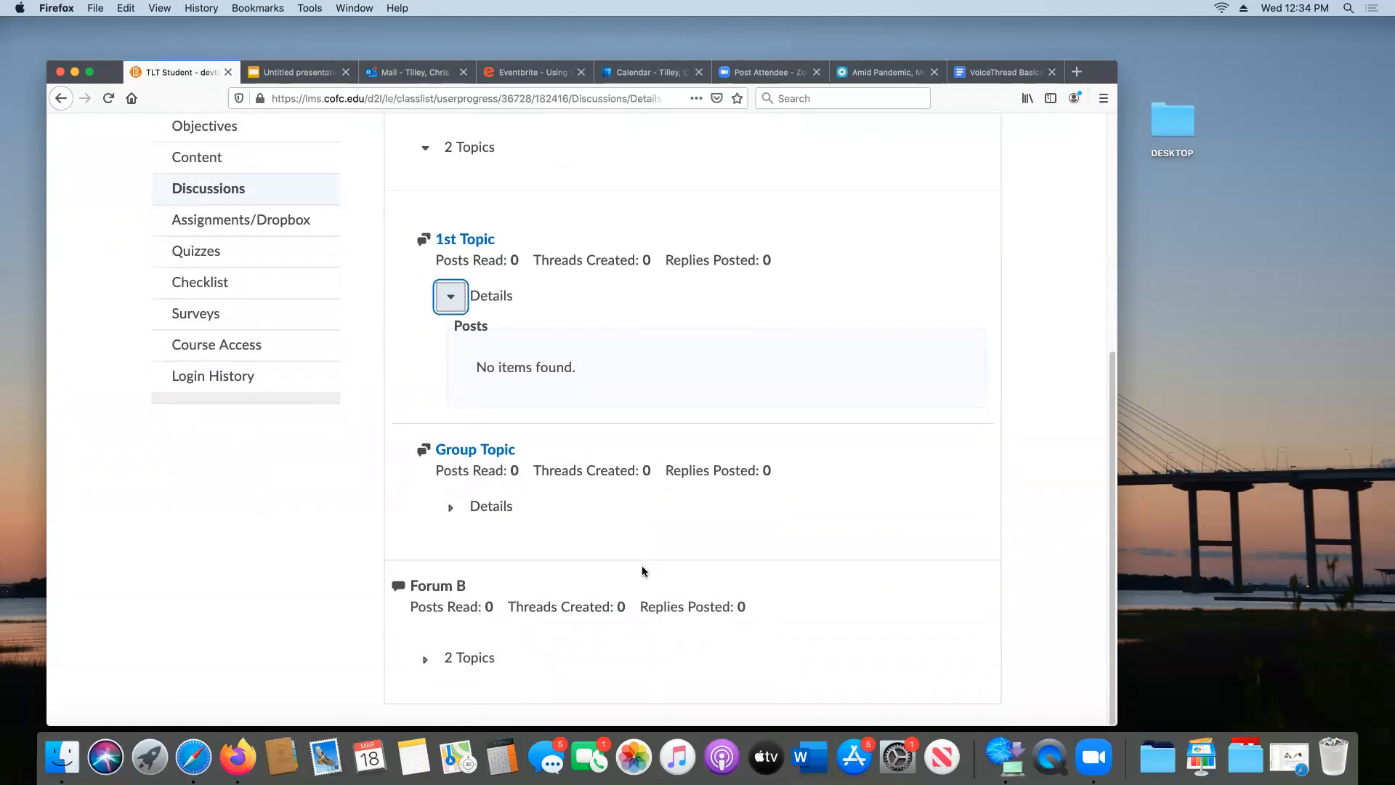
{"action": "scroll", "coordinate": [642, 566], "scroll_direction": "up", "scroll_amount": 5}
{"action": "scroll", "coordinate": [642, 567], "scroll_direction": "down", "scroll_amount": 5}
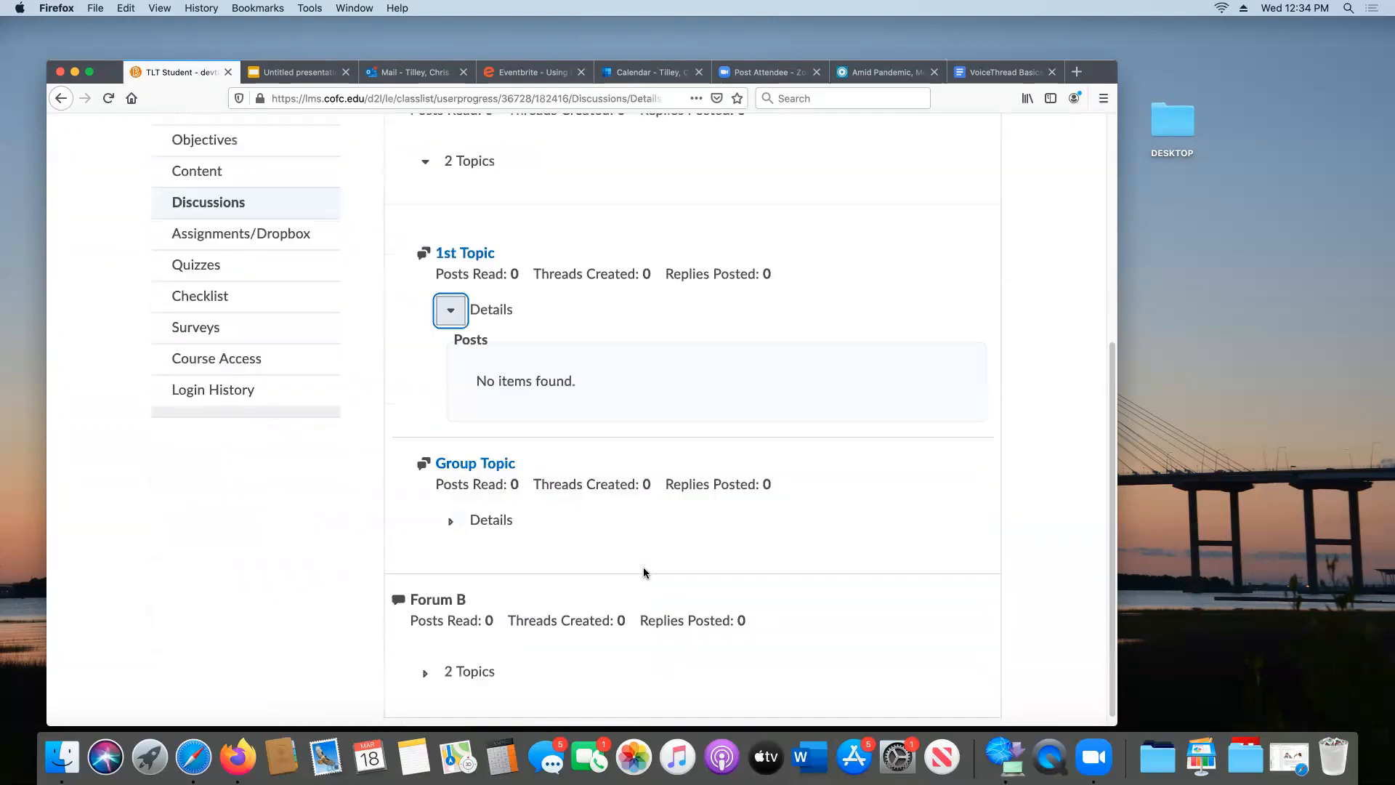
{"action": "scroll", "coordinate": [643, 573], "scroll_direction": "down", "scroll_amount": 1}
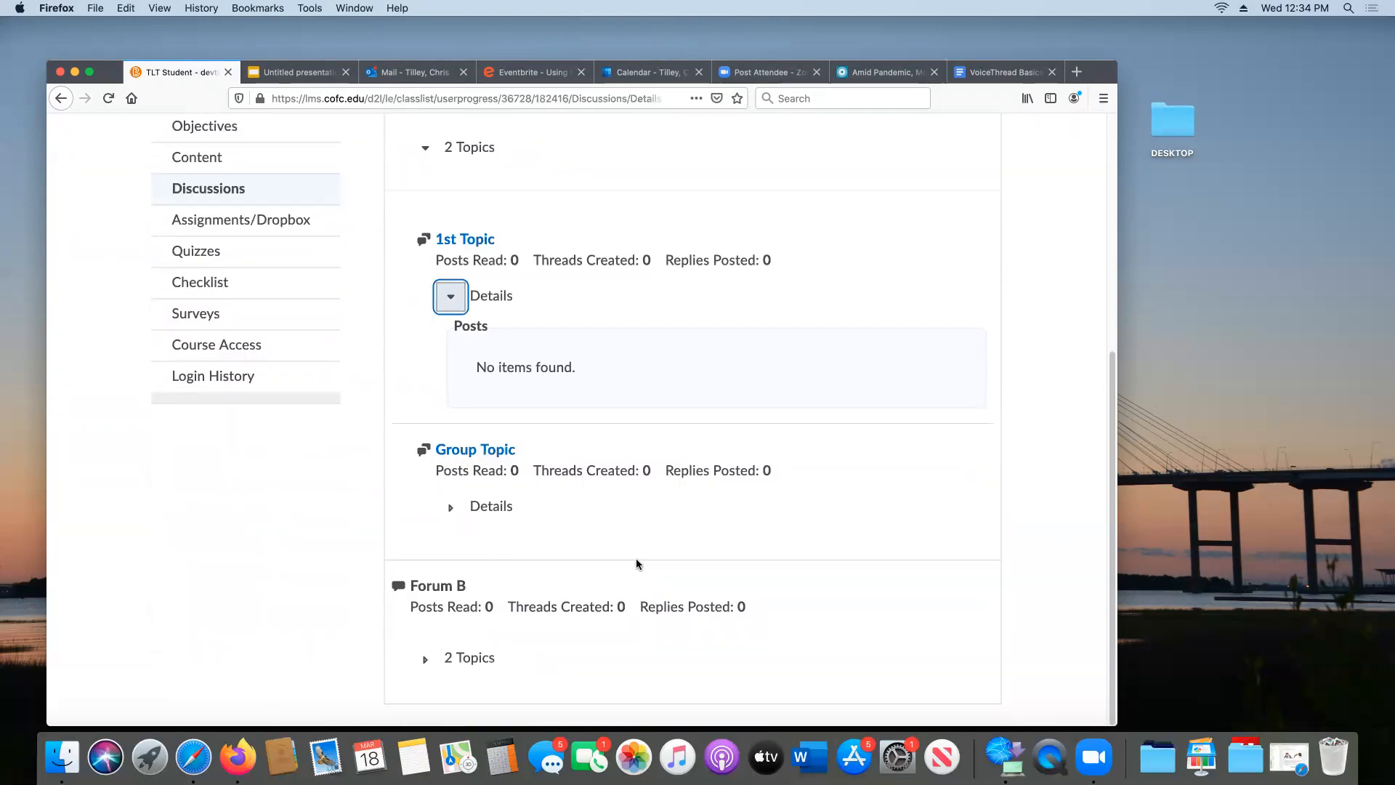
{"action": "scroll", "coordinate": [634, 557], "scroll_direction": "up", "scroll_amount": 5}
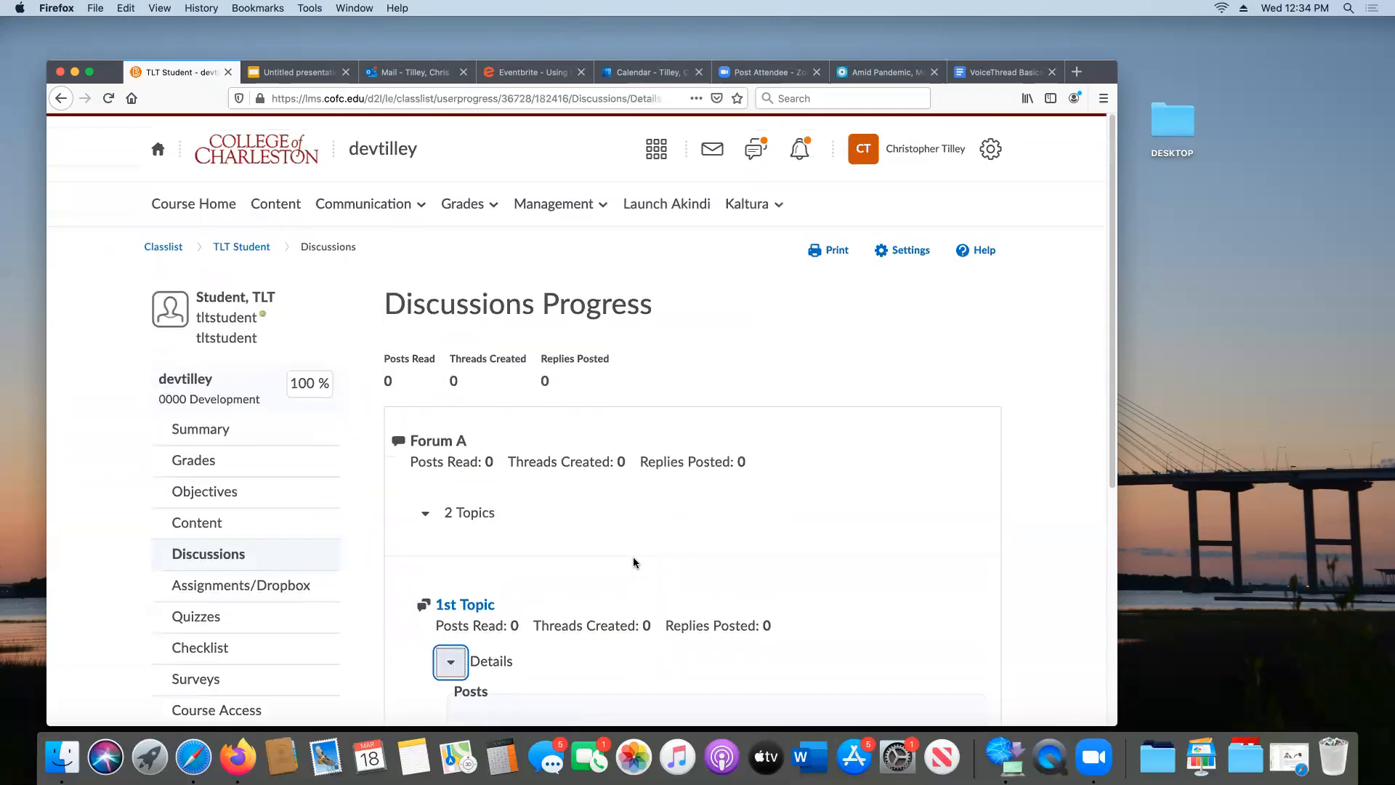